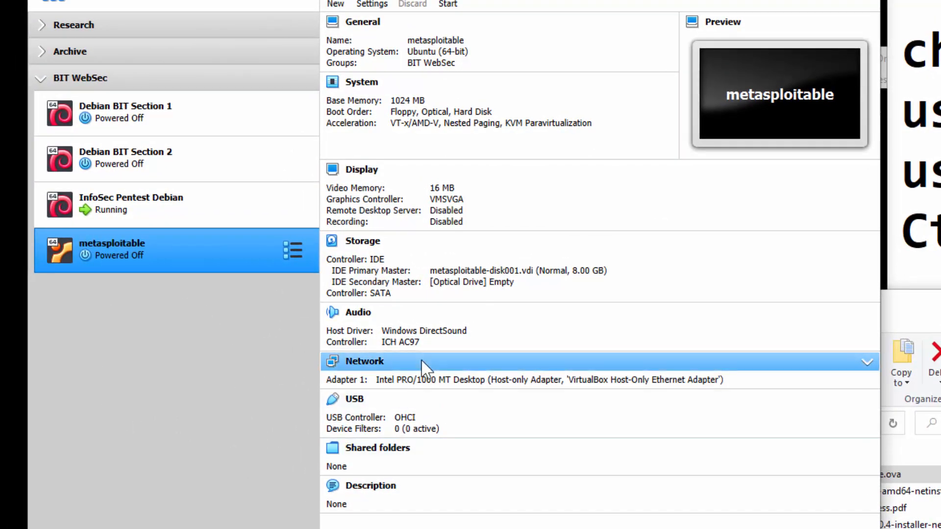
# Bring up the Machine menu showing its New, Add and Settings entries.
pyautogui.click(38, 19)
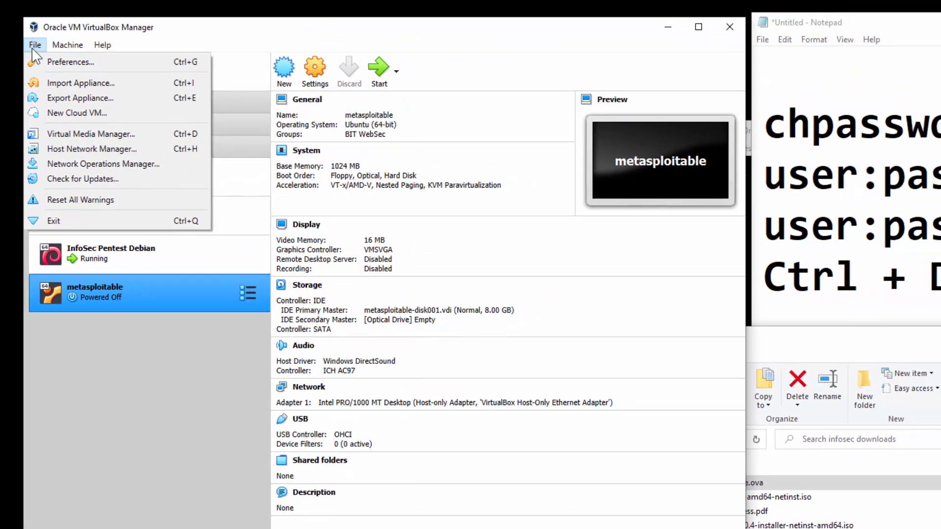
pyautogui.moveTo(54, 44)
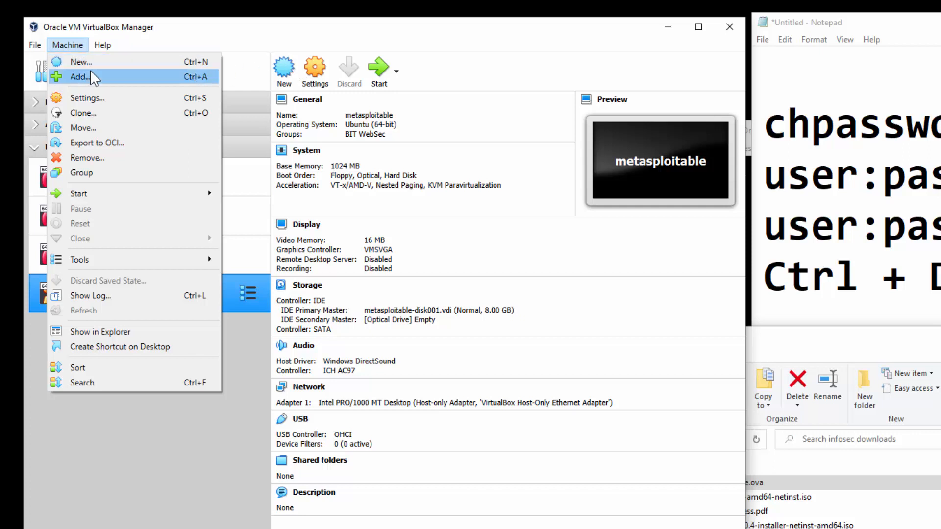
# Start a new machine, browse the Type and Version lists, type 'ub', then cancel the wizard.
pyautogui.click(167, 63)
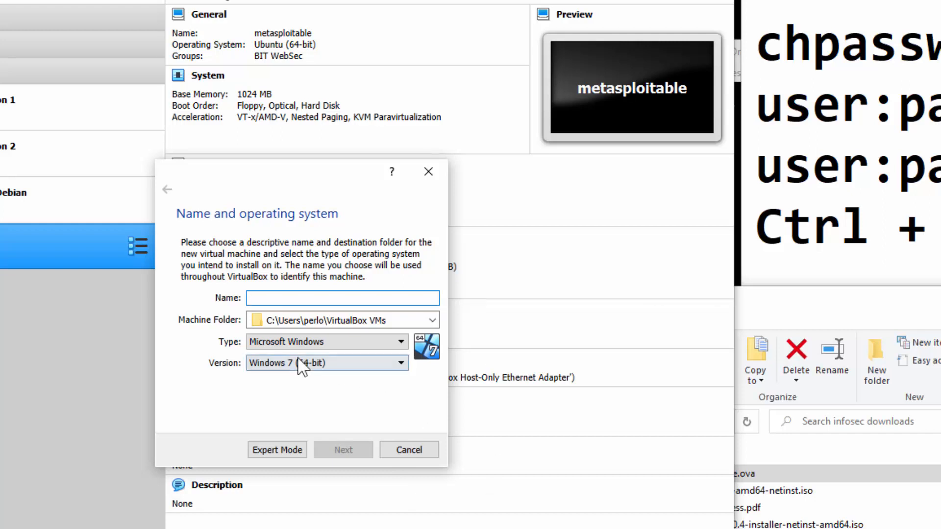
pyautogui.click(307, 344)
pyautogui.click(270, 354)
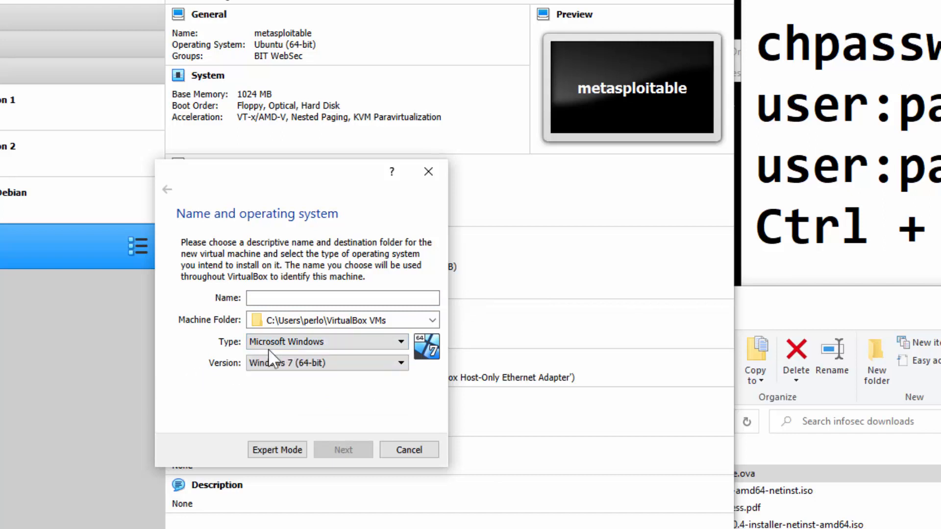
pyautogui.click(306, 363)
pyautogui.click(198, 375)
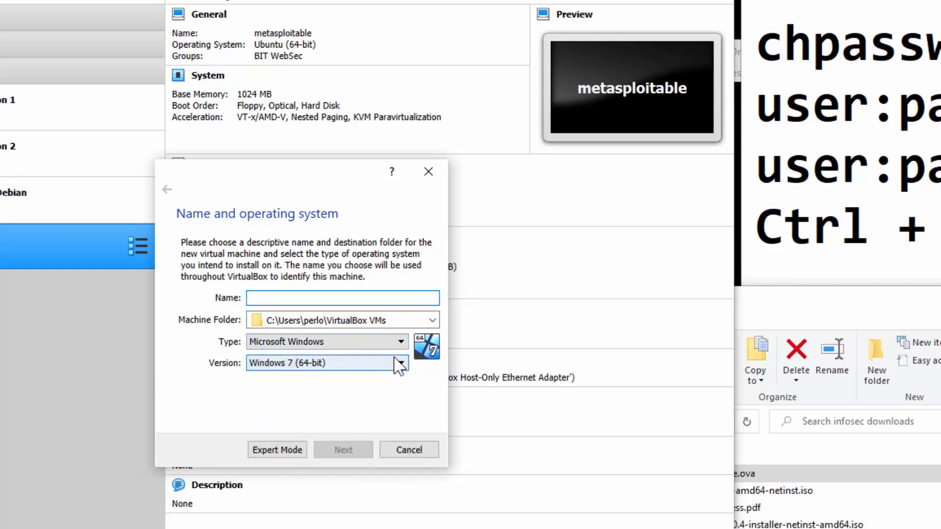
pyautogui.write('ub')
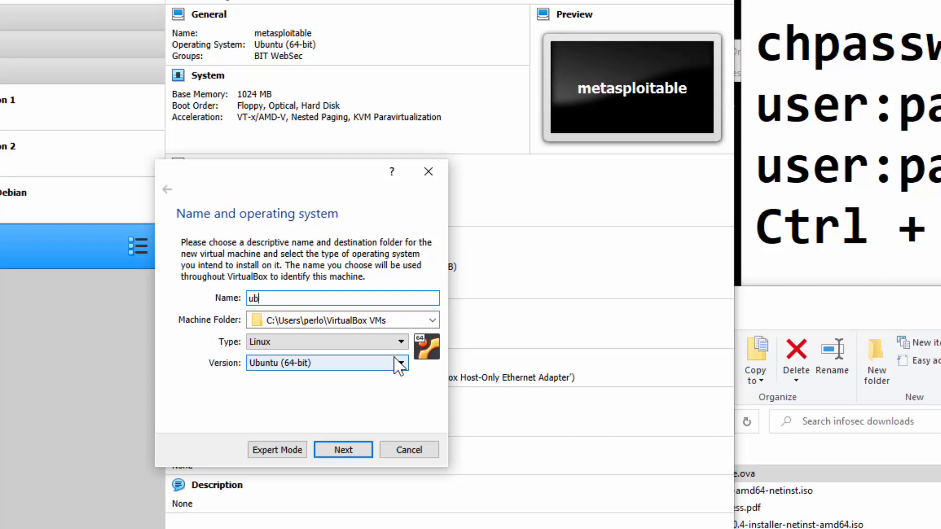
pyautogui.press('Escape')
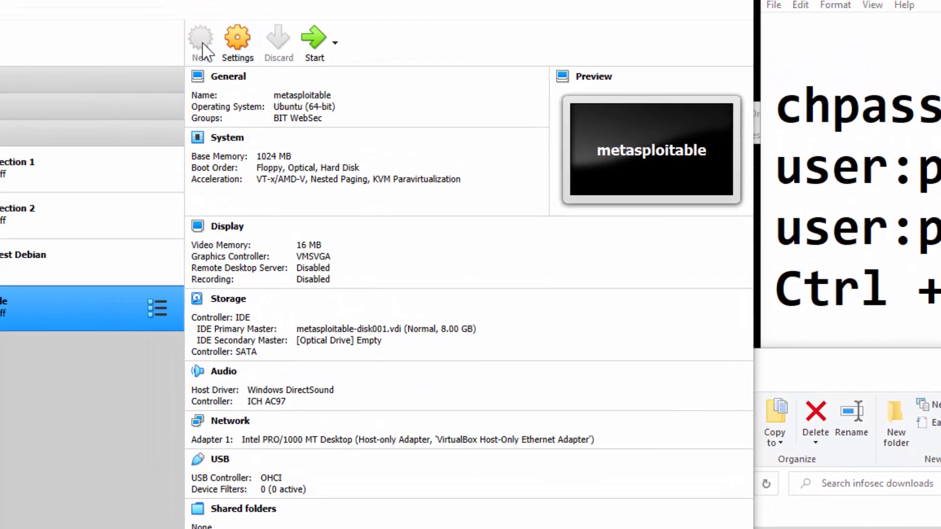
# Name the new machine 'Kali Section 1' as Linux Ubuntu (64-bit) and advance to memory.
pyautogui.click(181, 0)
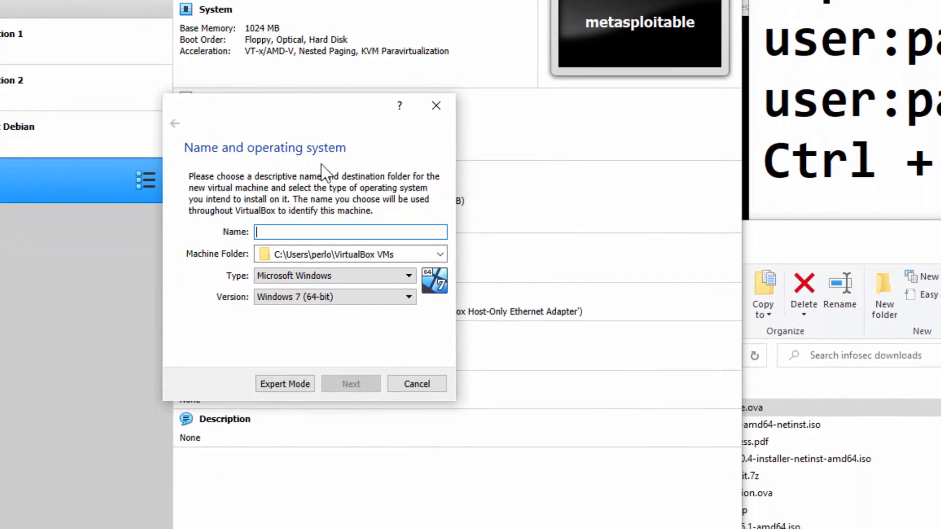
pyautogui.write('ub')
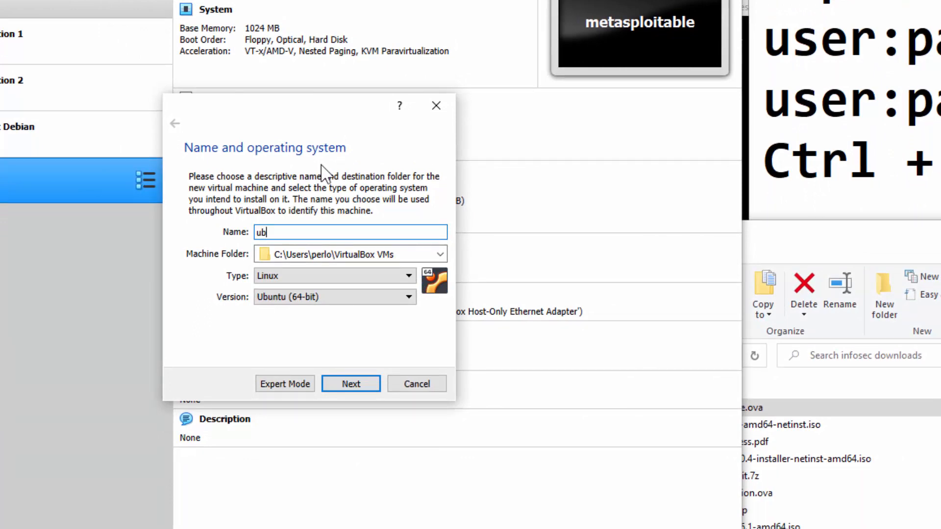
pyautogui.press('BackSpace')
pyautogui.press('BackSpace')
pyautogui.write('Kali')
pyautogui.write('Section ')
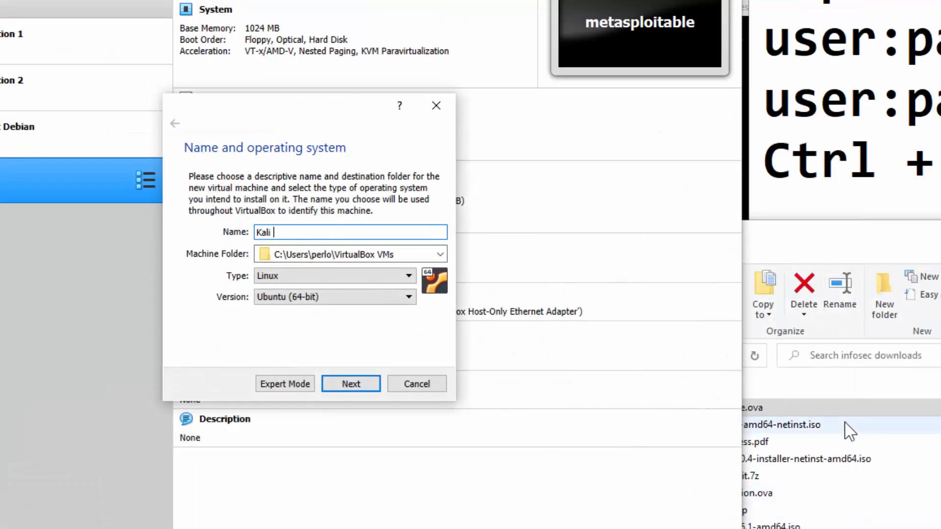
pyautogui.write('1')
pyautogui.click(351, 383)
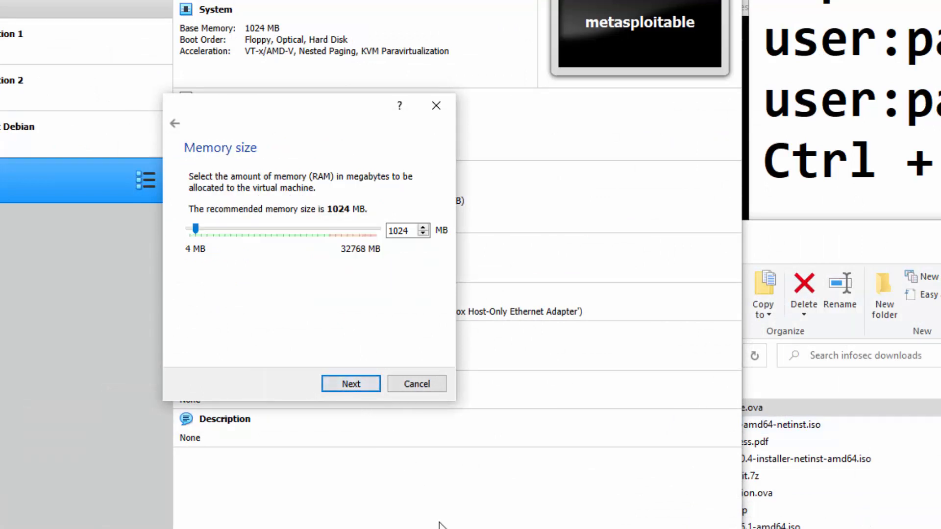
# Raise the memory from 1024 MB to about 9304 MB and continue.
pyautogui.click(394, 230)
pyautogui.doubleClick(395, 230)
pyautogui.moveTo(198, 228); pyautogui.dragTo(241, 233)
pyautogui.click(357, 382)
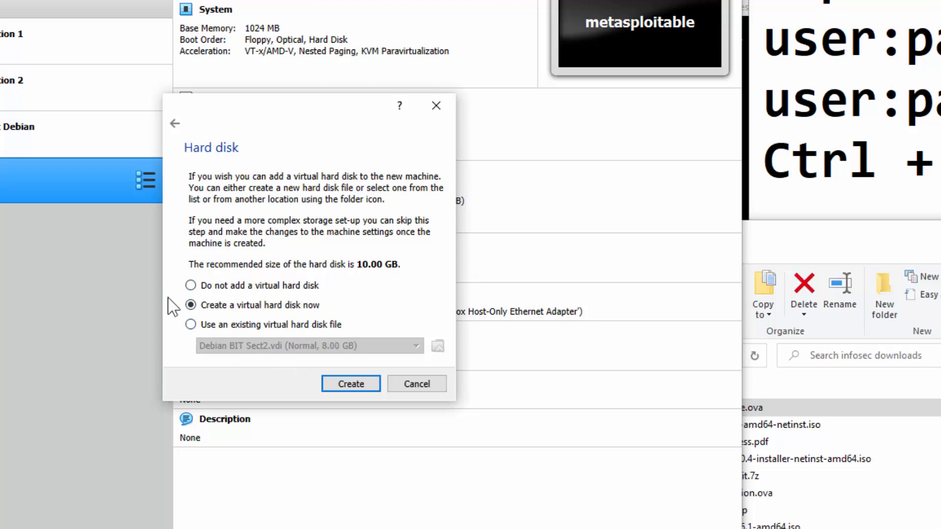
# Choose to create a virtual hard disk, step back, then cancel the wizard.
pyautogui.click(352, 384)
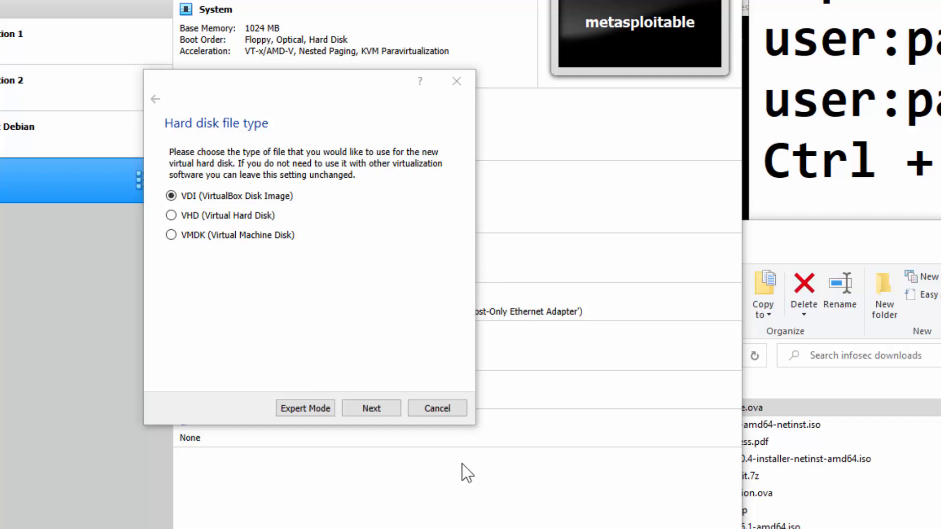
pyautogui.click(439, 406)
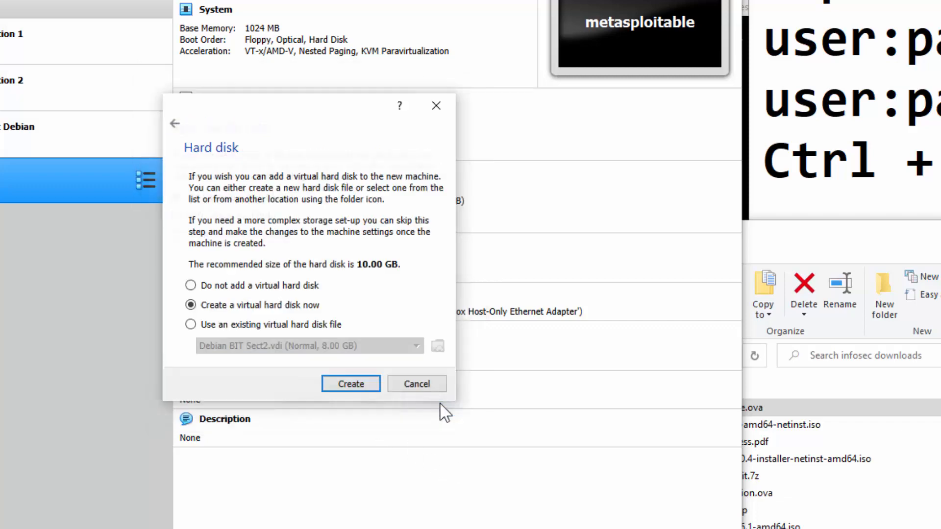
pyautogui.click(416, 384)
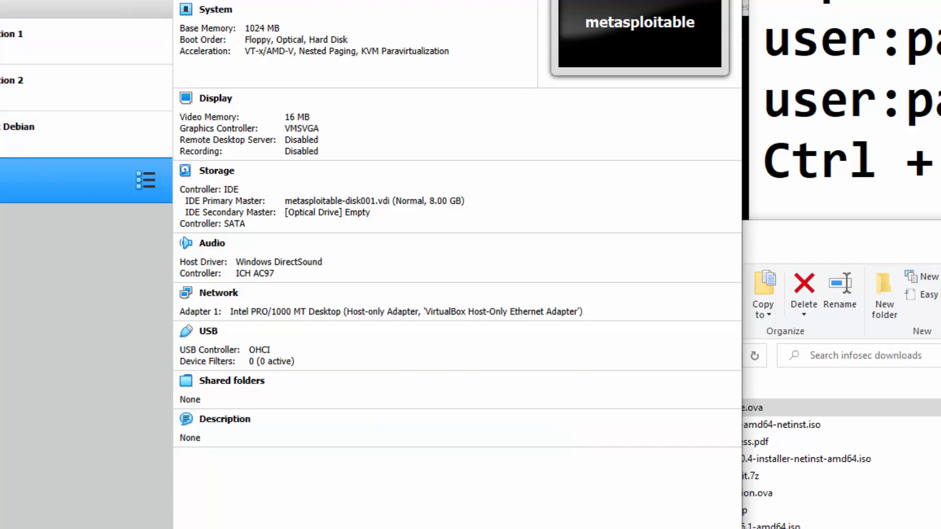
# Open a fresh New Virtual Machine wizard with Ctrl+N.
pyautogui.hotkey('ctrl', 'n')
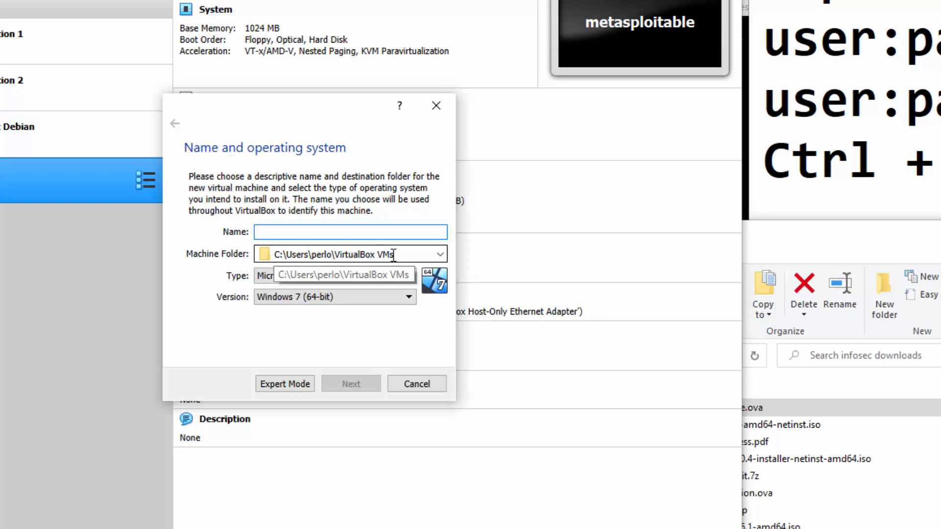
# Enter the Kali Section 1 name, correcting the mistyped 'ub', and continue.
pyautogui.write('ub')
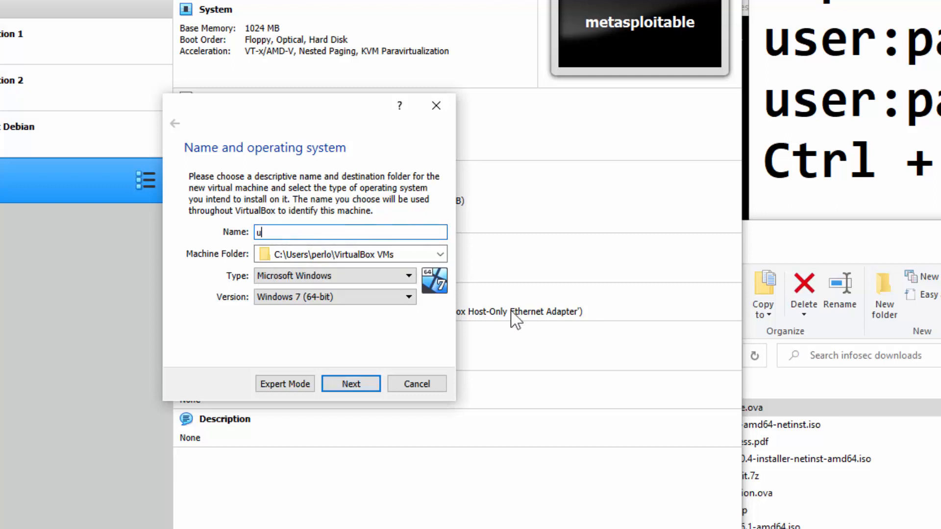
pyautogui.press('BackSpace')
pyautogui.press('BackSpace')
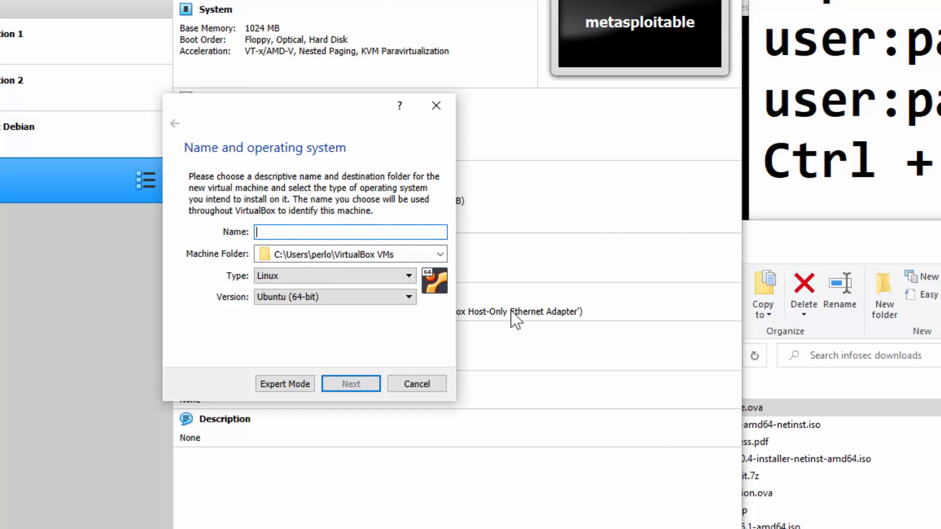
pyautogui.write('Kali Section 1')
pyautogui.click(340, 387)
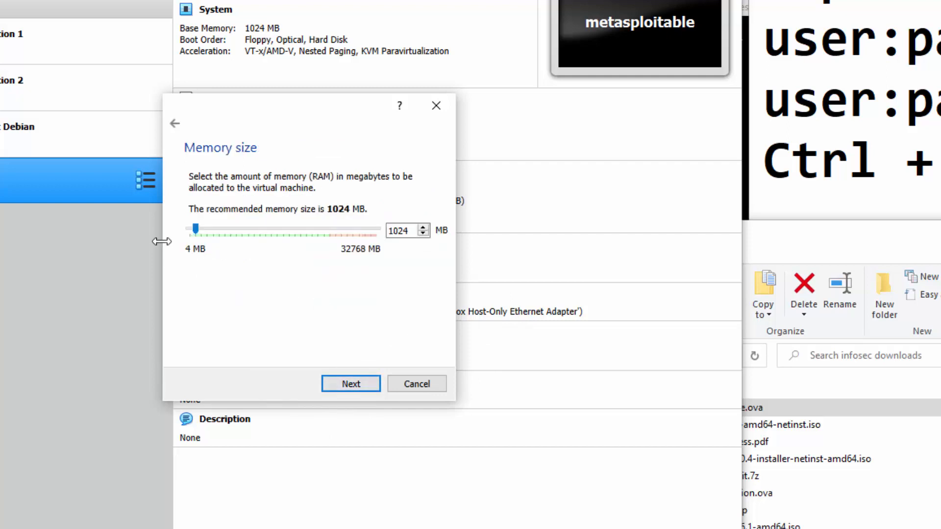
# Set memory to 8192 MB and choose to create a new virtual hard disk now.
pyautogui.moveTo(196, 229); pyautogui.dragTo(238, 230)
pyautogui.click(350, 383)
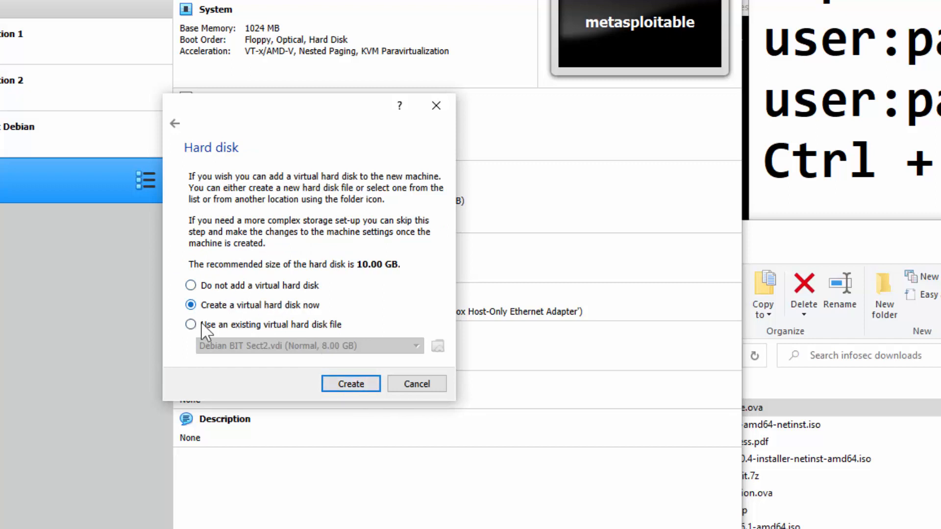
pyautogui.click(362, 383)
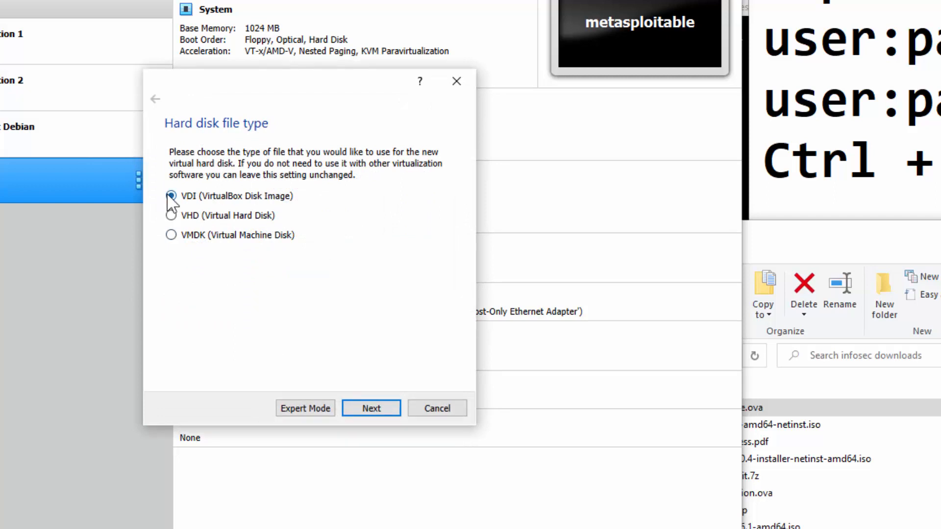
# Create a dynamically allocated 20 GB VDI disk, Kali Section 1.vdi.
pyautogui.click(391, 411)
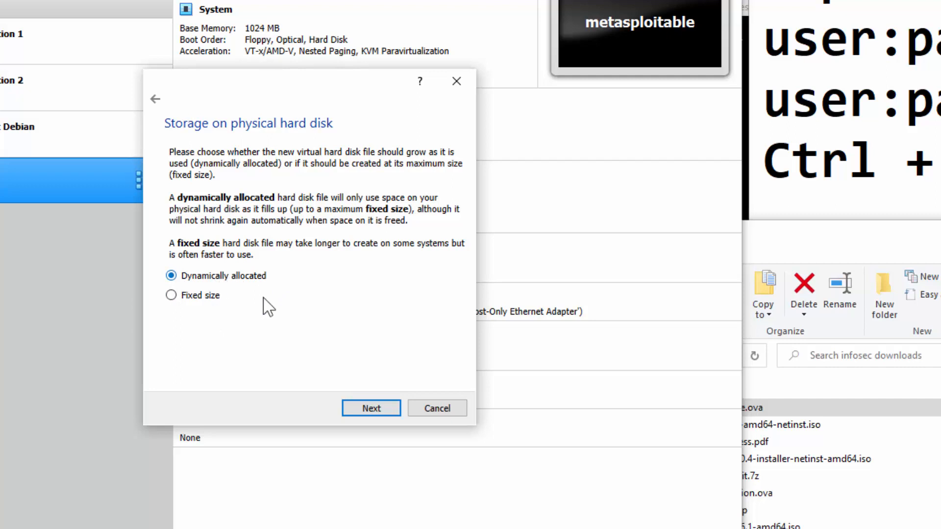
pyautogui.click(371, 408)
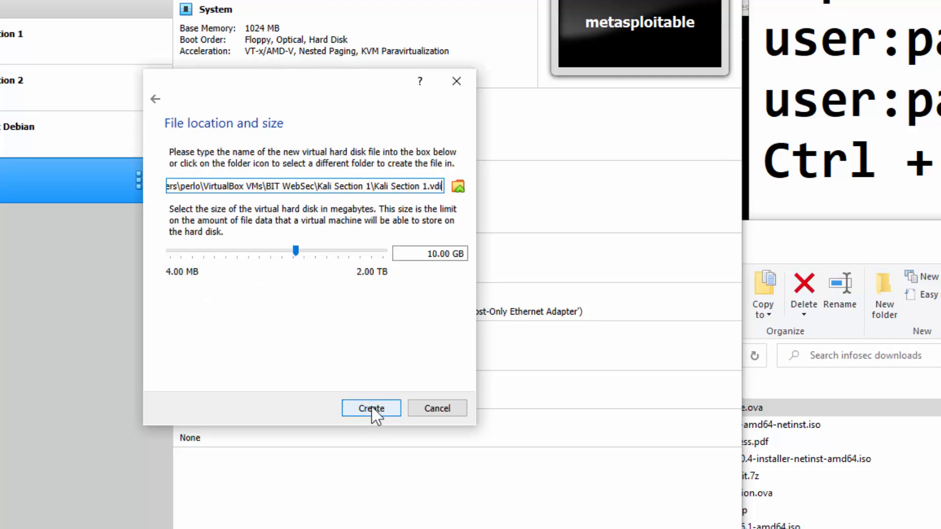
pyautogui.click(432, 253)
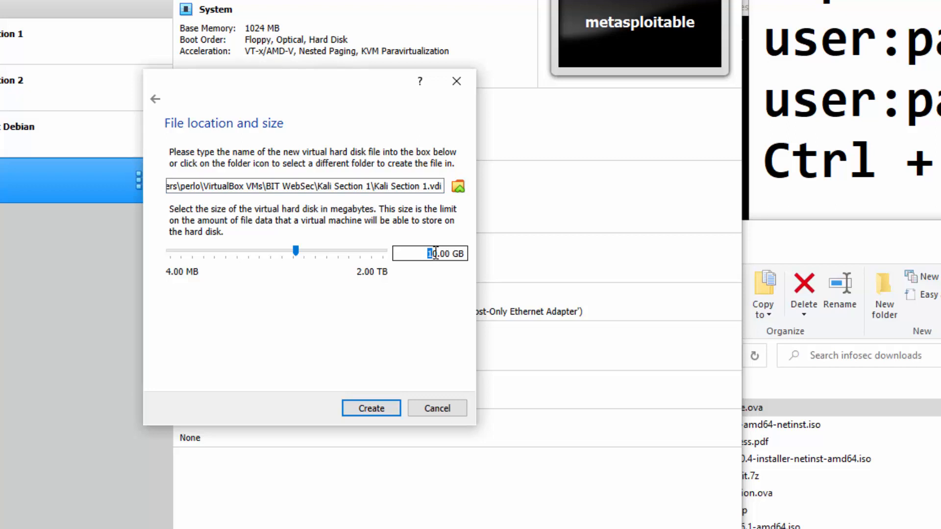
pyautogui.write('20')
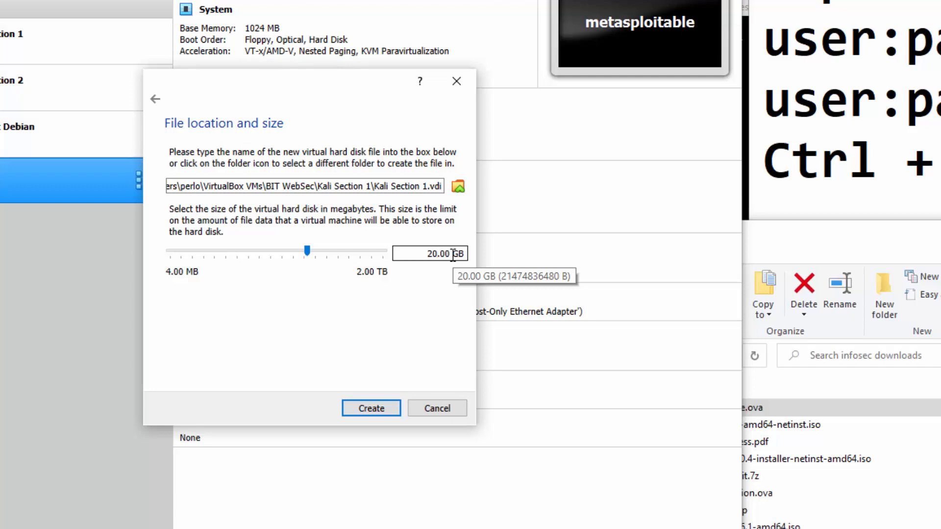
pyautogui.click(436, 254)
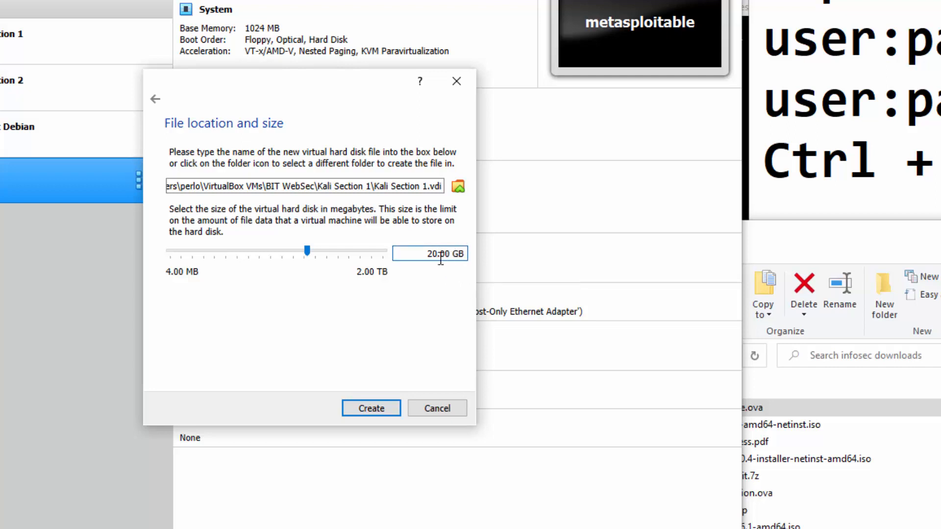
pyautogui.click(379, 414)
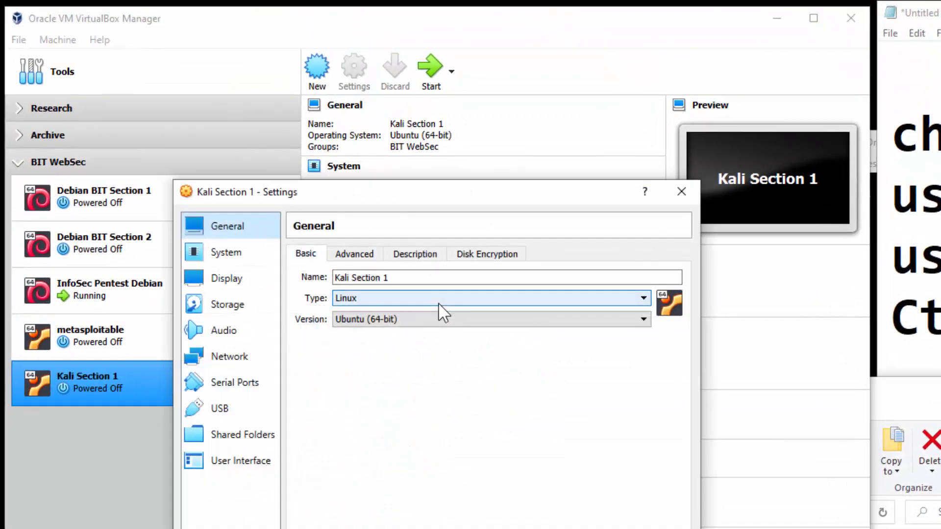
# Give Kali Section 1 two CPUs under System > Processor.
pyautogui.click(215, 252)
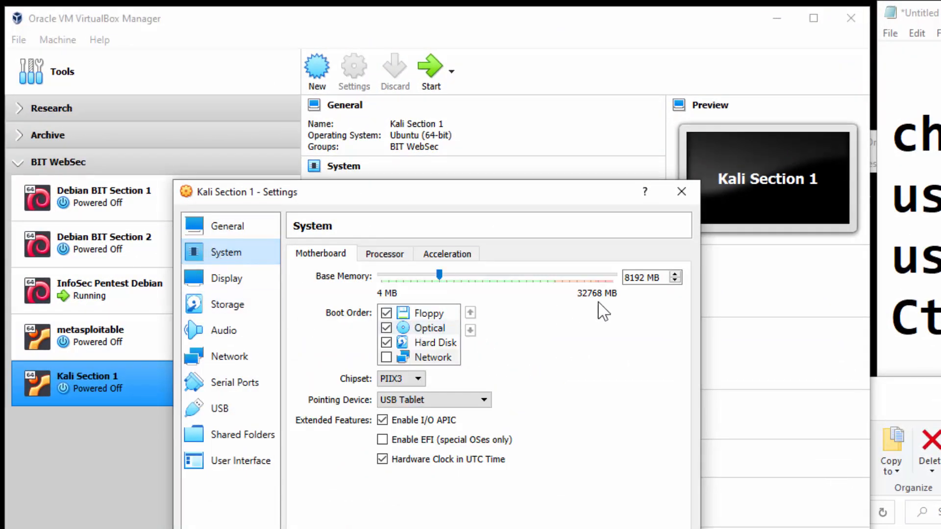
pyautogui.press('Escape')
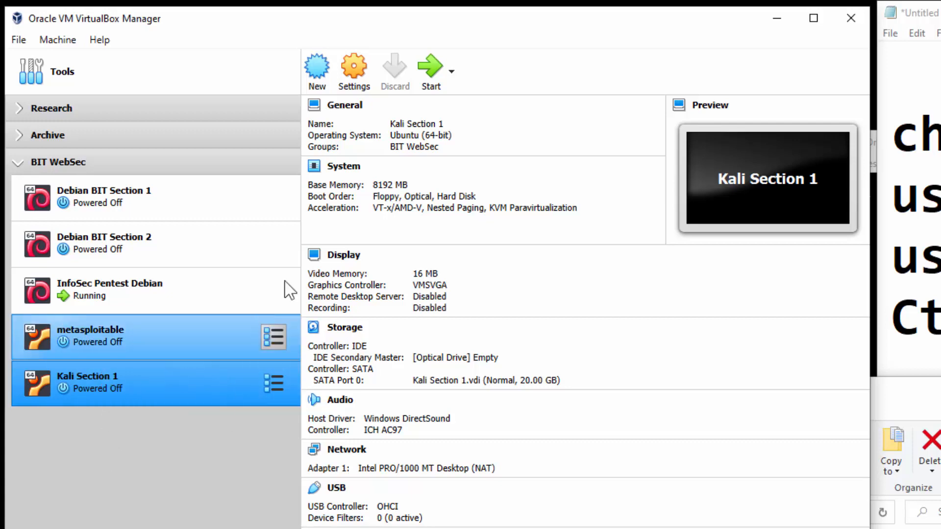
pyautogui.click(355, 79)
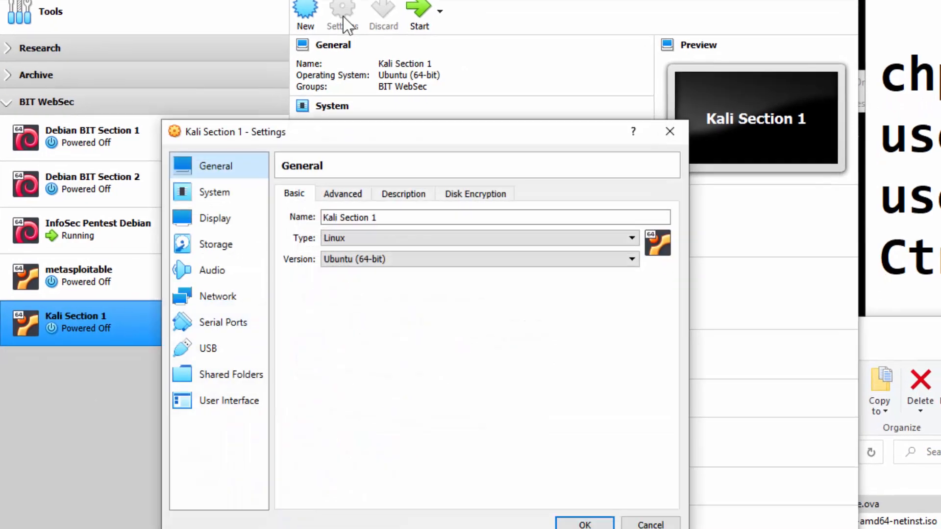
pyautogui.click(227, 134)
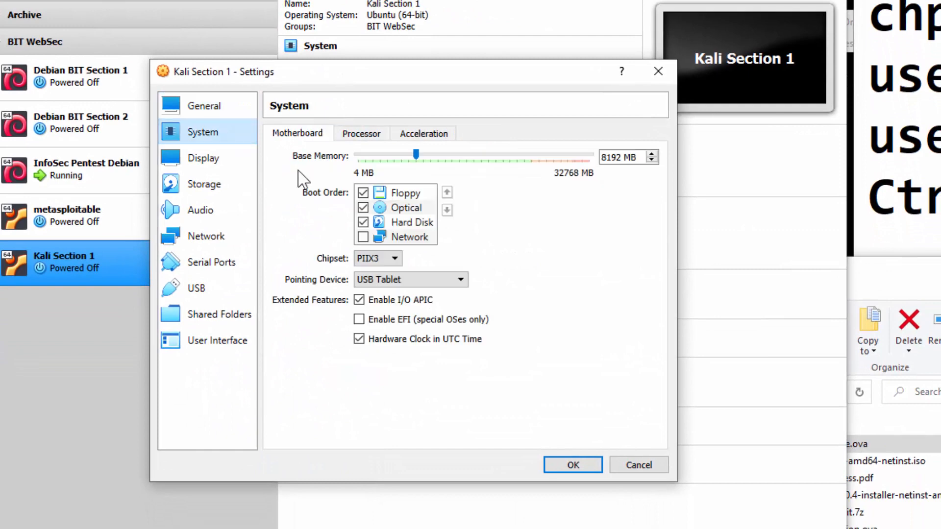
pyautogui.click(361, 134)
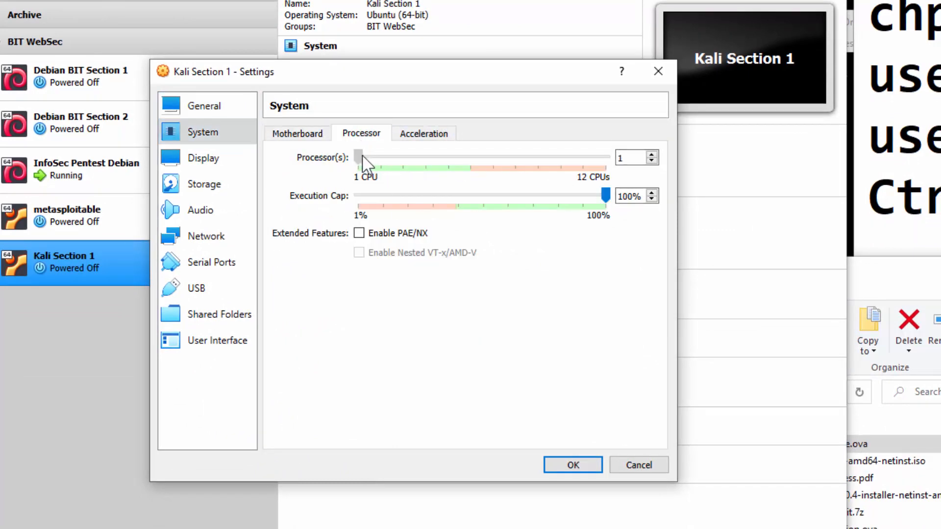
pyautogui.moveTo(361, 158); pyautogui.dragTo(383, 163)
# Raise Kali Section 1's video memory to 128 MB in Display settings.
pyautogui.click(314, 134)
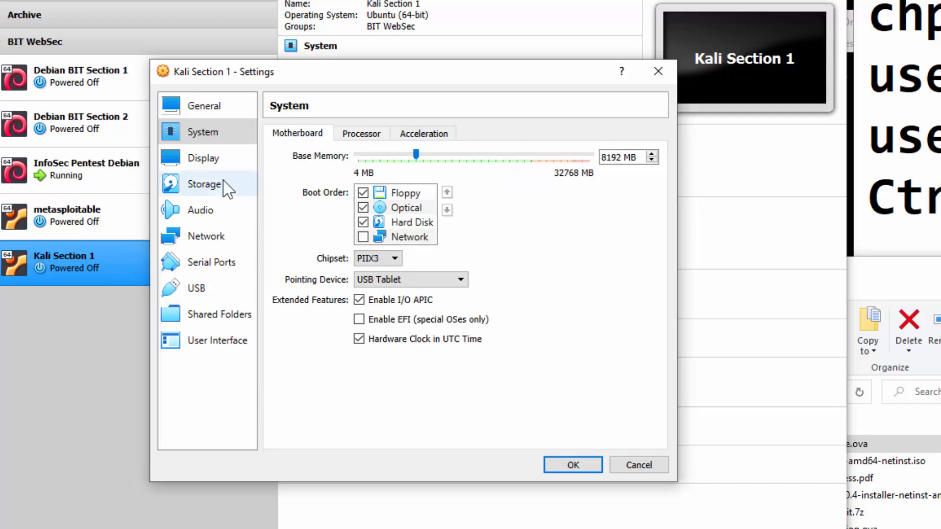
pyautogui.click(210, 161)
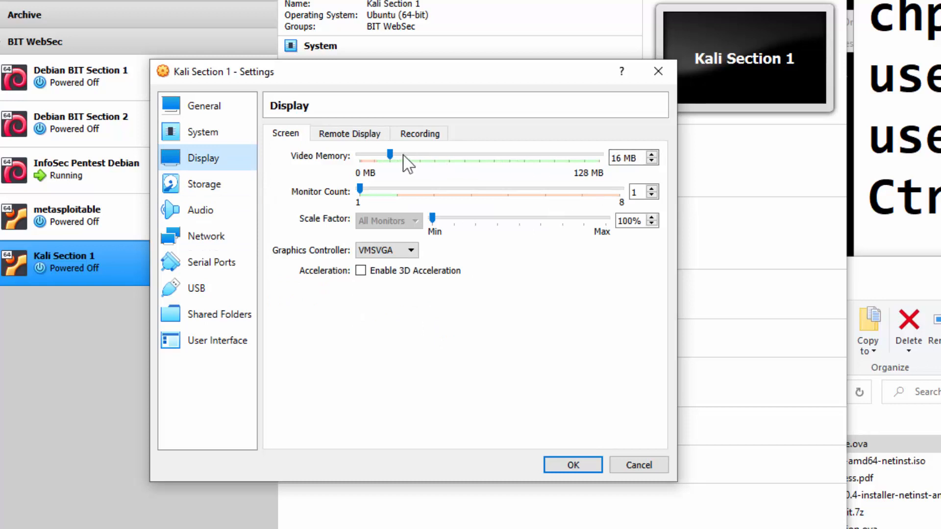
pyautogui.moveTo(389, 156); pyautogui.dragTo(621, 175)
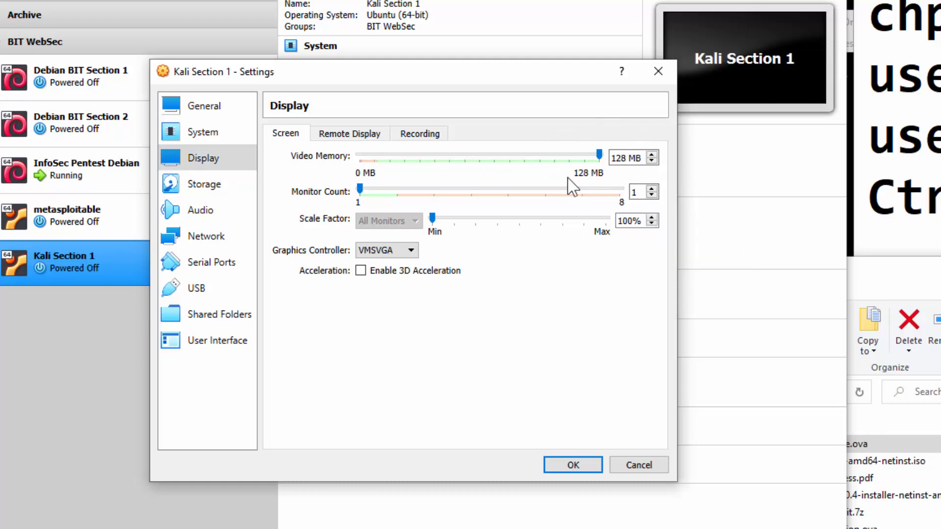
pyautogui.click(219, 190)
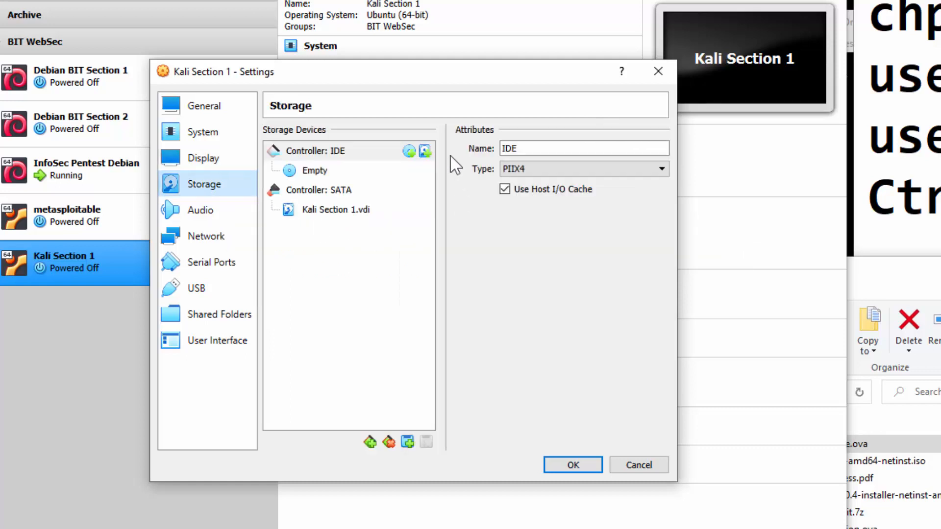
# Check the Kali Section 1.vdi disk, then select the empty IDE optical drive's disk options.
pyautogui.click(365, 213)
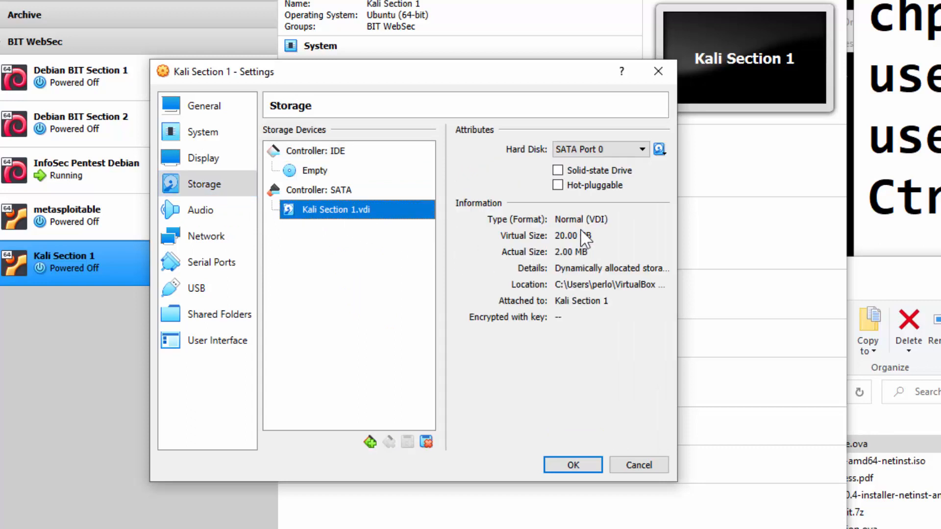
pyautogui.click(324, 169)
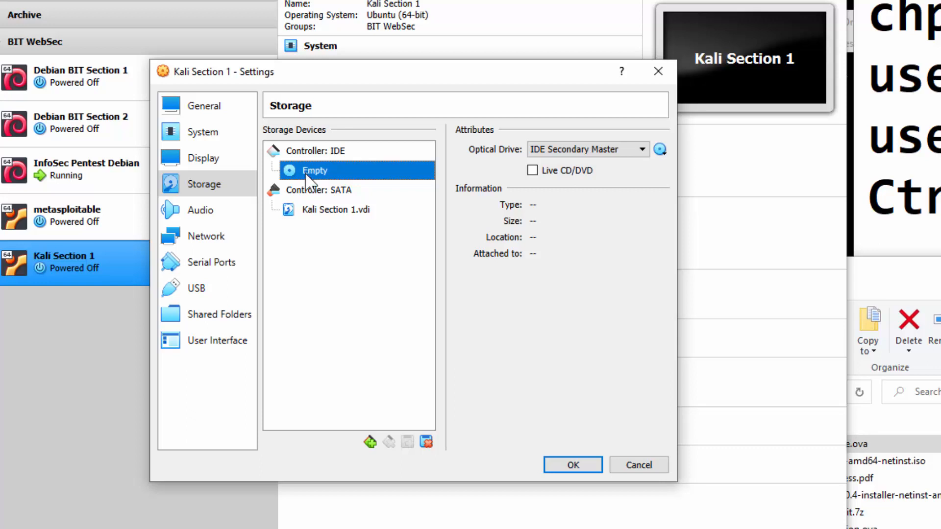
pyautogui.click(660, 150)
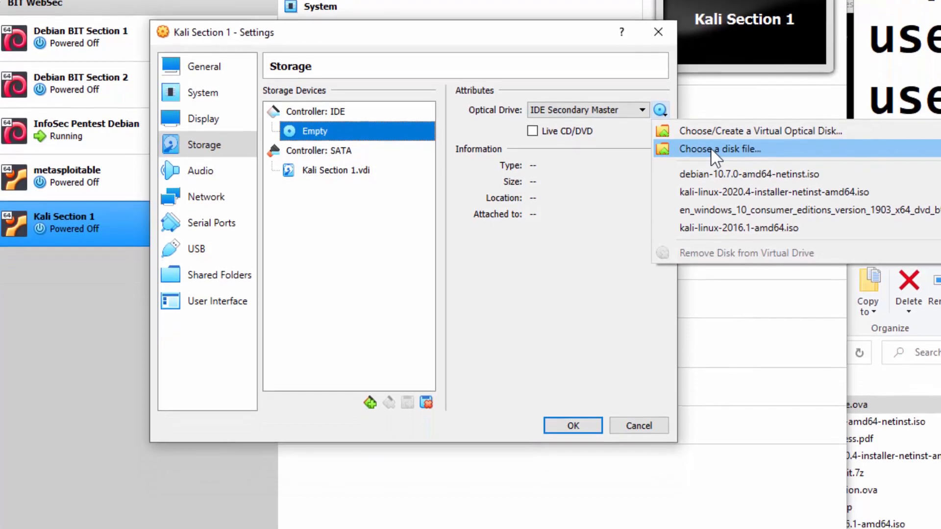
# Attach kali-linux-2020.4-installer-netinst-amd64.iso to the IDE optical drive.
pyautogui.click(715, 189)
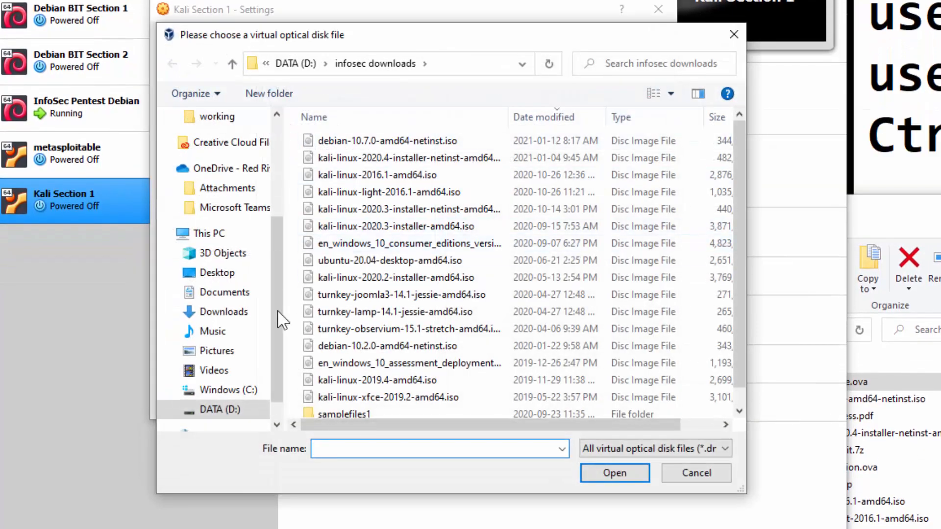
pyautogui.click(419, 159)
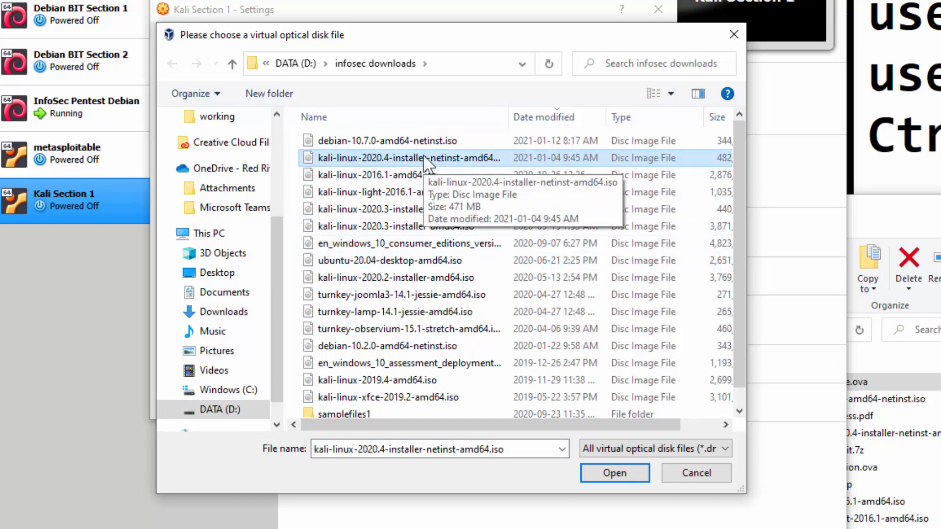
pyautogui.click(604, 473)
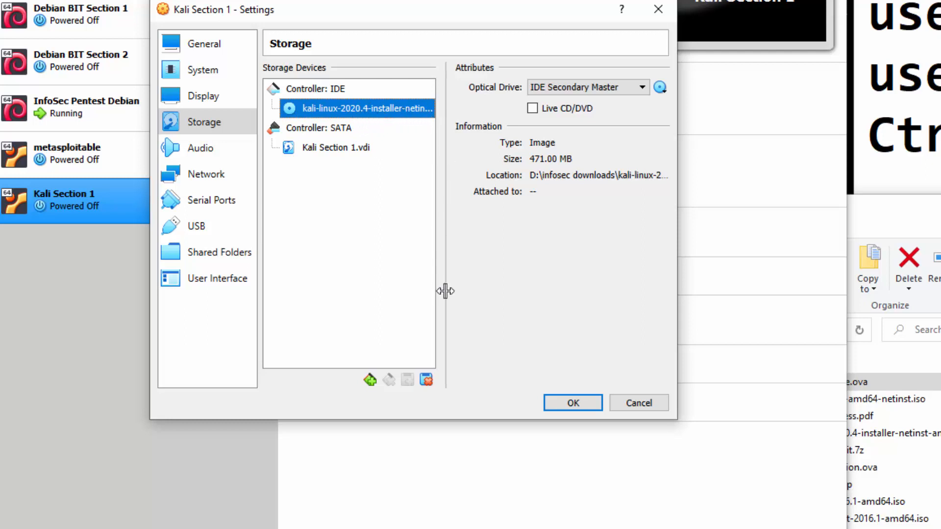
# Resize the Settings window wide enough to show the full ISO name.
pyautogui.moveTo(677, 269); pyautogui.dragTo(875, 253)
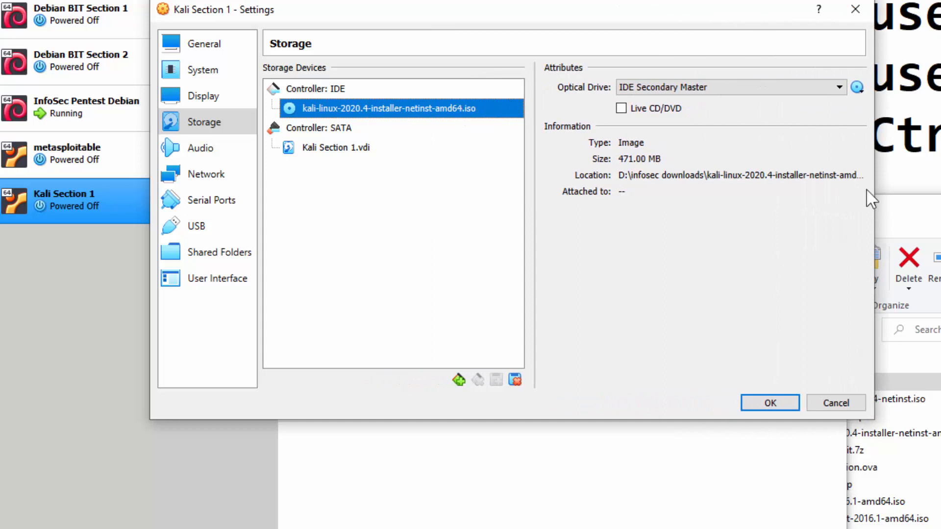
pyautogui.moveTo(875, 207); pyautogui.dragTo(781, 235)
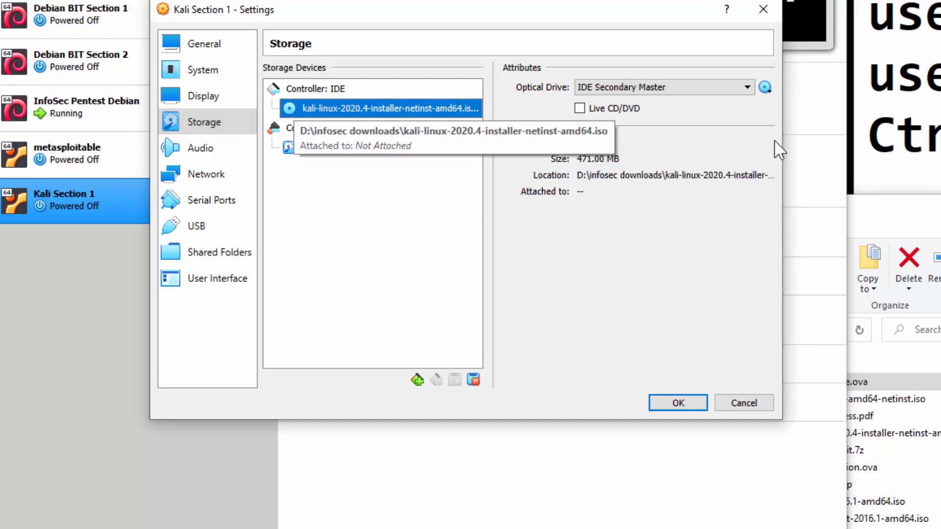
pyautogui.moveTo(783, 144); pyautogui.dragTo(785, 144)
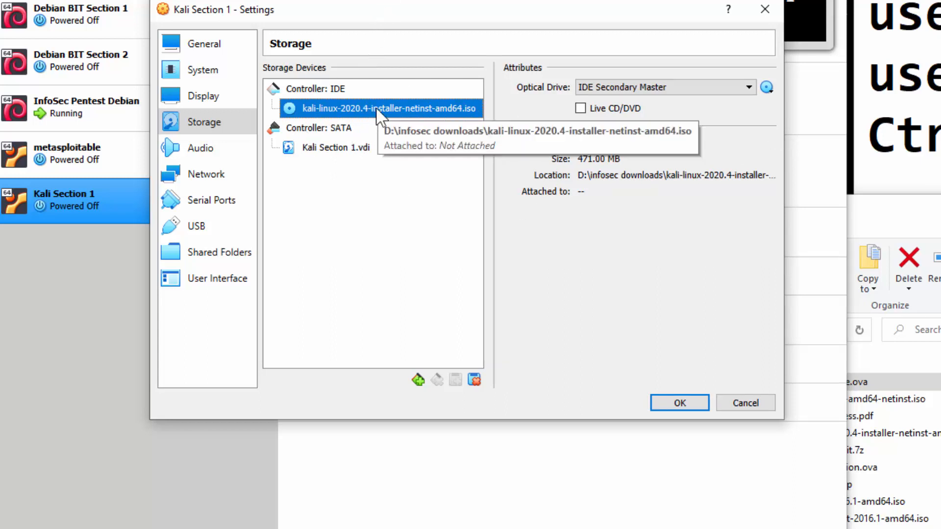
# Disable audio for Kali Section 1 and move to the Network page.
pyautogui.click(194, 155)
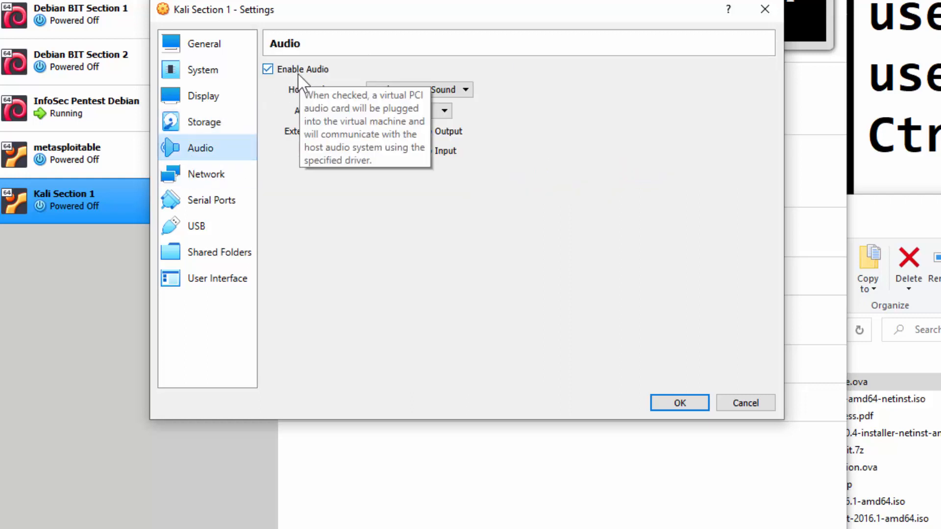
pyautogui.click(295, 77)
pyautogui.click(210, 179)
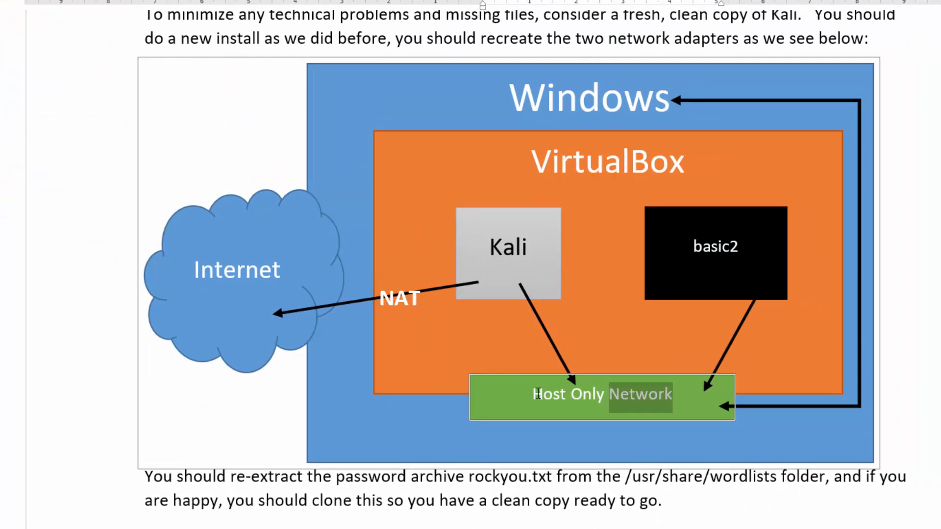
# Expand Adapter 1's advanced options while checking the network diagram document.
pyautogui.hotkey('alt', 'Tab')
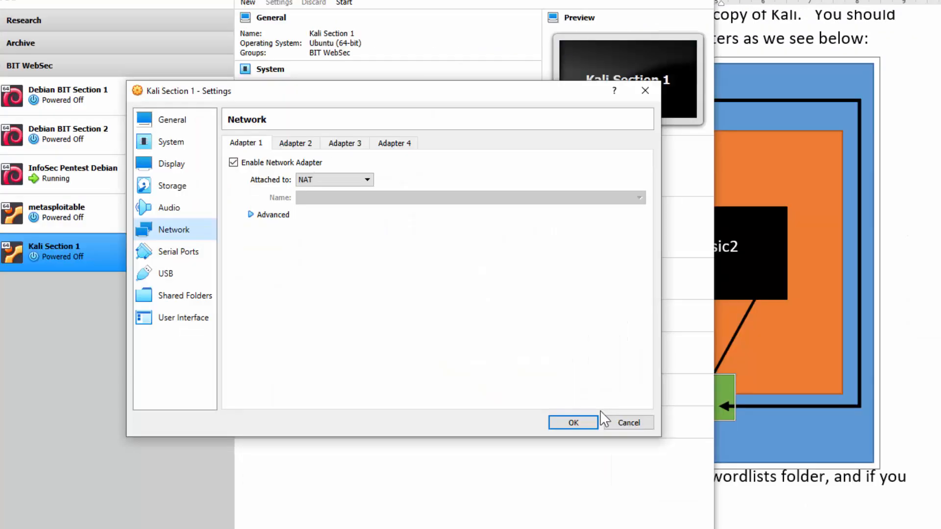
pyautogui.click(252, 215)
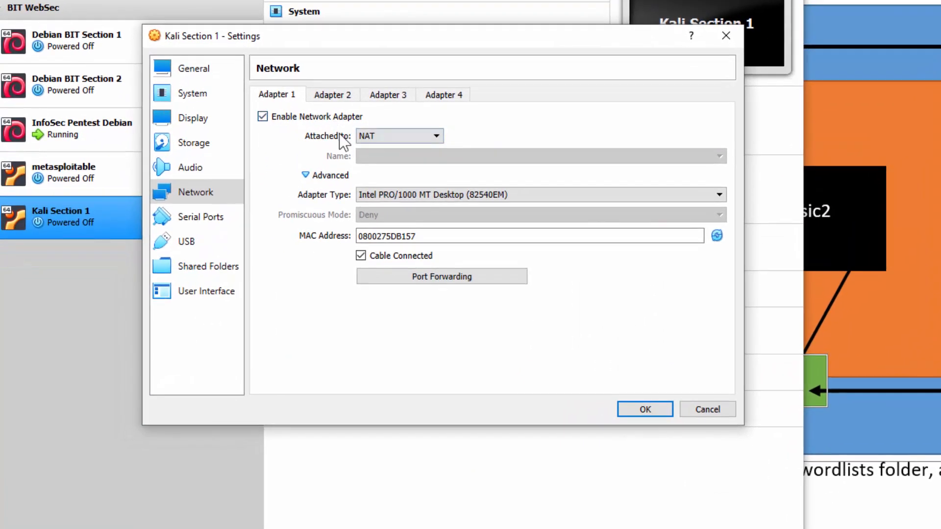
pyautogui.hotkey('alt', 'Tab')
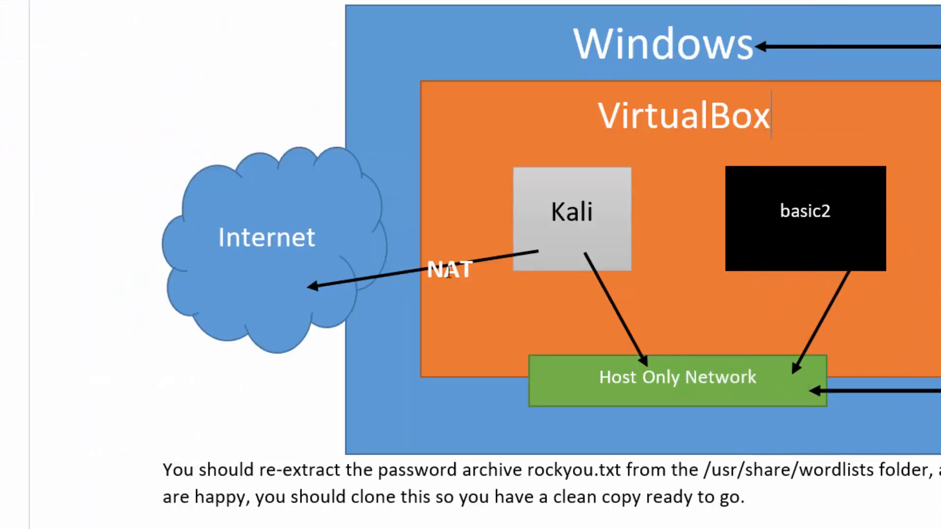
pyautogui.hotkey('alt', 'Tab')
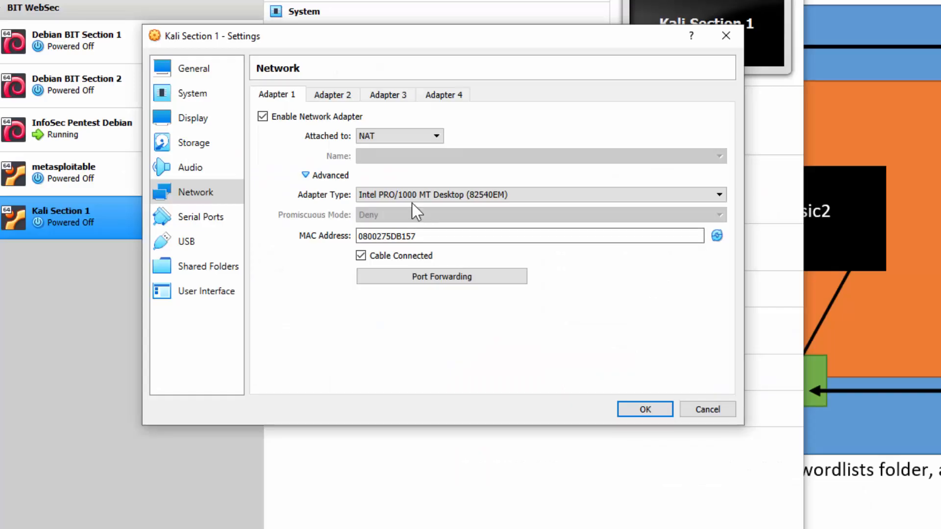
# Enable Adapter 2 as Host-only Adapter on VirtualBox Host-Only Ethernet Adapter.
pyautogui.click(323, 95)
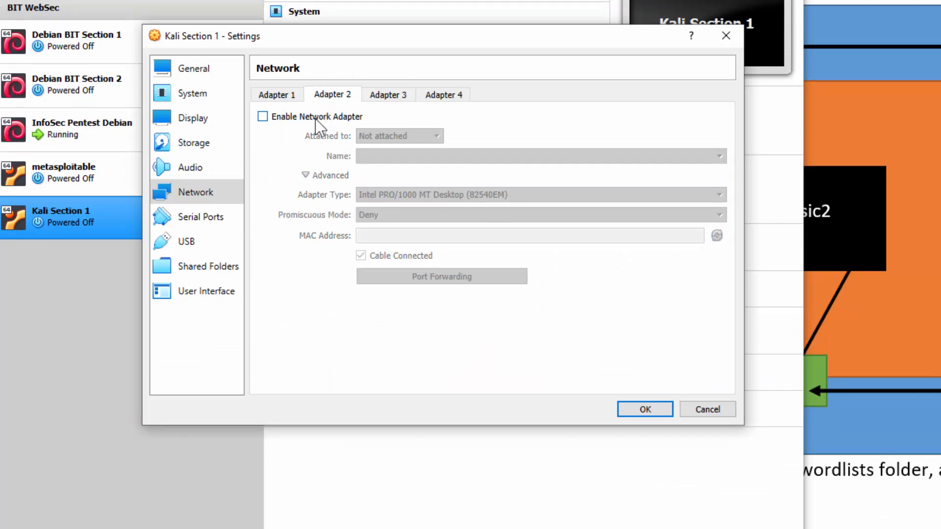
pyautogui.click(314, 119)
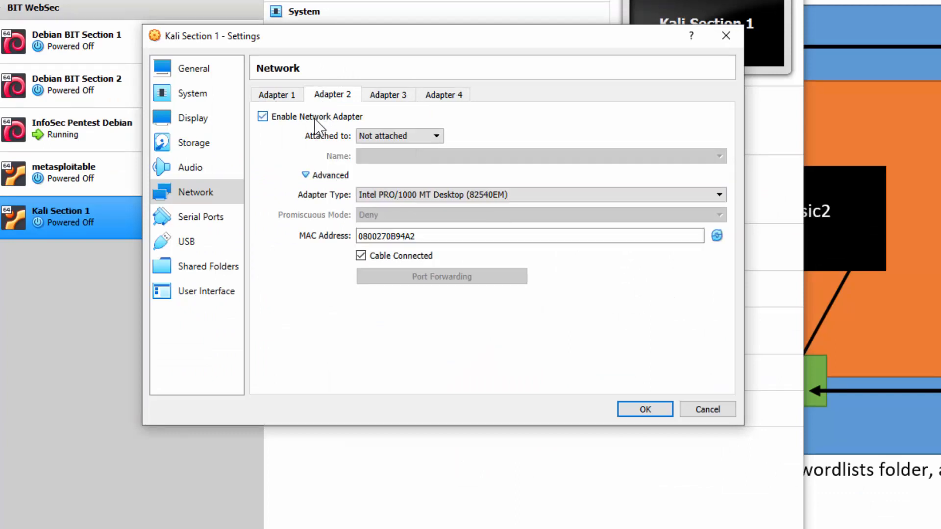
pyautogui.click(388, 136)
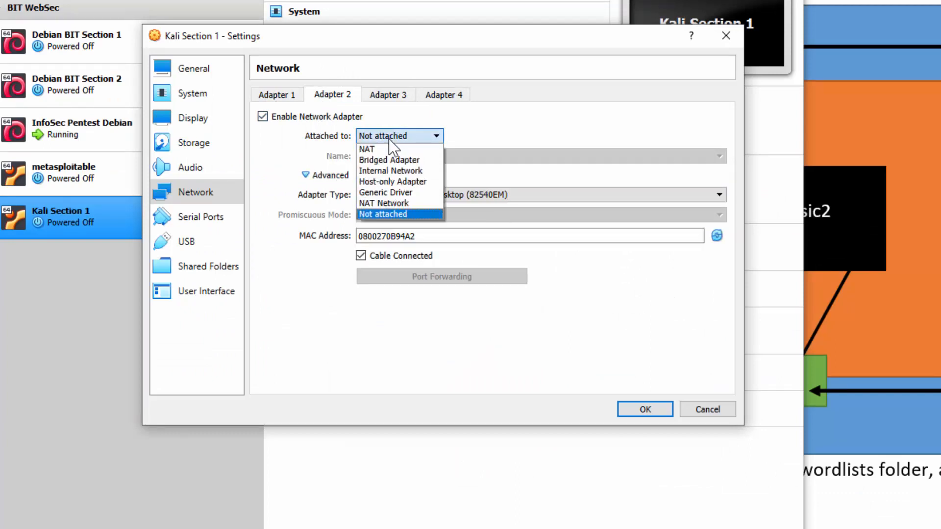
pyautogui.click(391, 183)
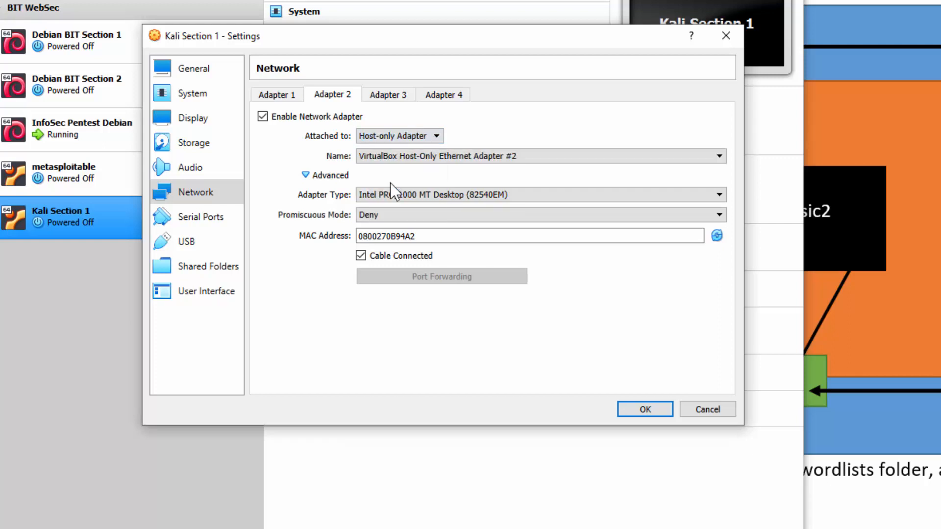
pyautogui.click(489, 158)
pyautogui.click(474, 180)
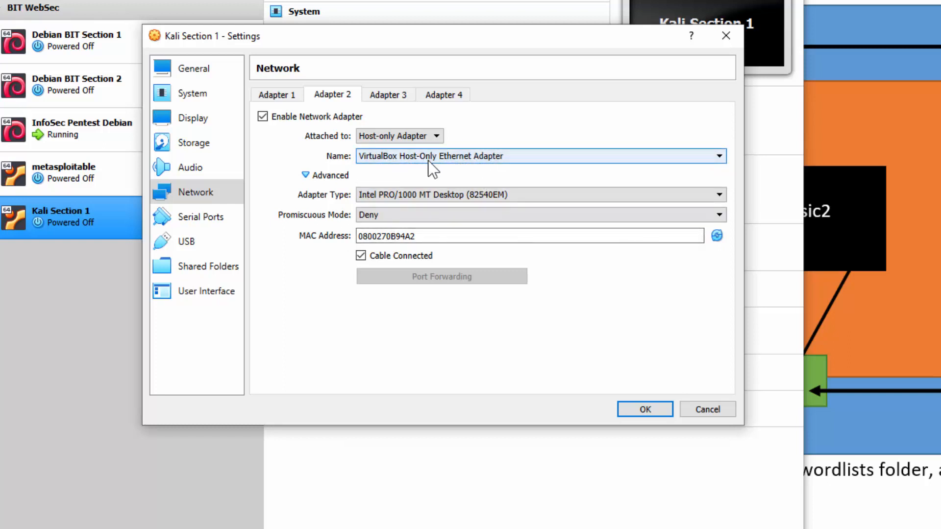
# Set Adapter 2's promiscuous mode to Allow All, then recheck Adapter 1's NAT settings.
pyautogui.click(413, 236)
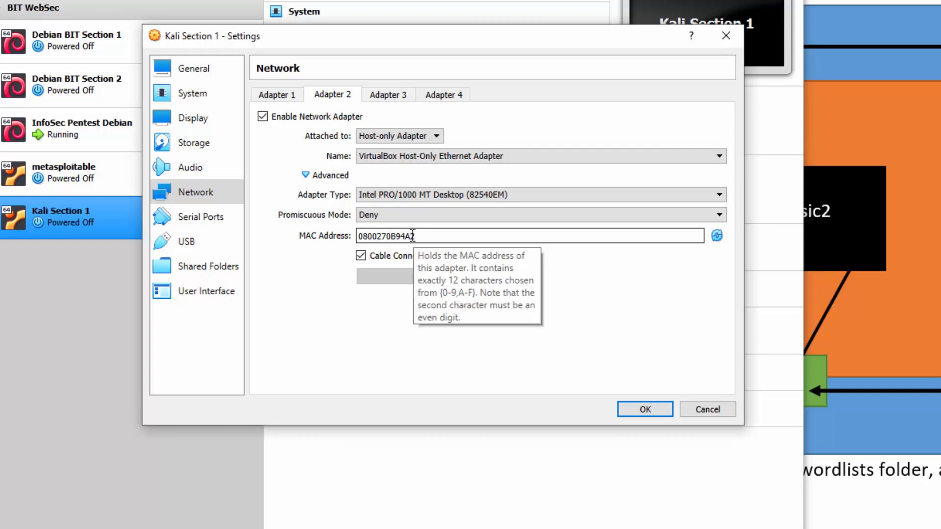
pyautogui.click(363, 215)
pyautogui.click(390, 249)
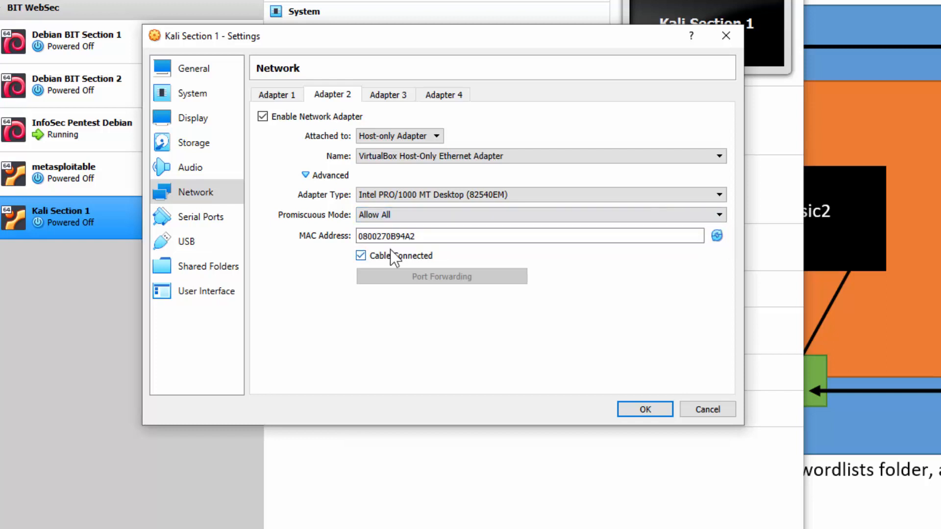
pyautogui.click(286, 95)
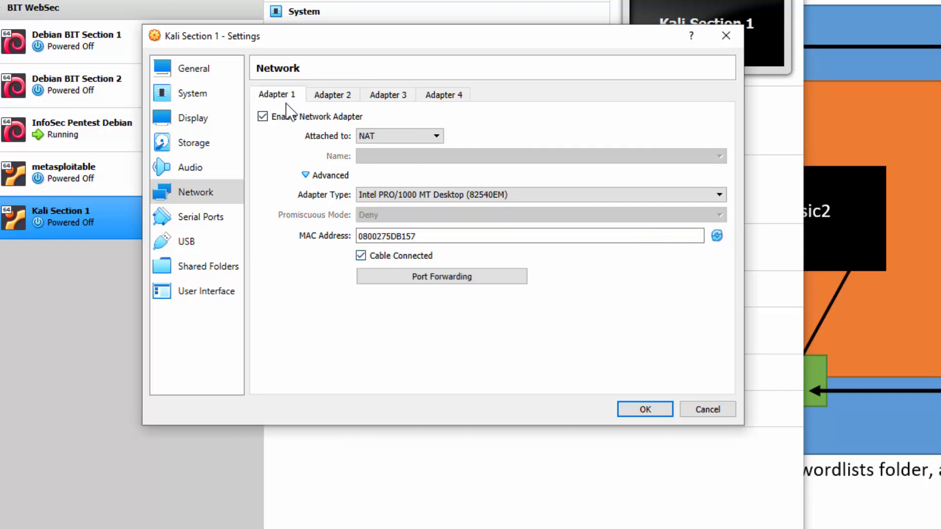
# Review the Network, Serial Ports, USB, Display and Storage pages, then save with OK.
pyautogui.click(335, 94)
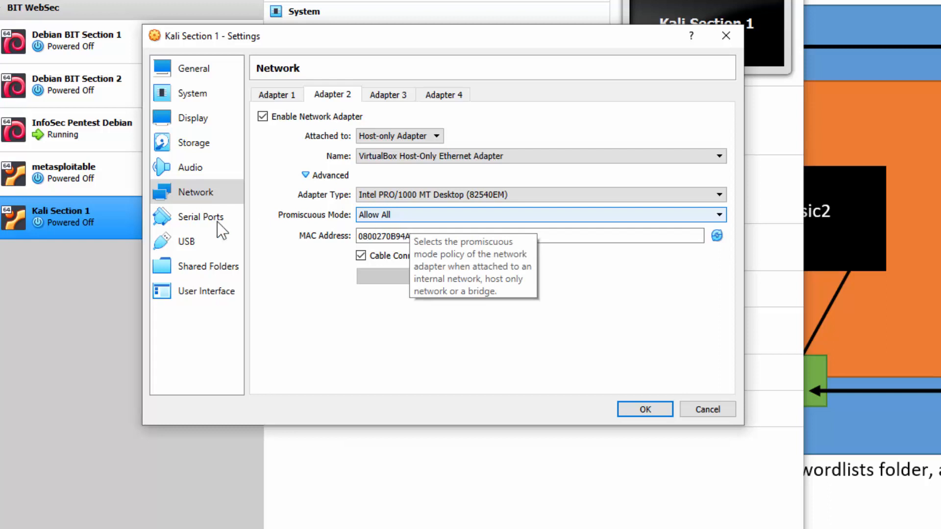
pyautogui.click(192, 219)
pyautogui.click(200, 245)
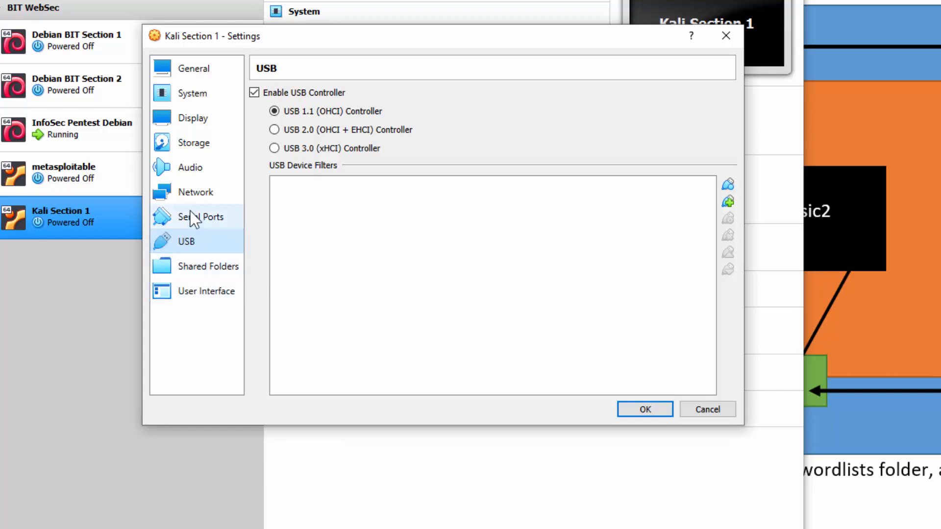
pyautogui.click(195, 198)
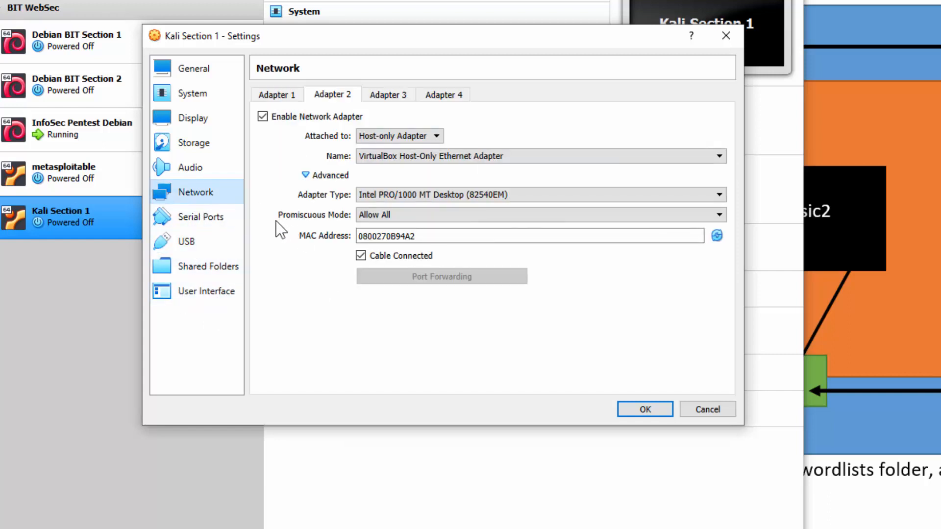
pyautogui.click(203, 121)
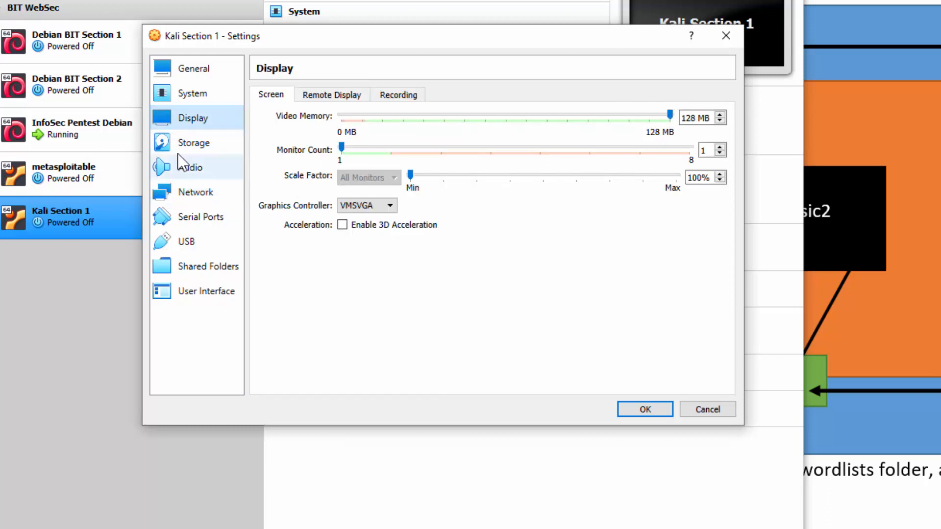
pyautogui.click(190, 197)
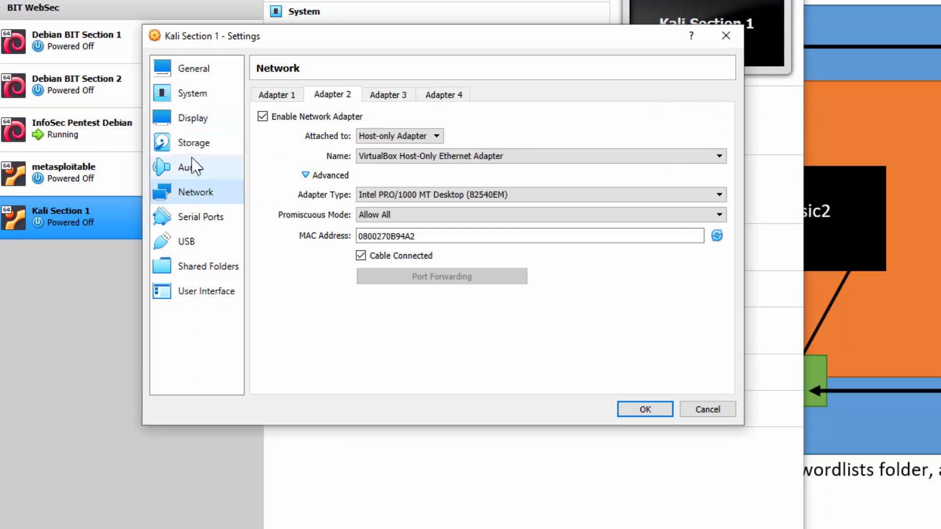
pyautogui.click(193, 145)
pyautogui.click(197, 193)
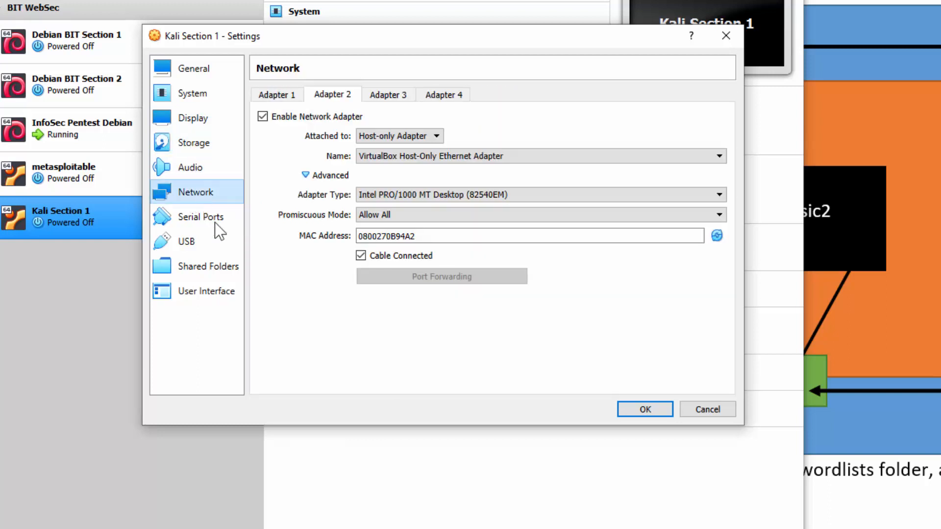
pyautogui.click(198, 144)
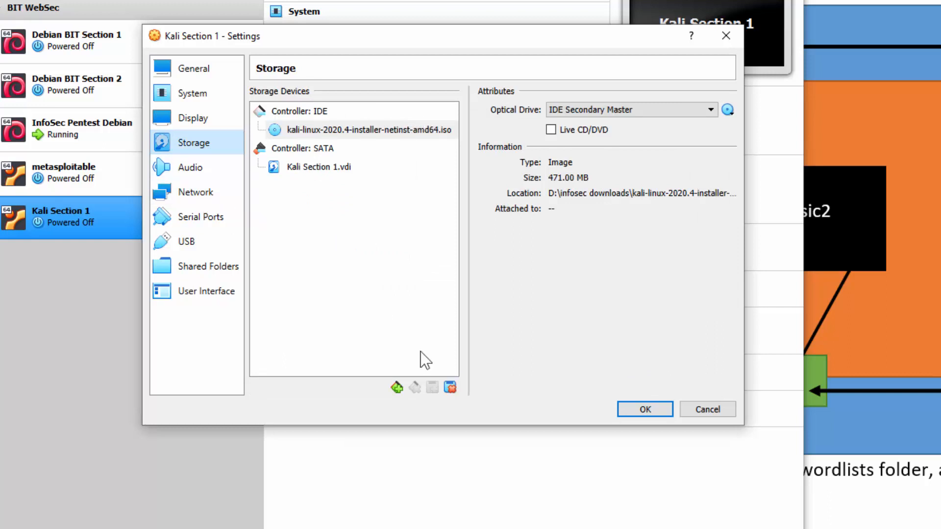
pyautogui.click(645, 409)
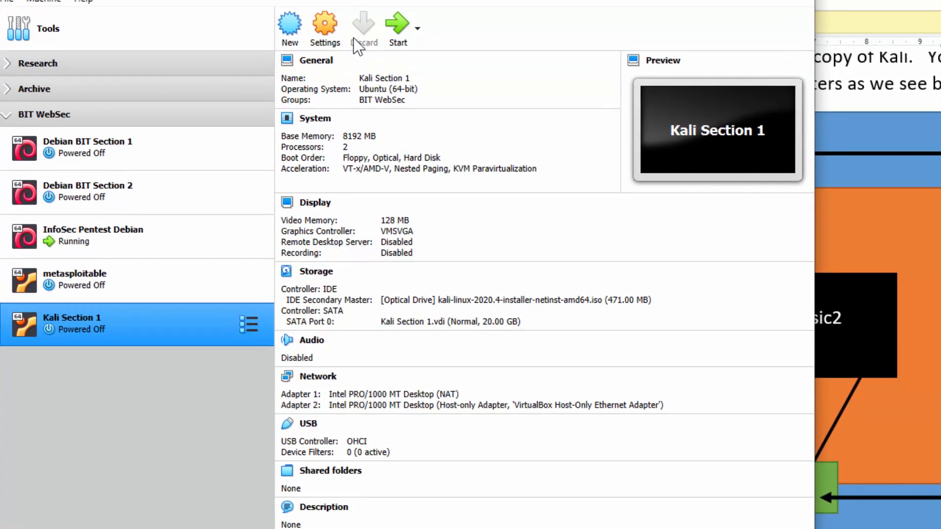
# Start Kali Section 1 booting from kali-linux-2020.4-installer-netinst-amd64.iso.
pyautogui.click(396, 26)
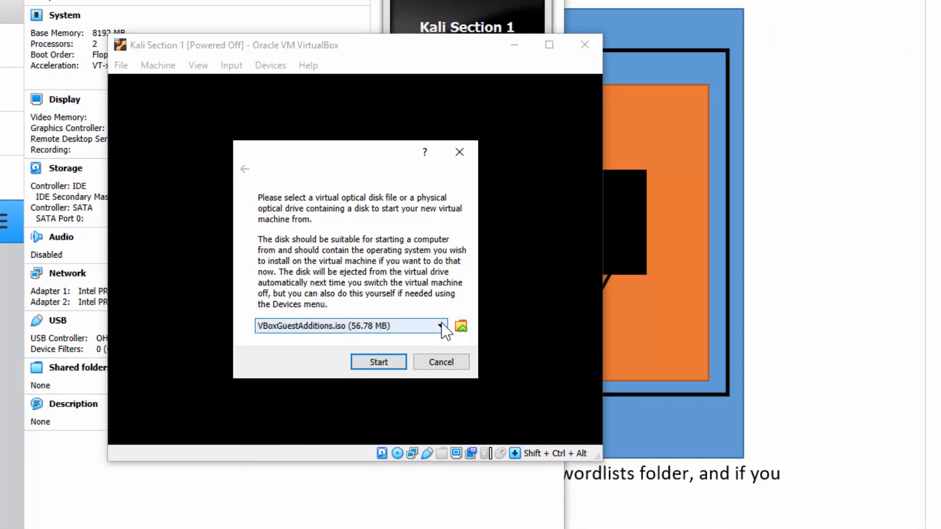
pyautogui.click(441, 326)
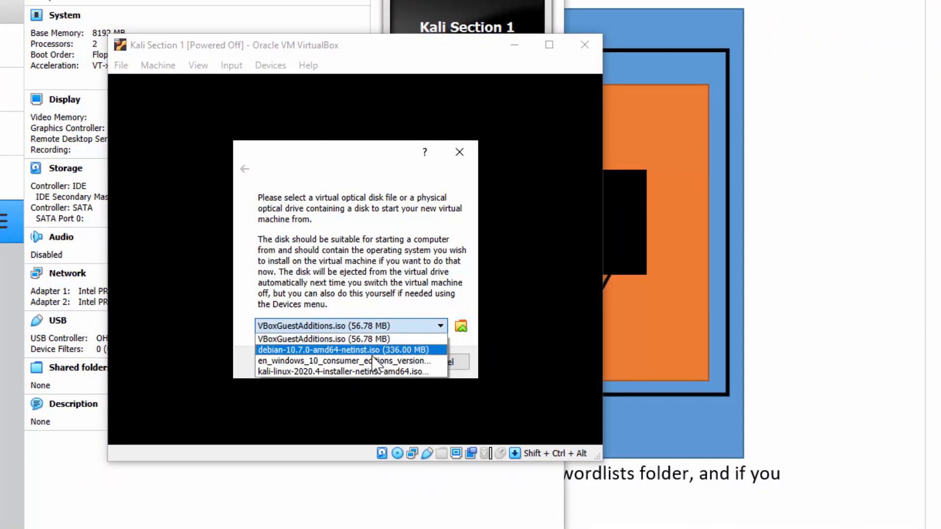
pyautogui.click(359, 371)
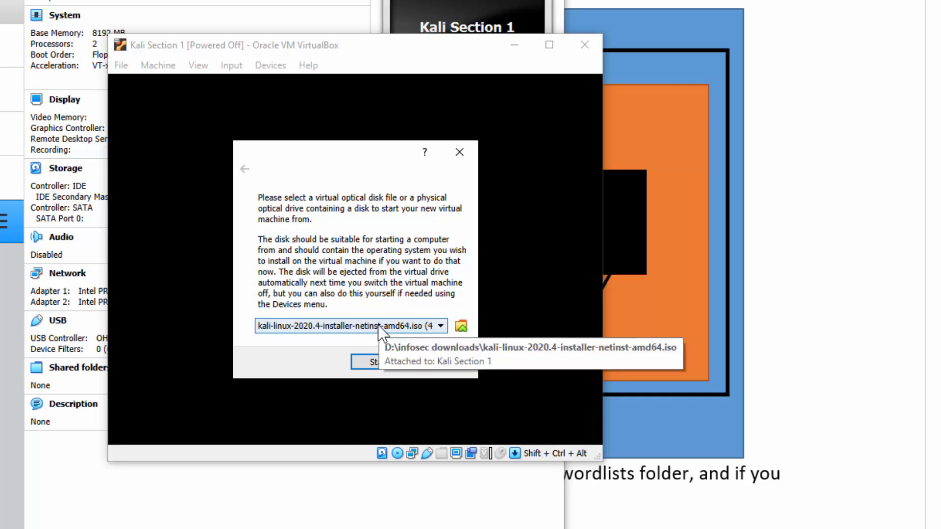
pyautogui.click(440, 324)
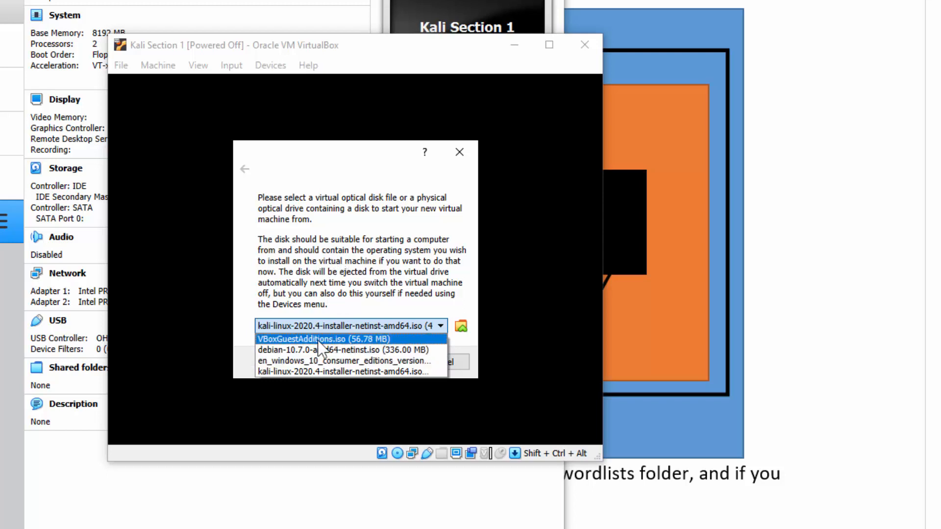
pyautogui.click(314, 371)
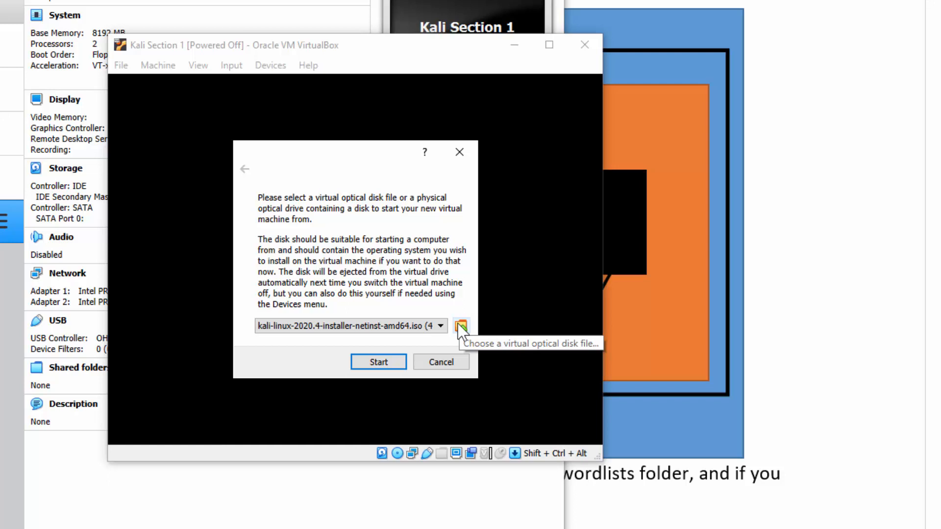
pyautogui.click(390, 365)
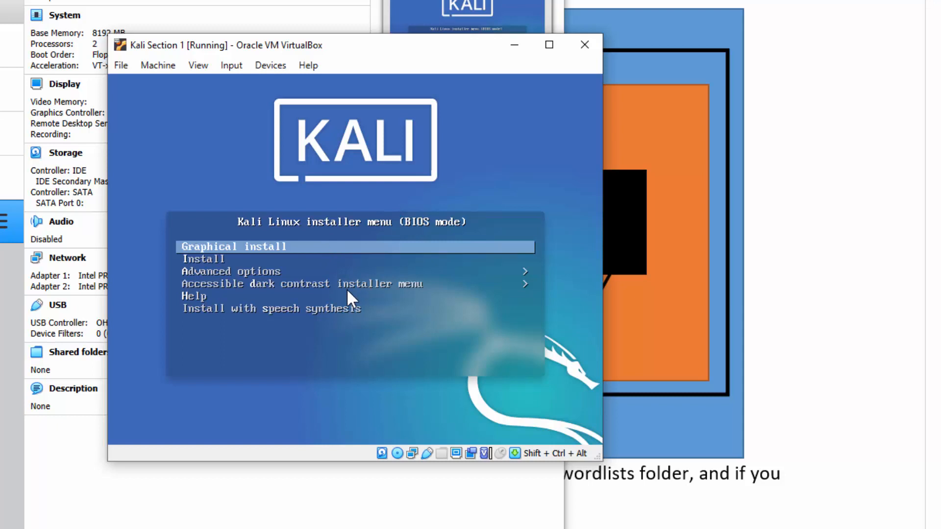
# Choose Graphical install from the Kali boot menu.
pyautogui.press('Down')
pyautogui.press('Down')
pyautogui.press('Down')
pyautogui.press('Down')
pyautogui.press('Up')
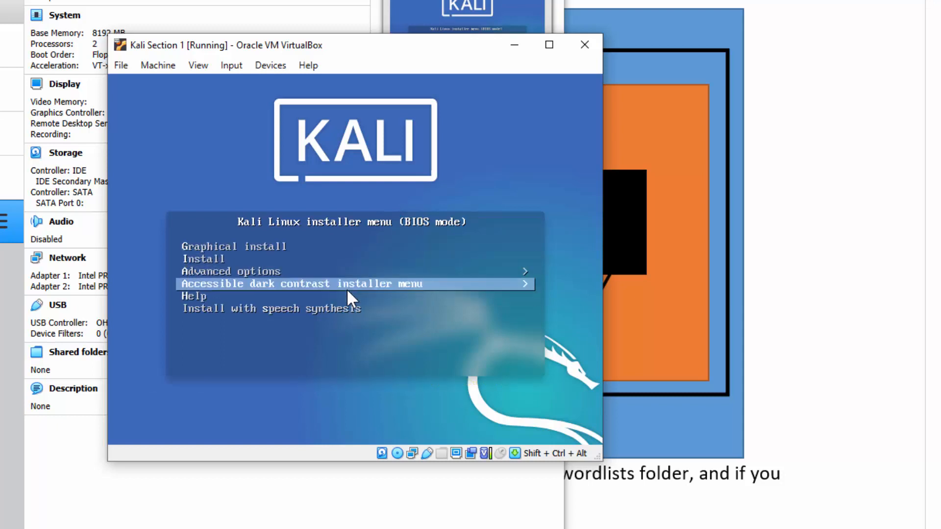
pyautogui.press('Up')
pyautogui.press('Up')
pyautogui.press('Up')
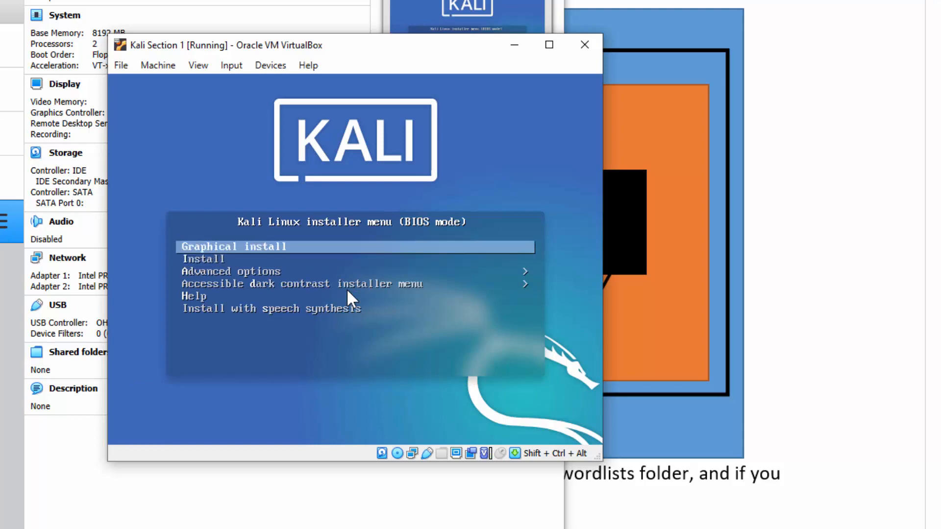
pyautogui.press('Down')
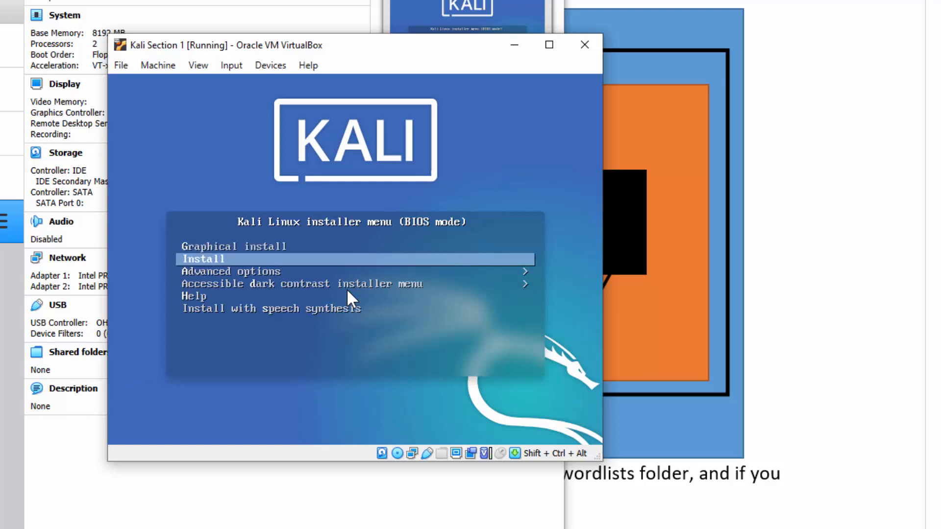
pyautogui.press('Up')
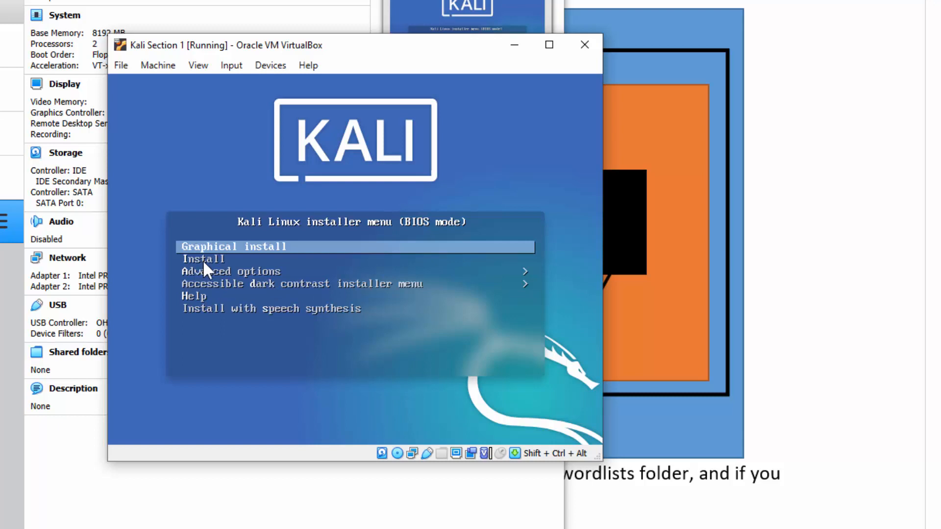
pyautogui.press('Return')
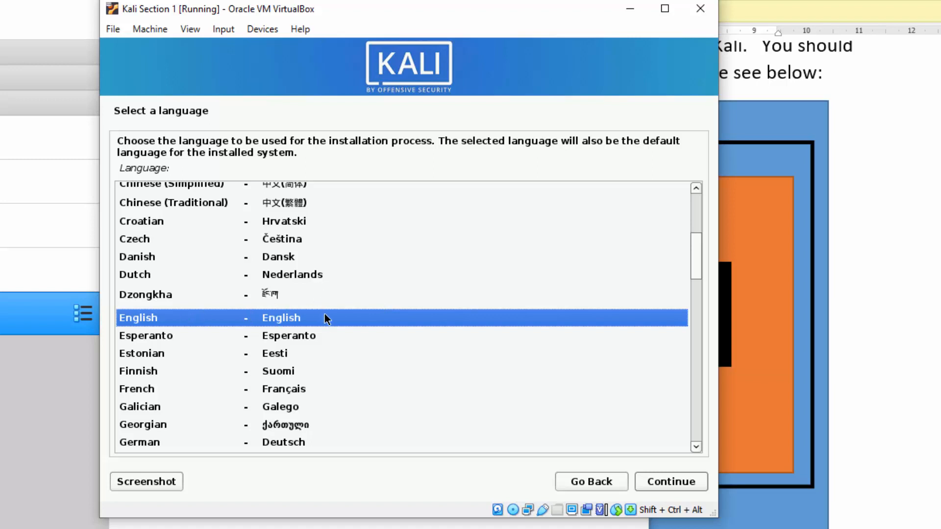
# Choose English language, Canada as location, and the American English keymap.
pyautogui.click(678, 482)
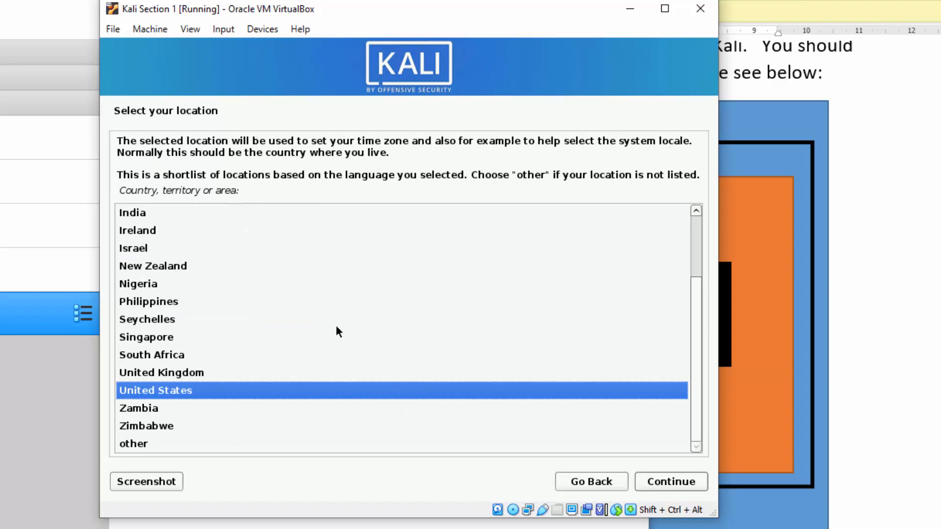
pyautogui.write('c')
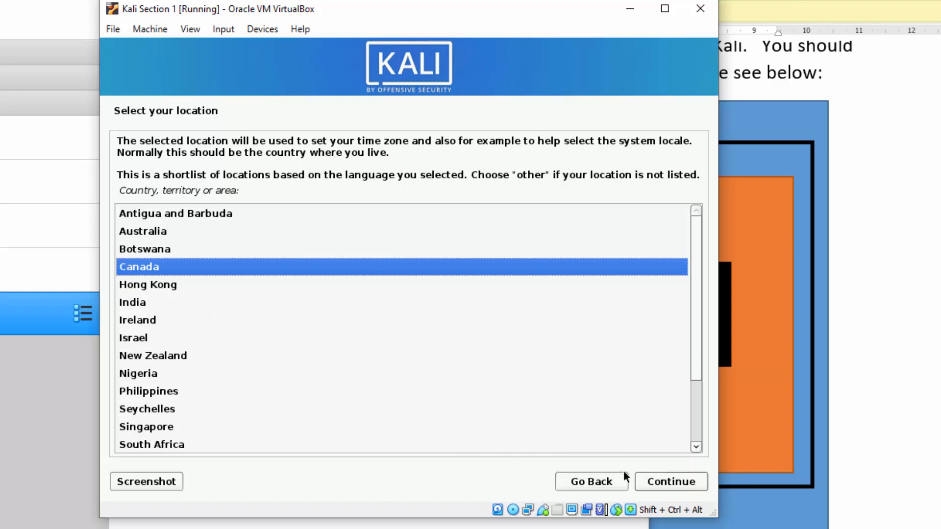
pyautogui.click(680, 482)
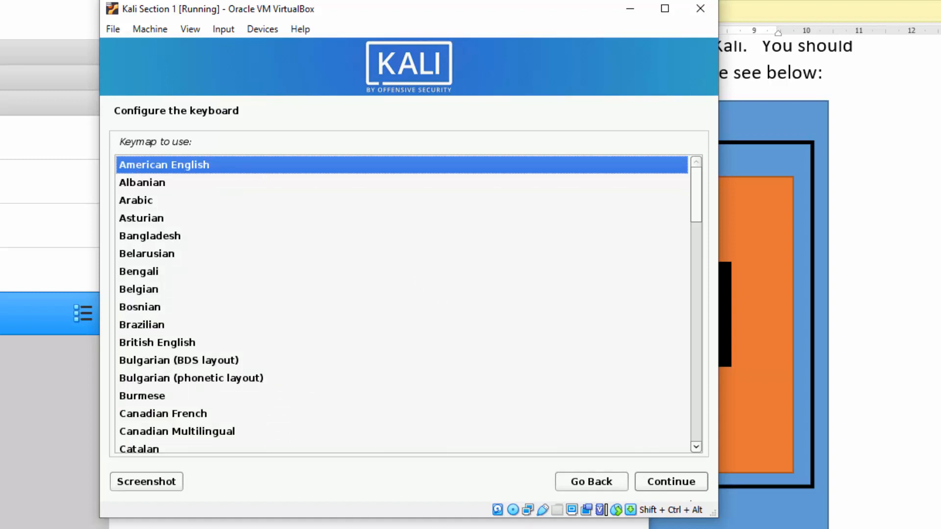
pyautogui.click(686, 481)
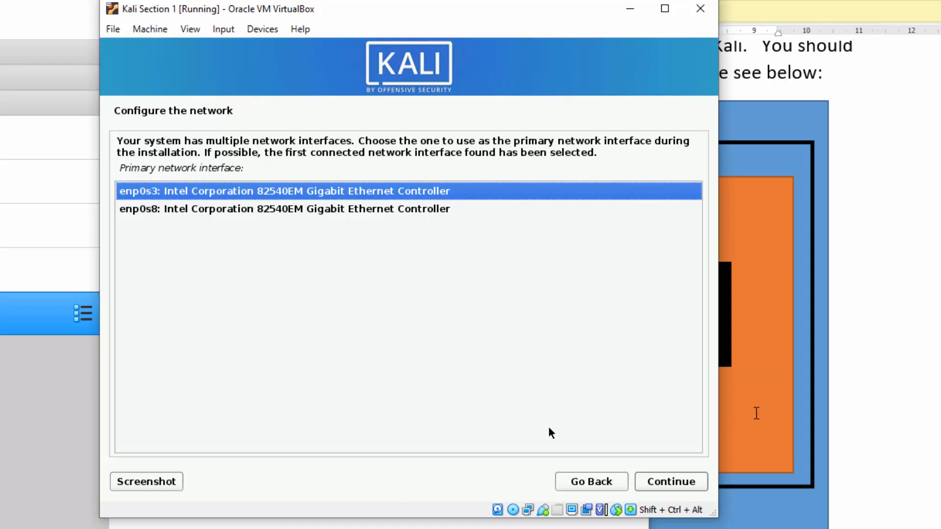
# Bring the Word network diagram document to the front.
pyautogui.click(846, 346)
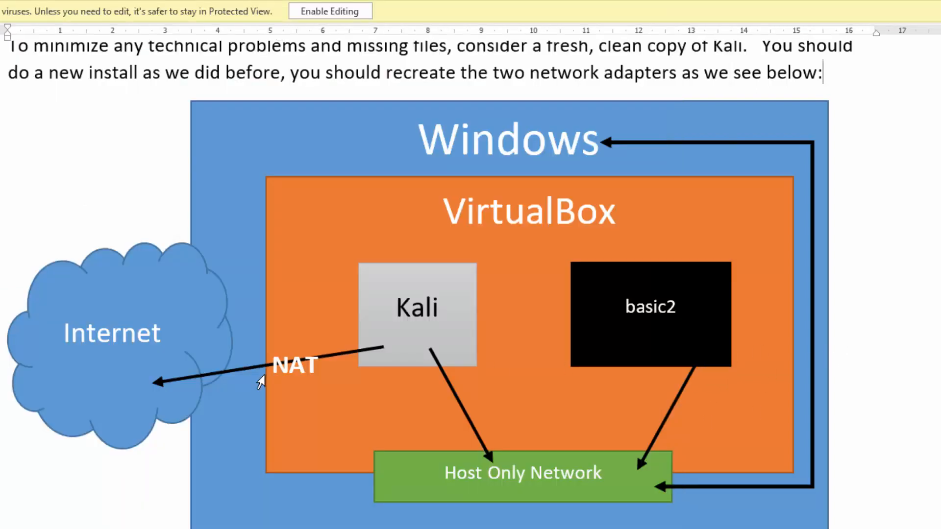
# Look over the NAT and Internet labels in the diagram, then return to the installer.
pyautogui.click(258, 379)
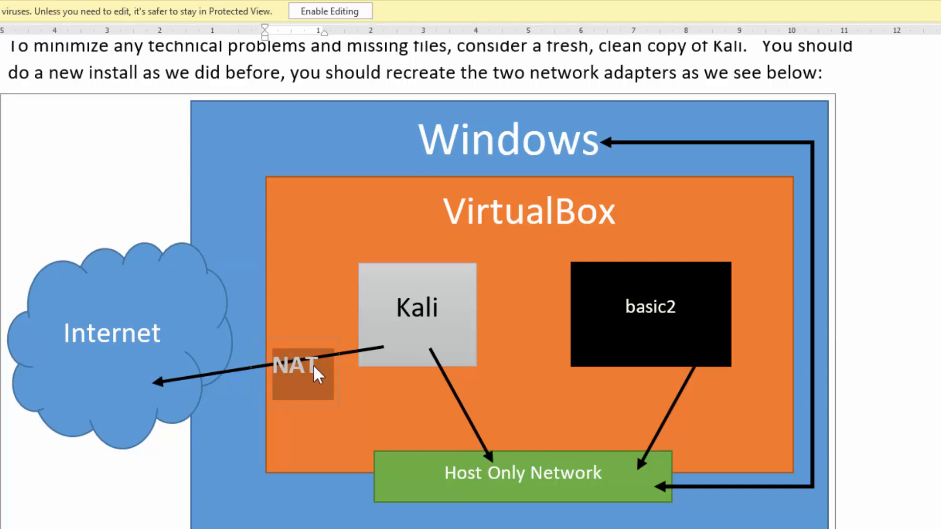
pyautogui.click(70, 319)
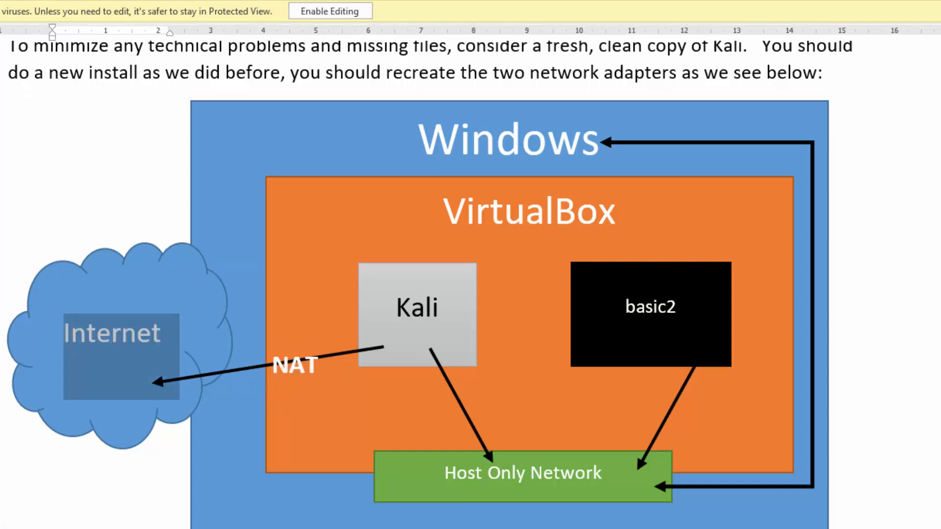
pyautogui.click(284, 366)
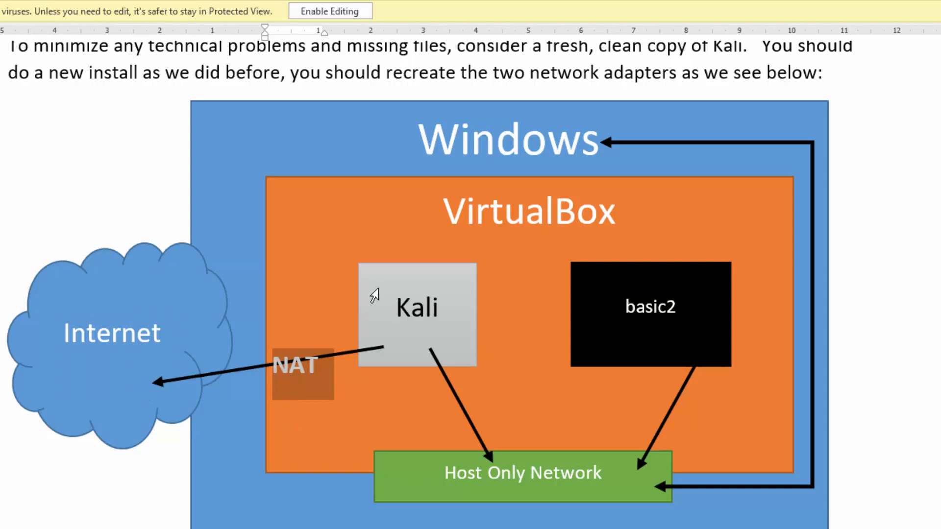
pyautogui.doubleClick(308, 361)
pyautogui.hotkey('alt', 'Tab')
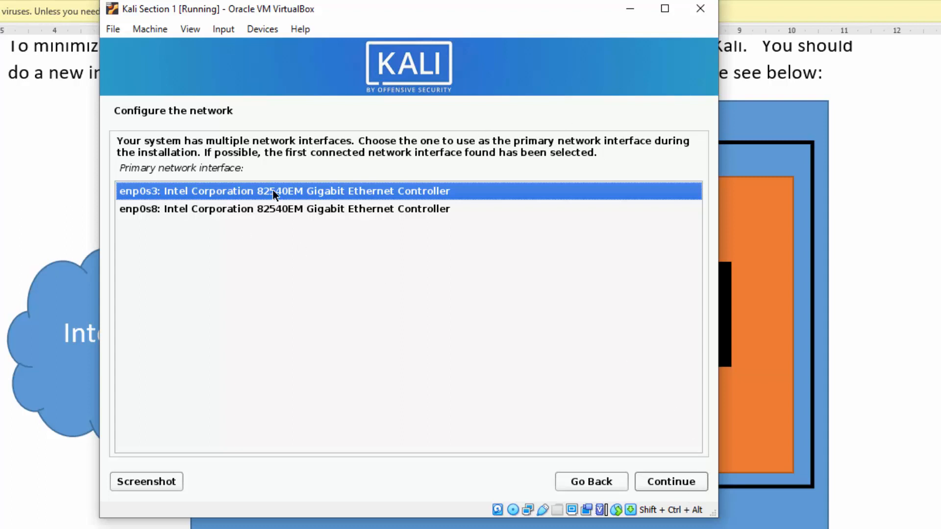
# Keep enp0s3 as the primary network interface and continue.
pyautogui.click(672, 481)
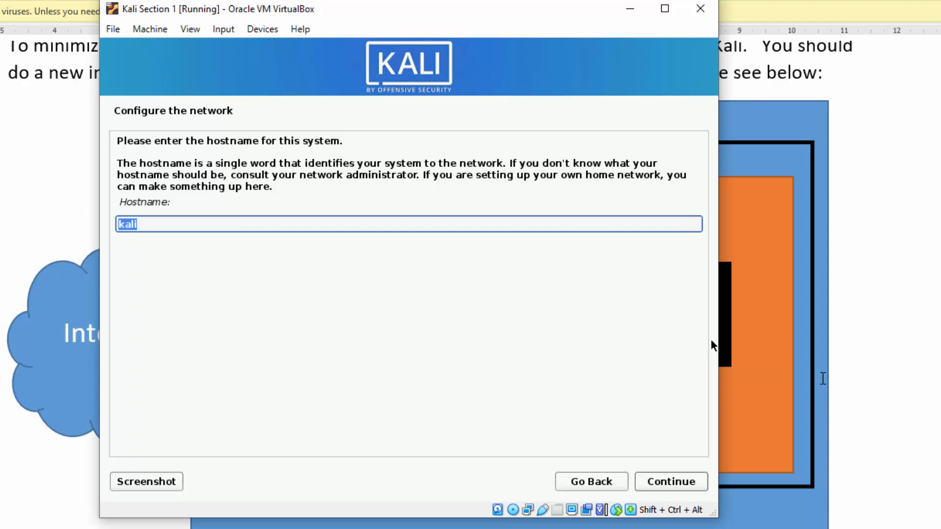
# Accept hostname kali and enter opsys.bit as the domain name.
pyautogui.press('Return')
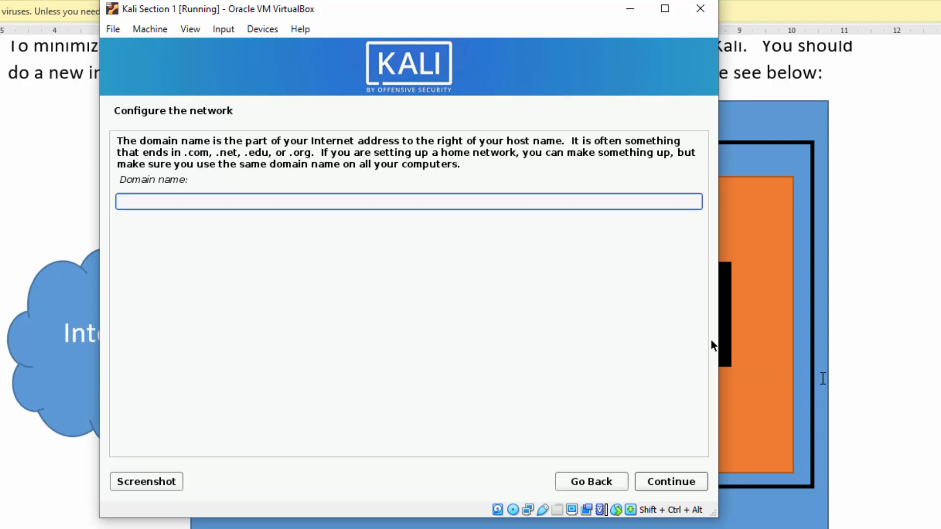
pyautogui.write('opsys.bit')
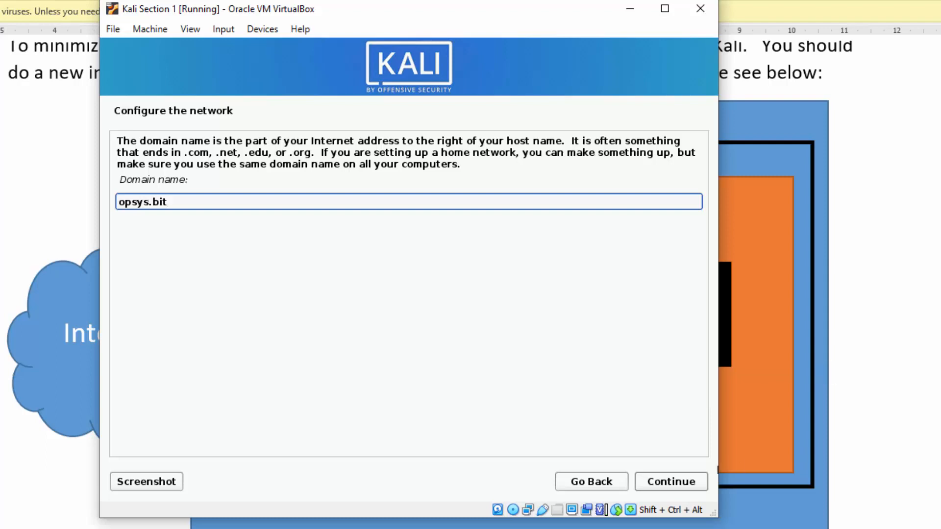
pyautogui.click(682, 485)
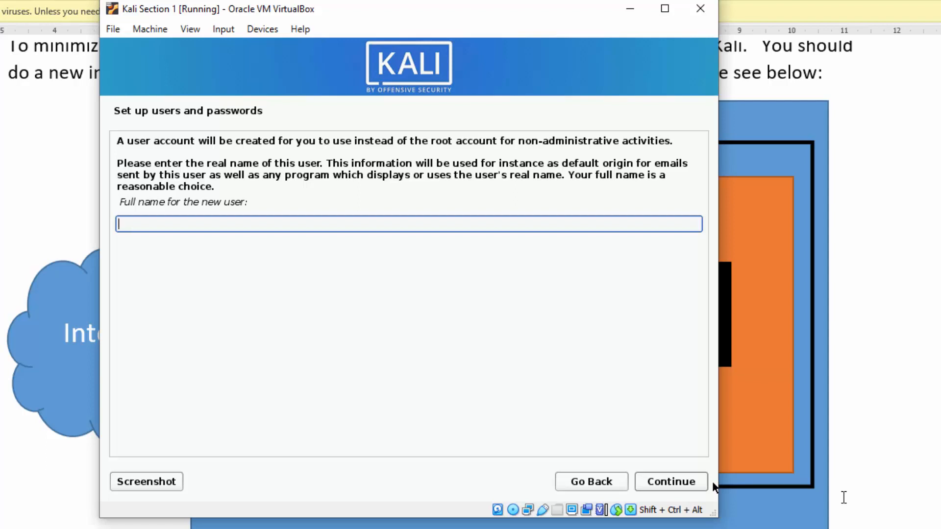
# Enter the new user's full name and accept the suggested username.
pyautogui.write('sa')
pyautogui.press('BackSpace')
pyautogui.press('BackSpace')
pyautogui.write('saj')
pyautogui.press('BackSpace')
pyautogui.press('BackSpace')
pyautogui.write('jay')
pyautogui.click(678, 481)
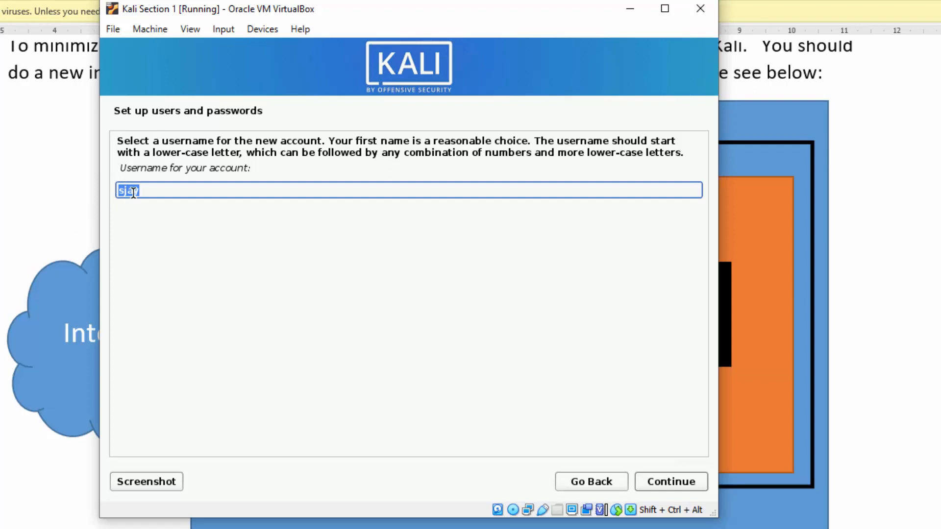
pyautogui.click(670, 481)
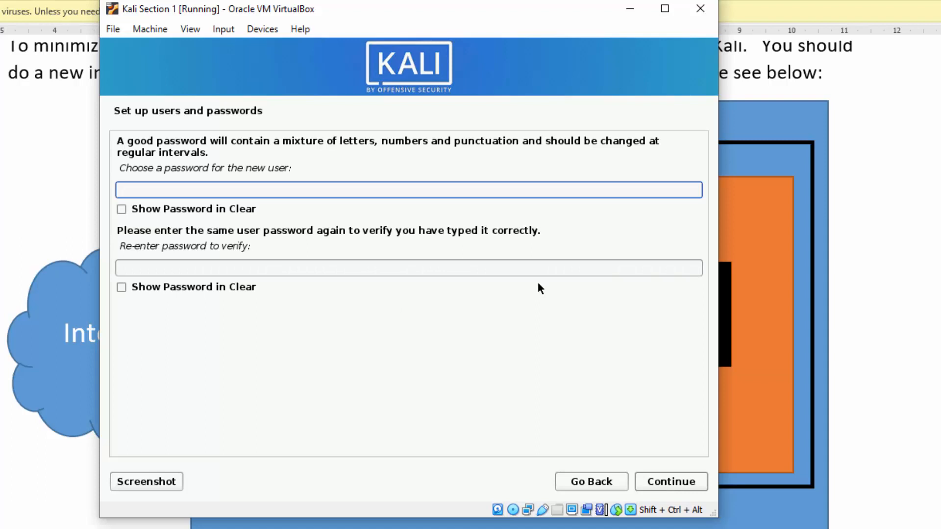
# Enter and verify the user password, showing both fields in clear text, then submit.
pyautogui.write('kali12')
pyautogui.press('BackSpace')
pyautogui.press('BackSpace')
pyautogui.press('BackSpace')
pyautogui.press('BackSpace')
pyautogui.press('BackSpace')
pyautogui.press('BackSpace')
pyautogui.write('kali1234')
pyautogui.press('Tab')
pyautogui.press('space')
pyautogui.press('Tab')
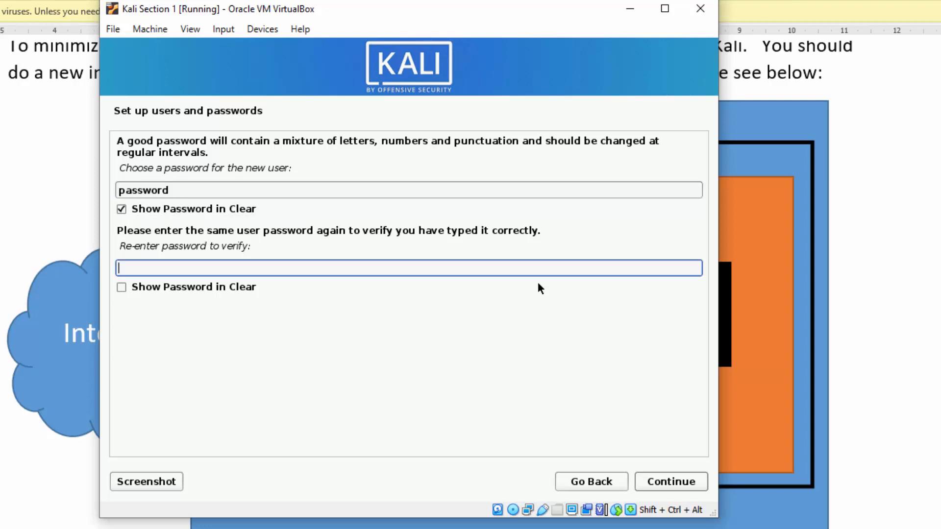
pyautogui.write('password')
pyautogui.press('Tab')
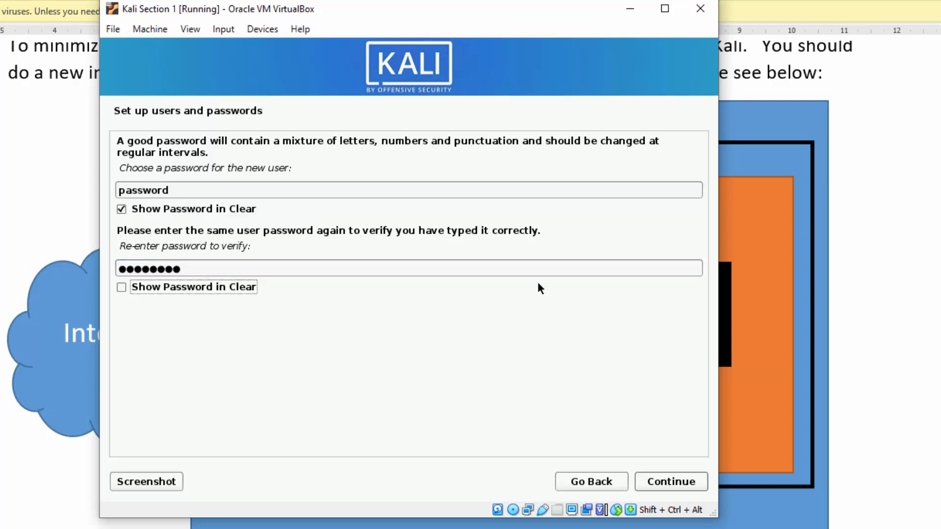
pyautogui.press('space')
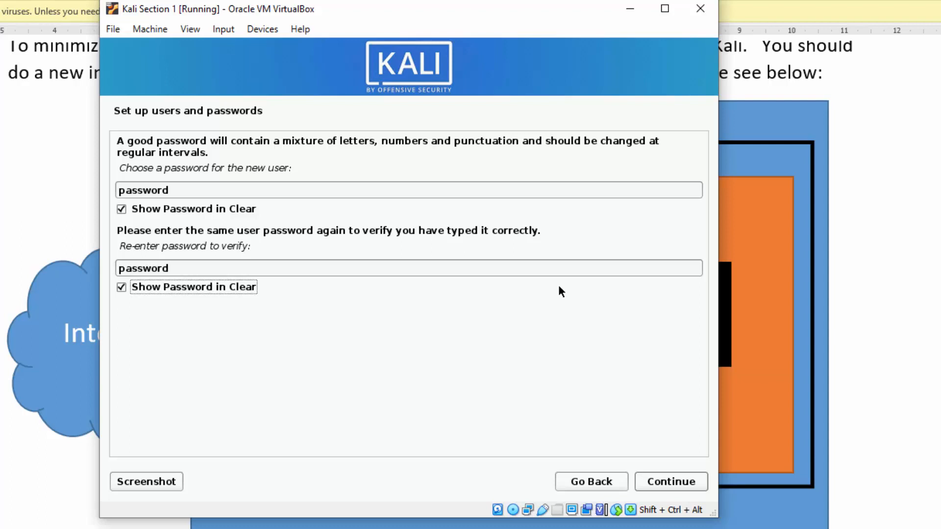
pyautogui.click(680, 484)
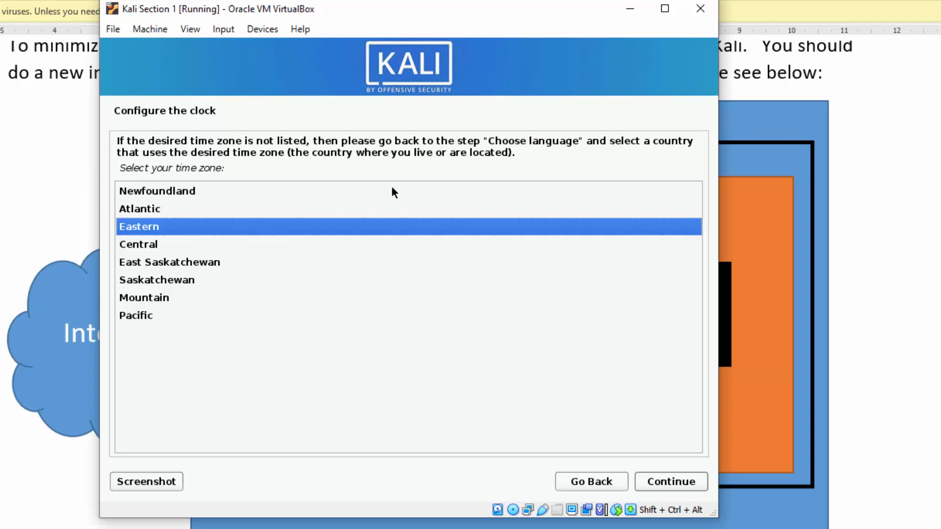
# Set the clock's time zone to Central.
pyautogui.click(177, 248)
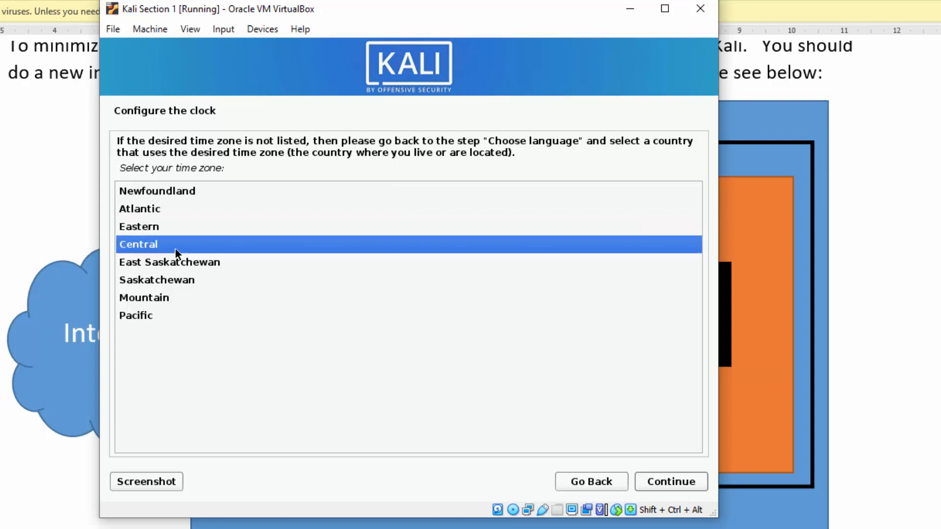
pyautogui.click(673, 486)
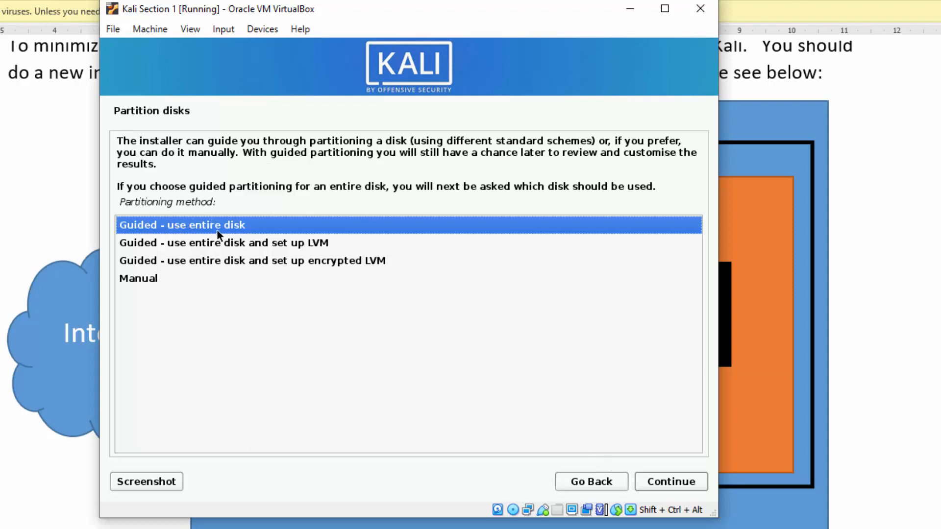
# Guided-partition the whole 21.5 GB VBOX HARDDISK (sda) with all files in one partition.
pyautogui.click(665, 485)
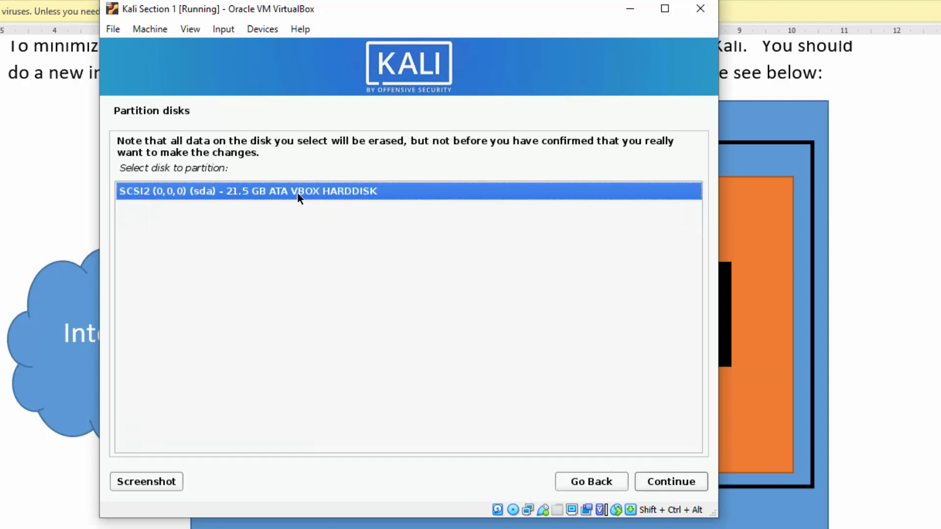
pyautogui.click(658, 485)
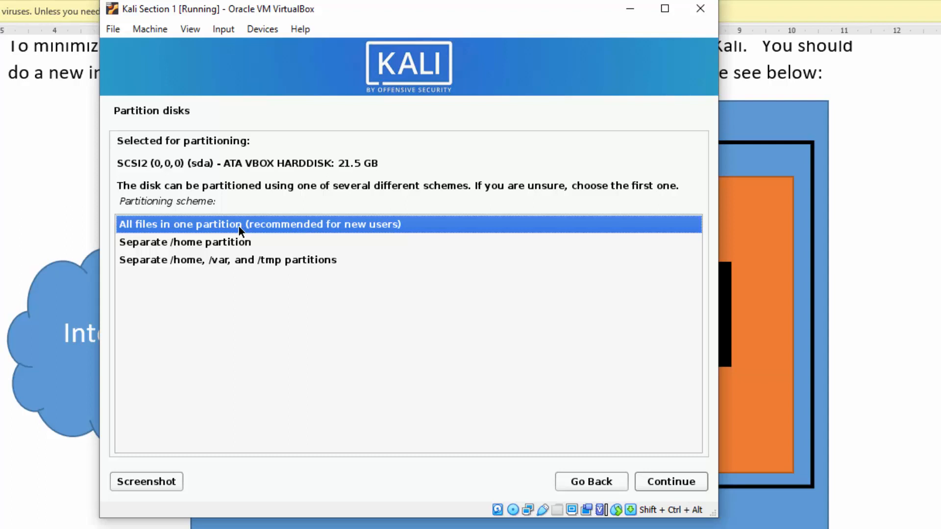
pyautogui.click(685, 482)
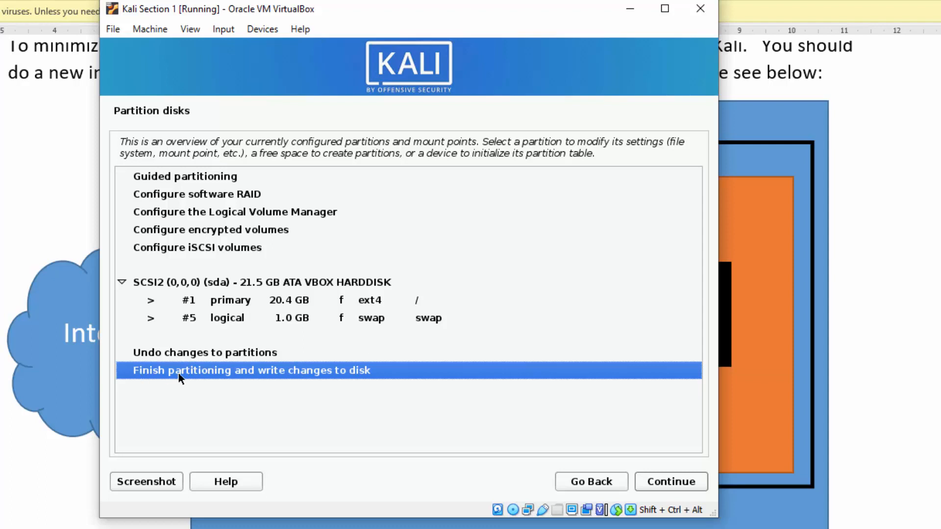
# Finish partitioning and choose Yes to write the ext4 and swap partitions.
pyautogui.click(674, 488)
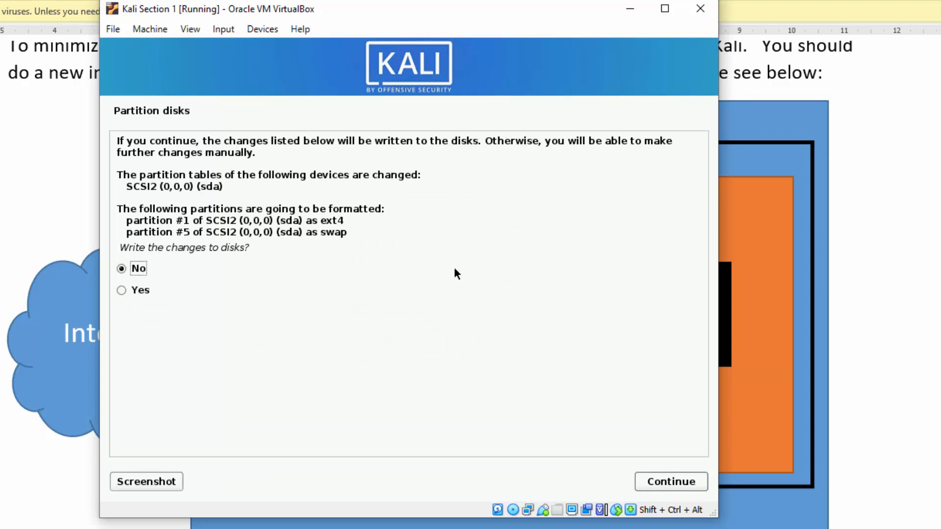
pyautogui.click(145, 291)
# Confirm writing the partitions and let the Kali base system install.
pyautogui.click(675, 486)
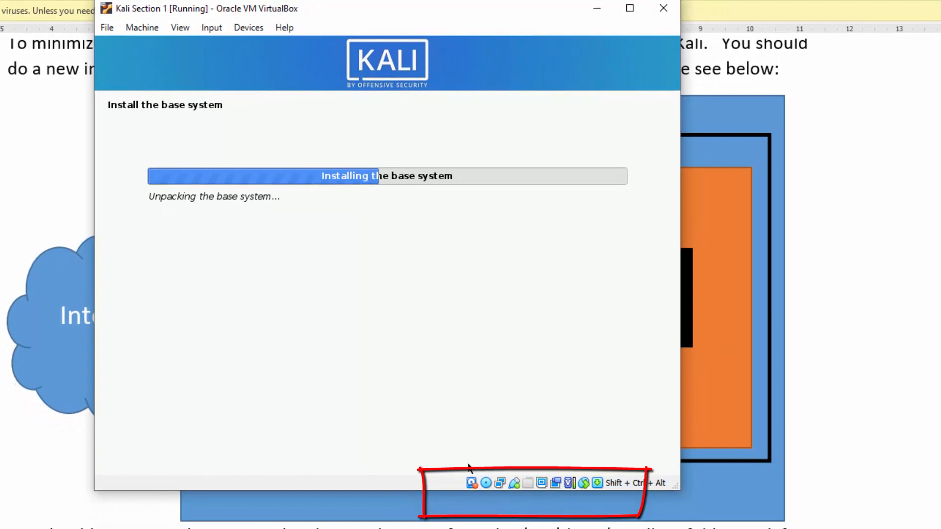
pyautogui.moveTo(468, 484)
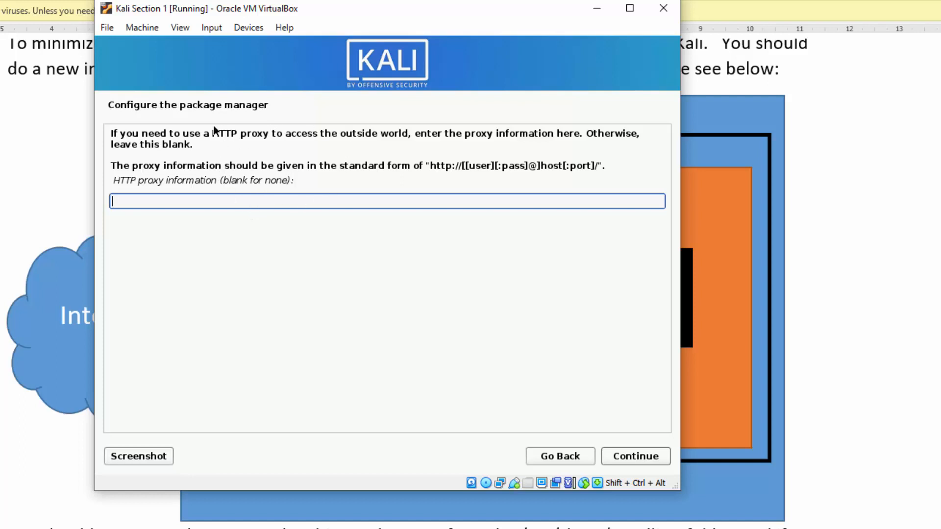
# Leave the HTTP proxy blank and continue to apt configuration.
pyautogui.click(663, 458)
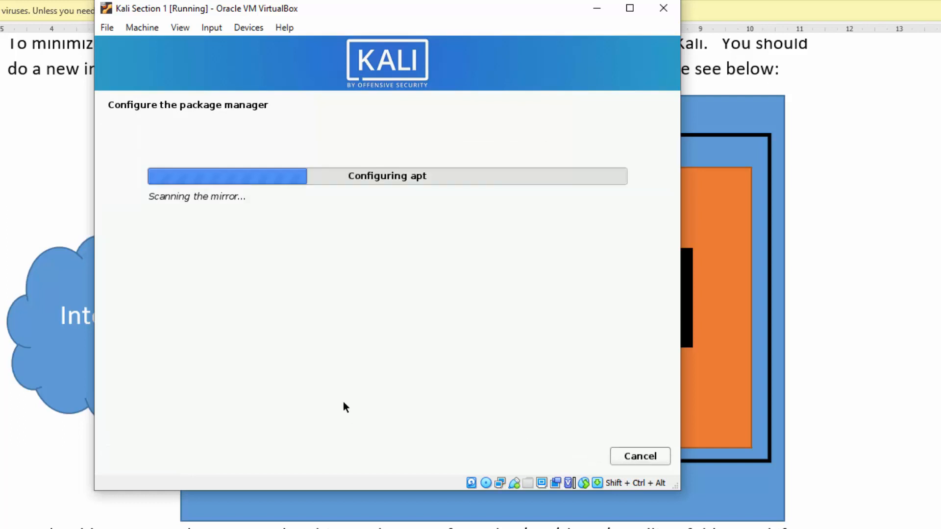
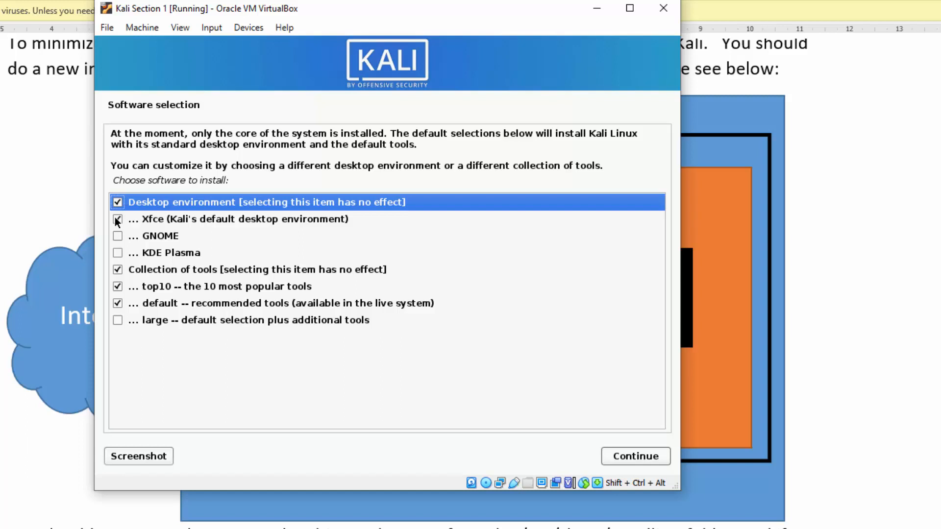
# Add the 'large' tool collection to the Xfce, top10 and default selections.
pyautogui.click(118, 321)
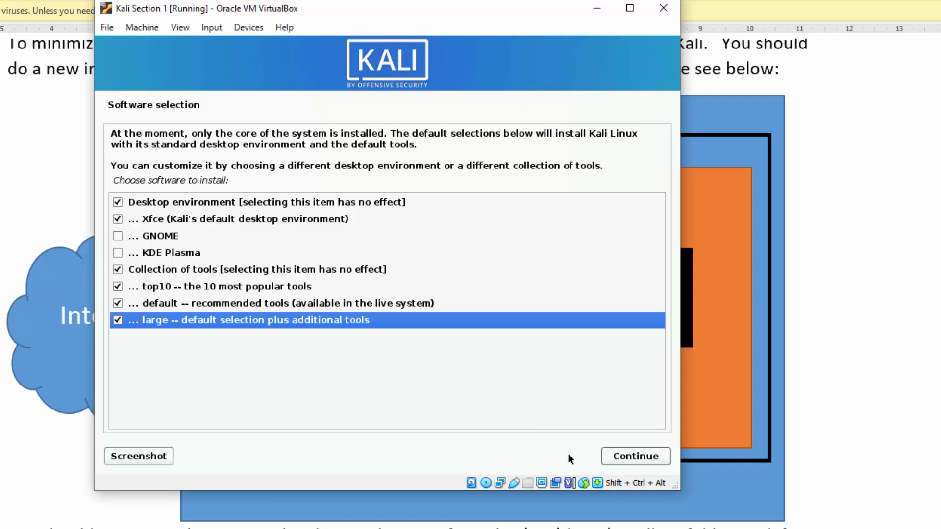
pyautogui.click(640, 431)
pyautogui.hotkey('alt', 'Tab')
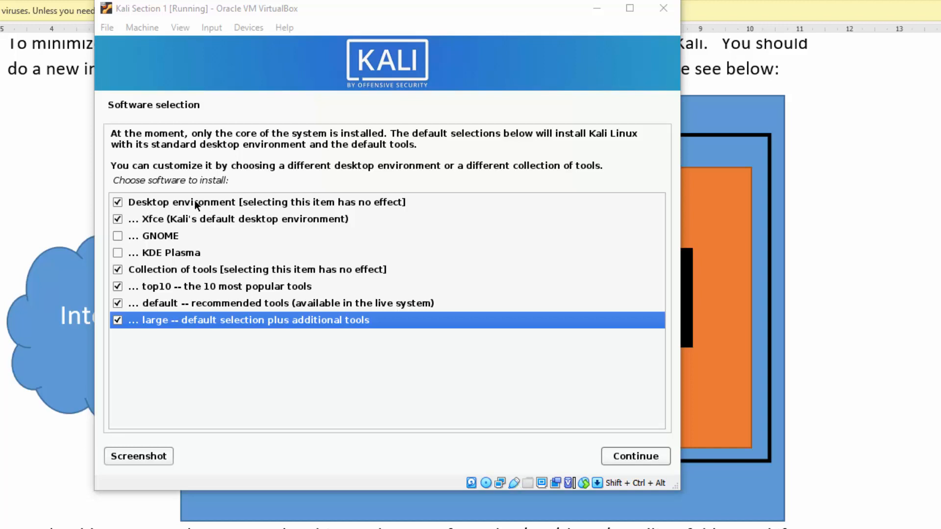
pyautogui.click(120, 200)
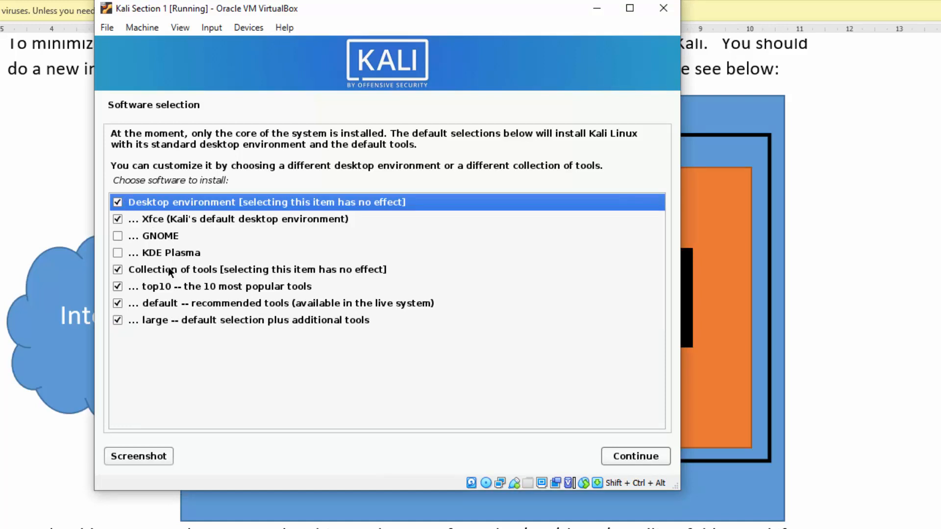
pyautogui.click(119, 269)
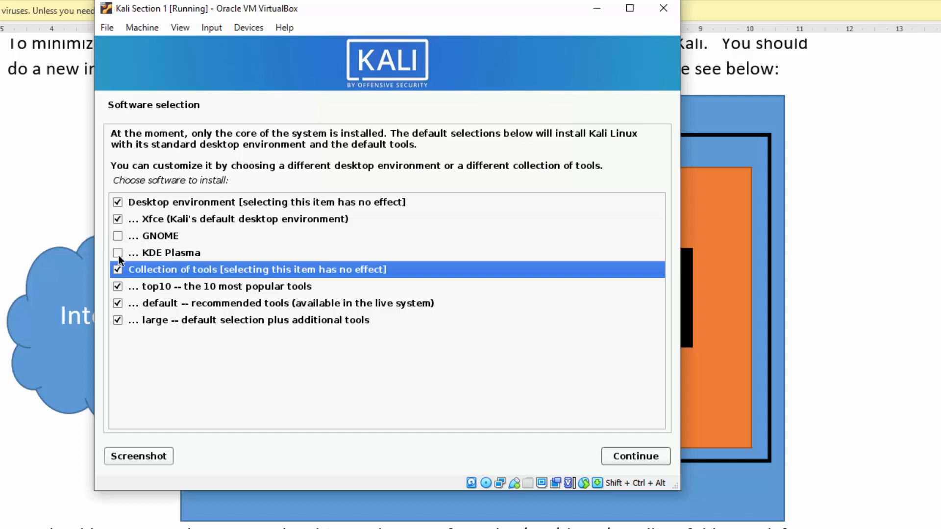
pyautogui.click(164, 218)
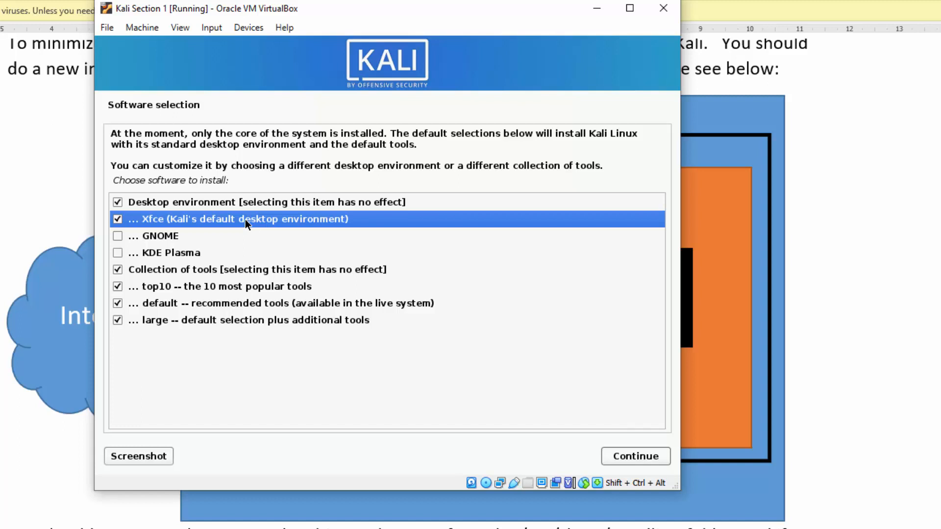
pyautogui.click(163, 234)
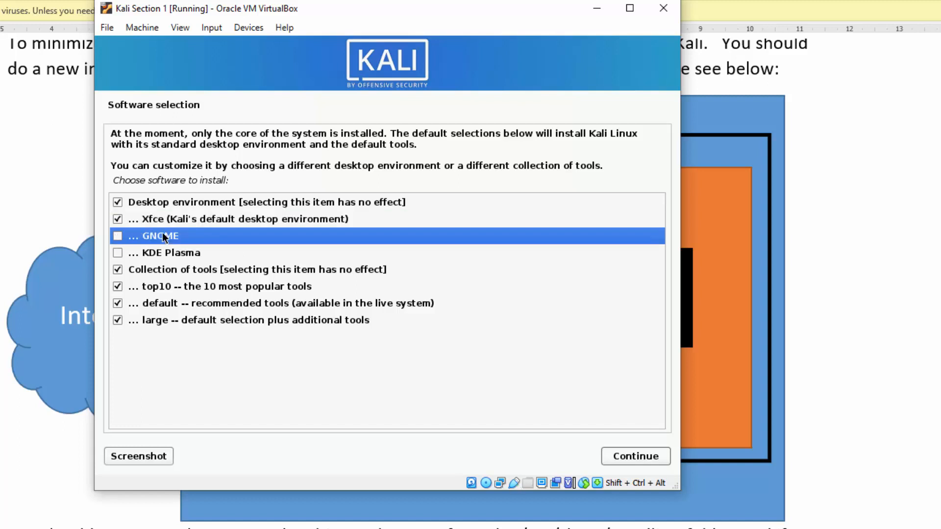
pyautogui.click(170, 253)
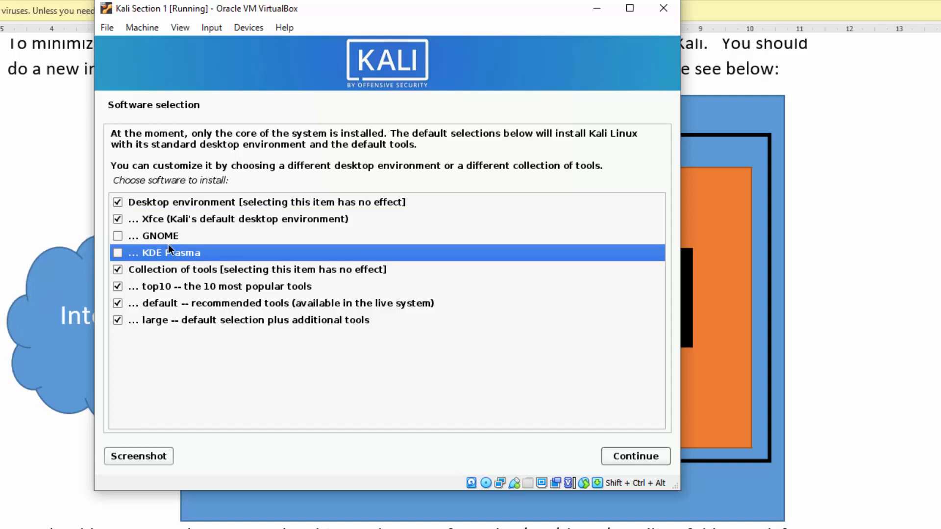
pyautogui.click(167, 236)
pyautogui.click(167, 252)
pyautogui.click(167, 237)
pyautogui.click(166, 249)
pyautogui.click(165, 219)
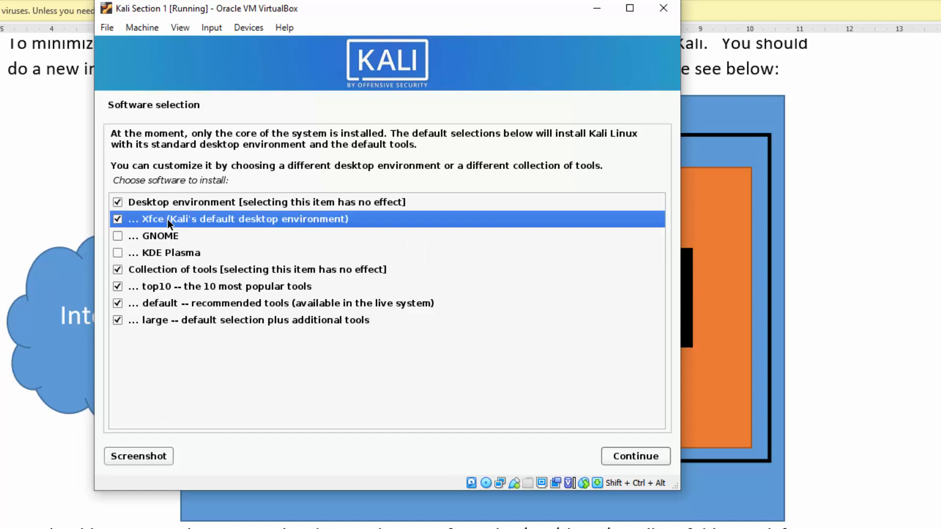
pyautogui.click(147, 268)
pyautogui.click(164, 287)
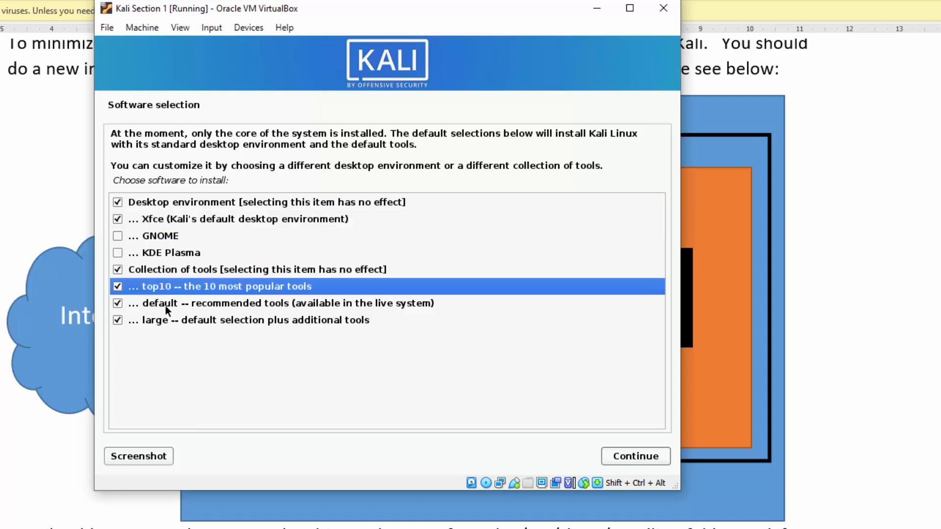
pyautogui.click(165, 304)
pyautogui.click(166, 321)
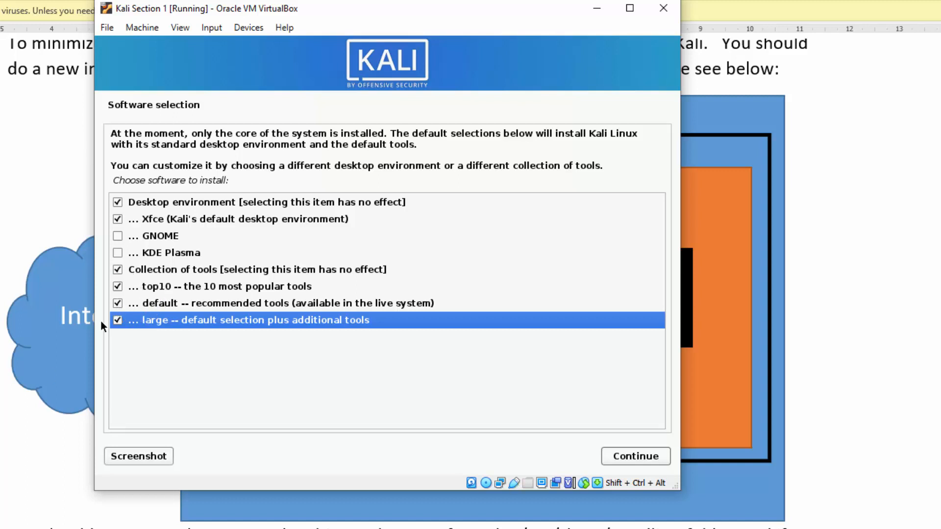
pyautogui.press('super')
# Launch Snipping Tool with a 'snip' search and snip the full VirtualBox installer window.
pyautogui.write('snip')
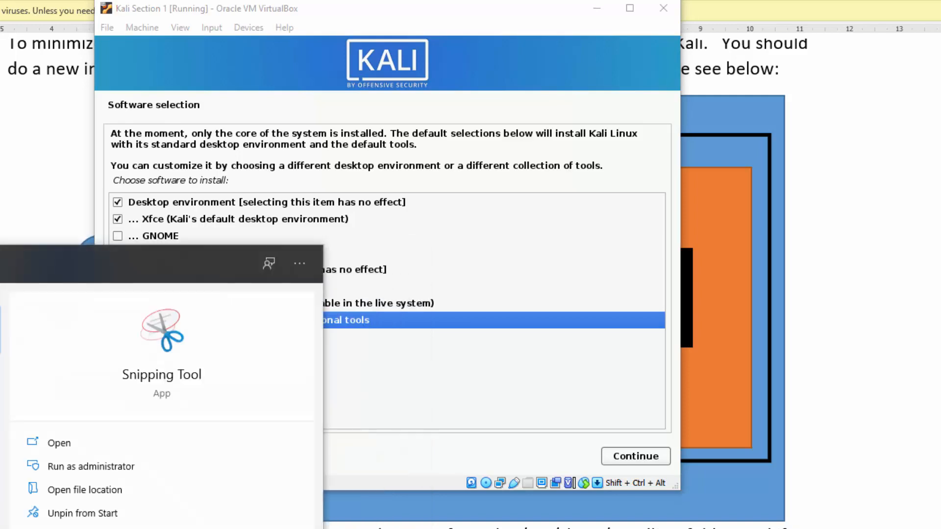
pyautogui.press('Return')
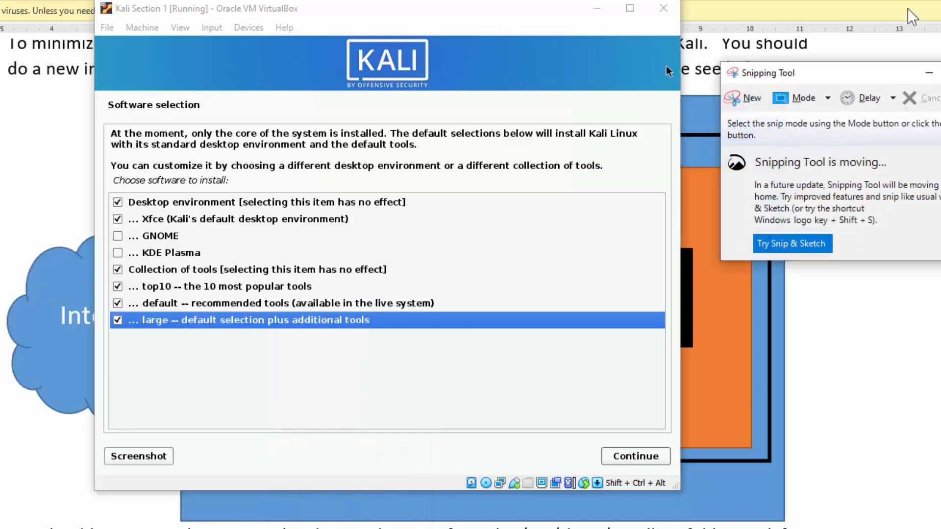
pyautogui.click(754, 98)
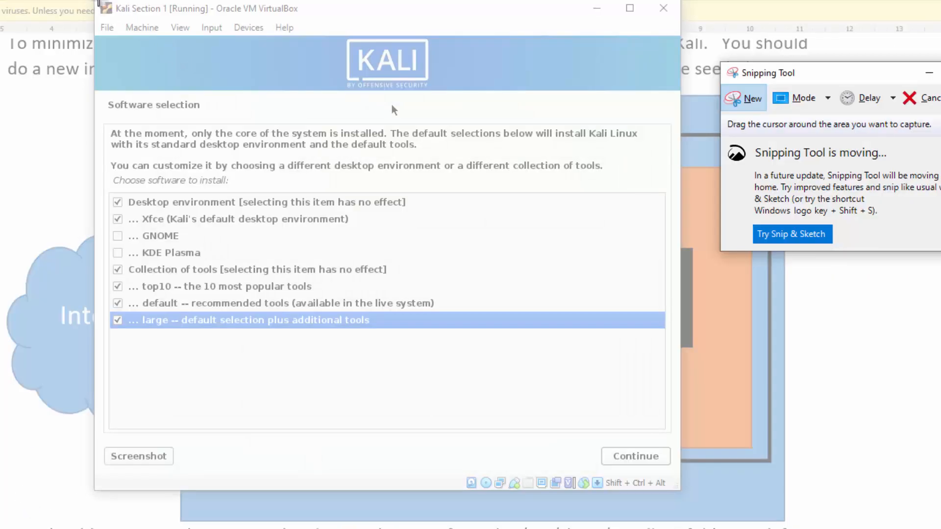
pyautogui.moveTo(93, 2); pyautogui.dragTo(684, 495)
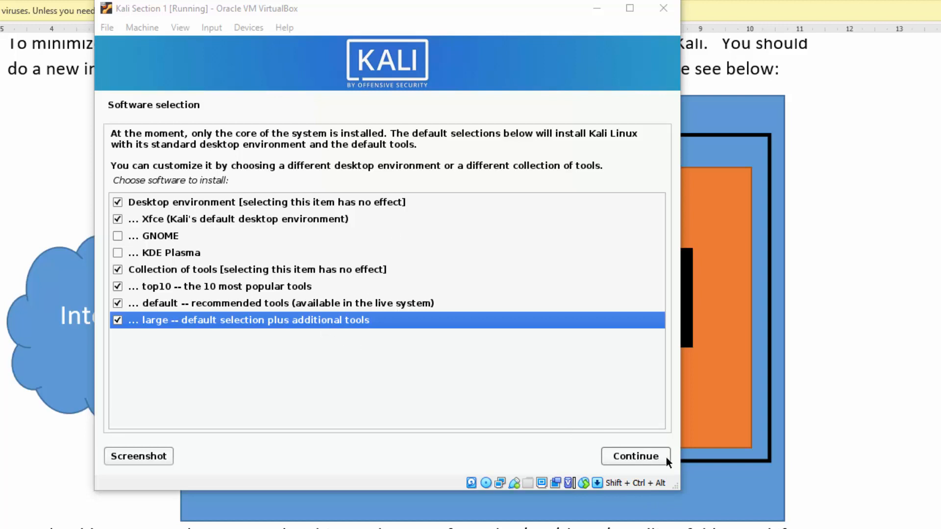
# Continue past software selection so the 2420 packages start installing.
pyautogui.click(651, 454)
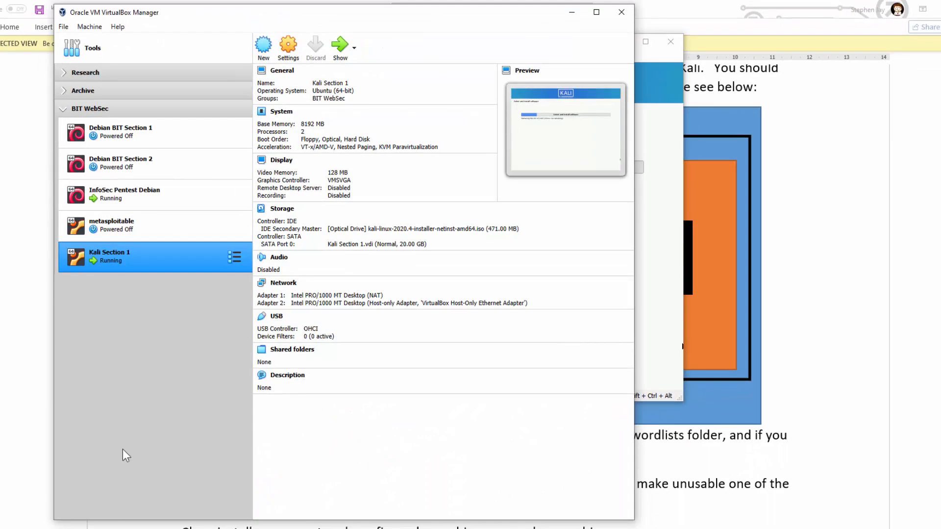
# Start removing metasploitable twice, cancelling both times so the machine stays listed.
pyautogui.click(133, 227)
pyautogui.rightClick(133, 226)
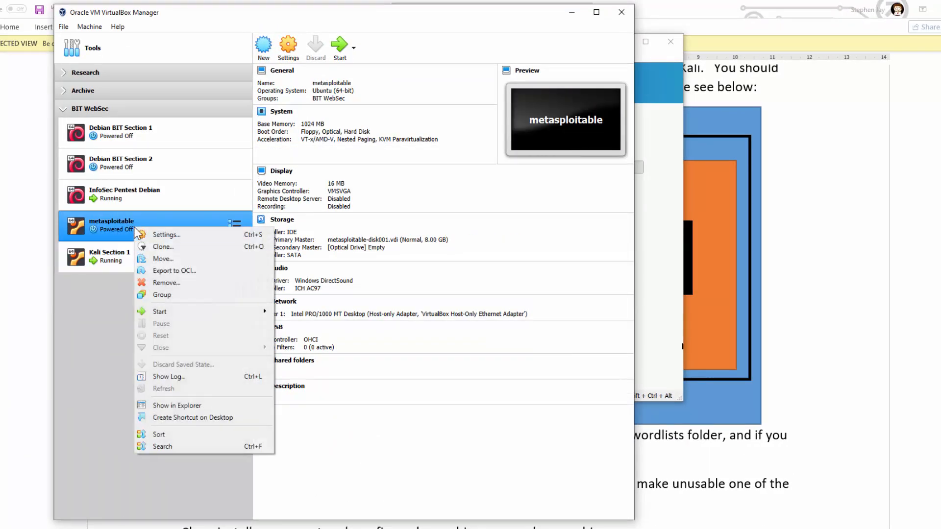
pyautogui.click(178, 283)
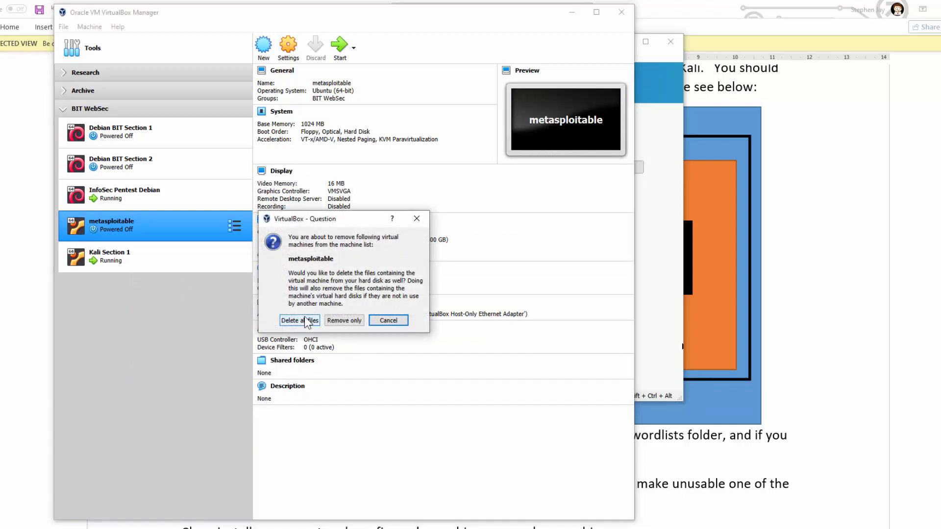
pyautogui.click(392, 322)
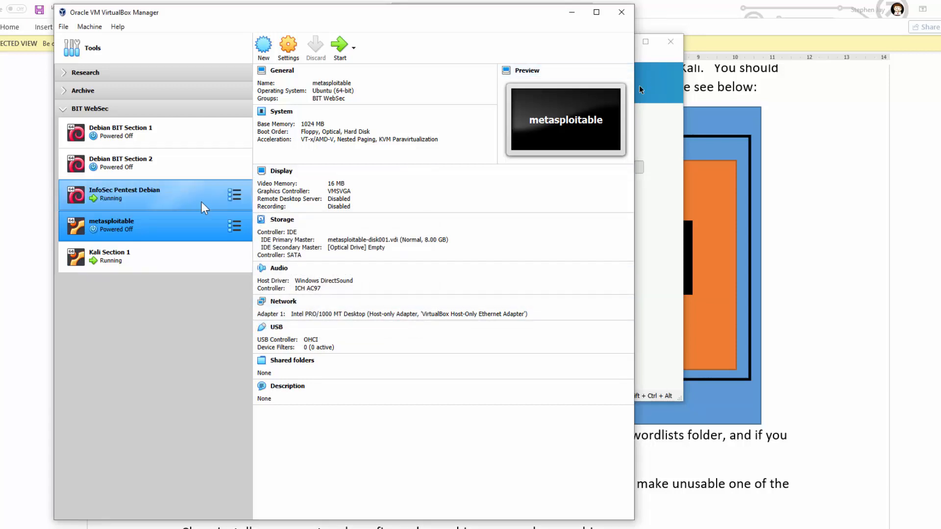
pyautogui.rightClick(154, 226)
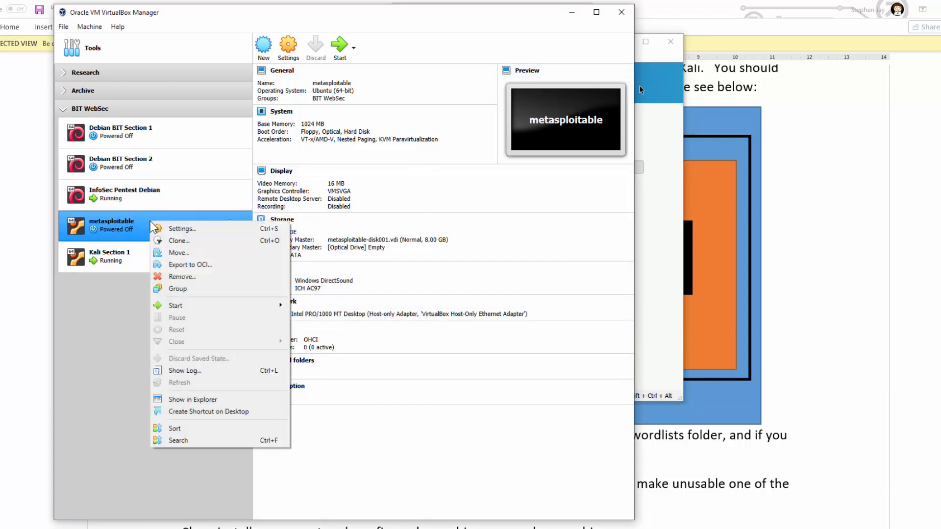
pyautogui.click(111, 230)
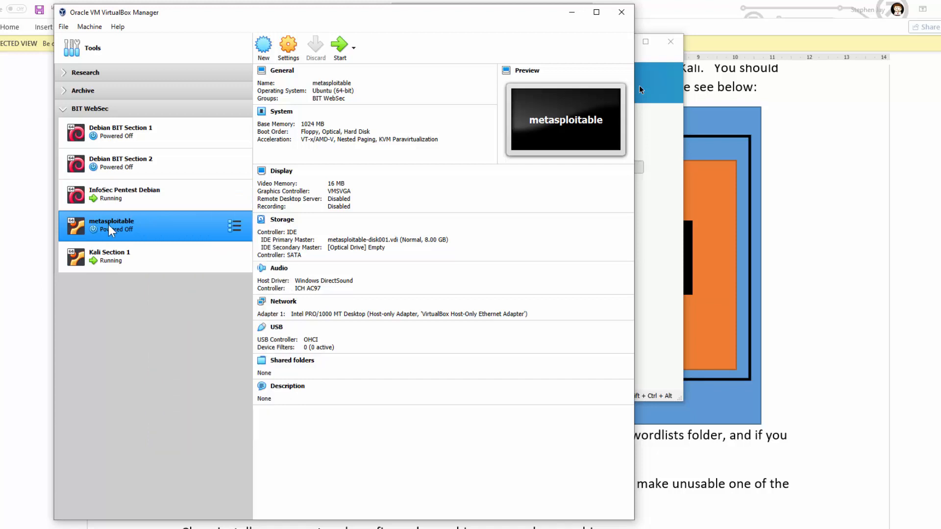
pyautogui.rightClick(109, 226)
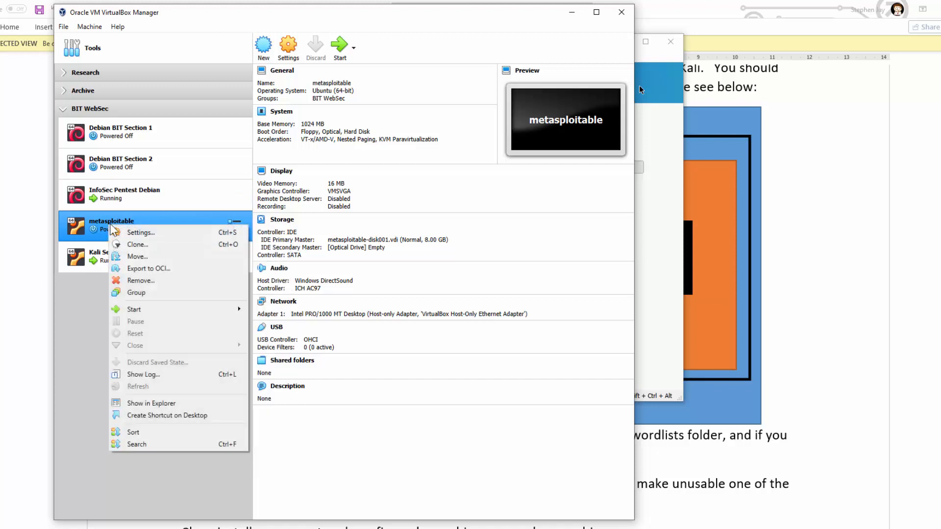
pyautogui.click(147, 281)
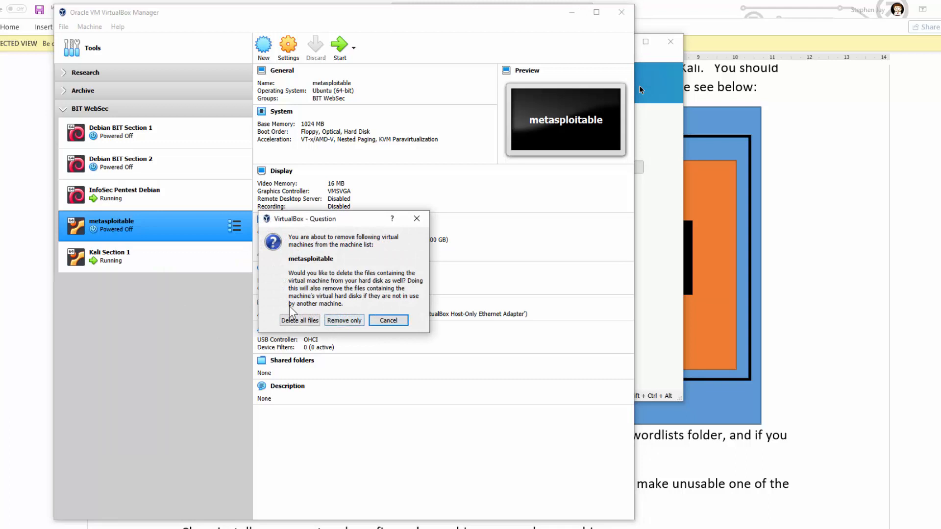
pyautogui.click(398, 322)
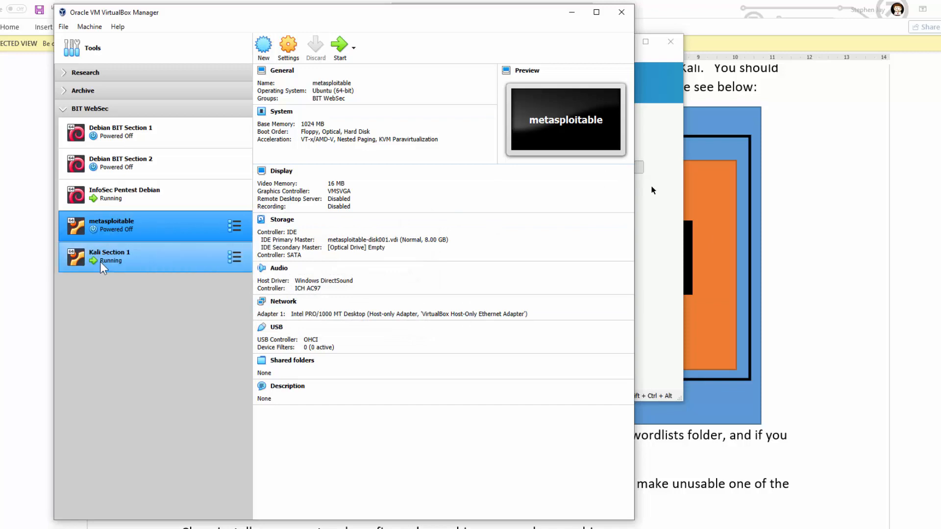
# Minimize VirtualBox Manager to bring the Kali installer back into view.
pyautogui.click(570, 13)
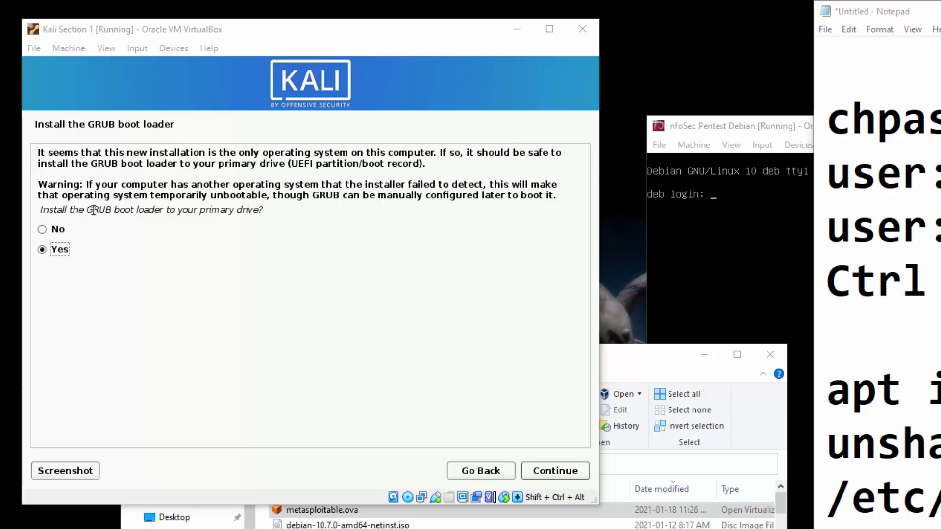
# Confirm installing GRUB and choose /dev/sda as the boot loader device.
pyautogui.moveTo(86, 210); pyautogui.dragTo(160, 213)
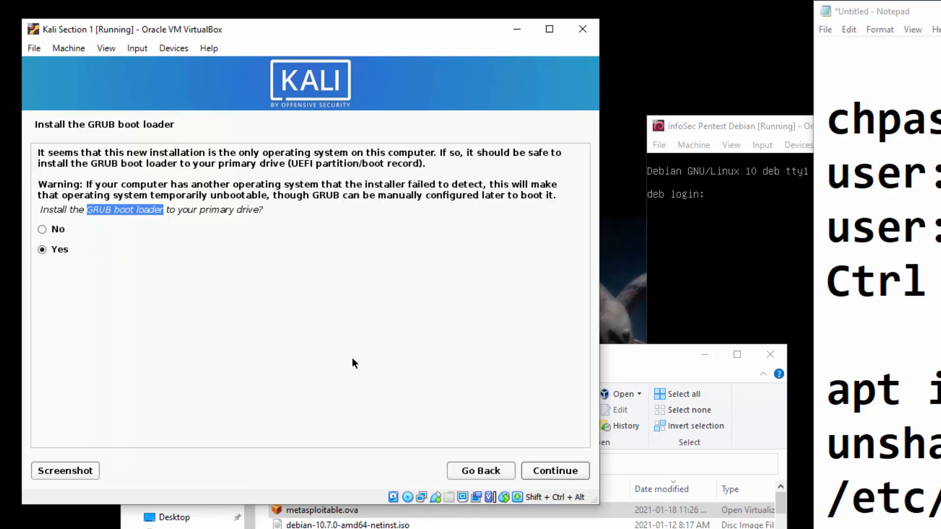
pyautogui.click(553, 470)
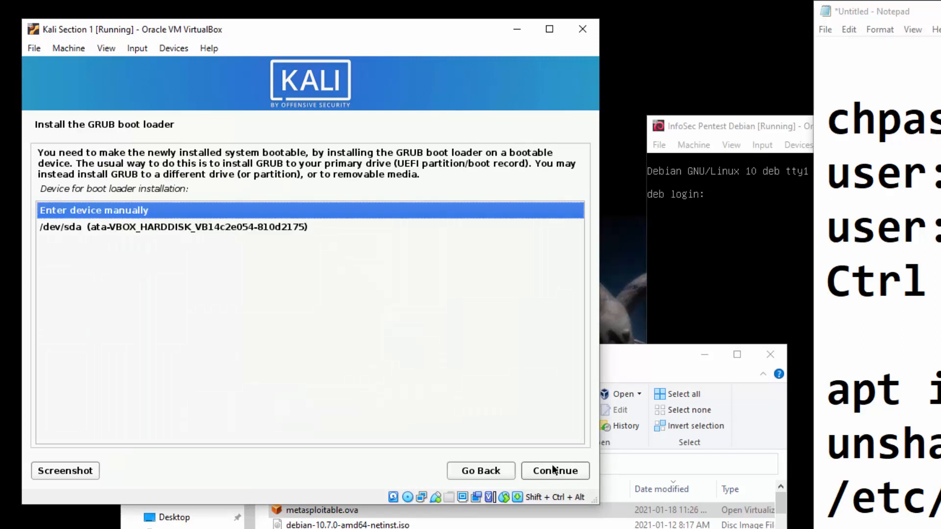
pyautogui.click(253, 227)
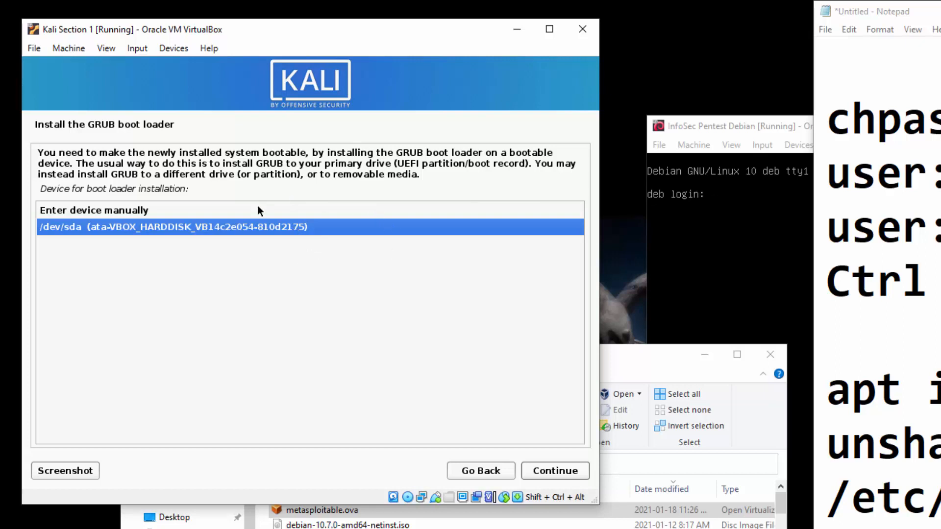
pyautogui.click(113, 210)
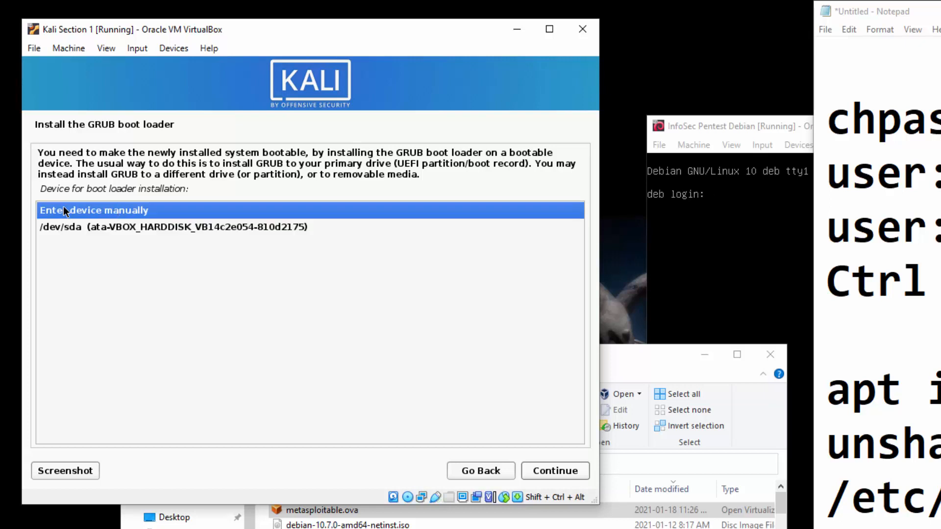
pyautogui.click(92, 228)
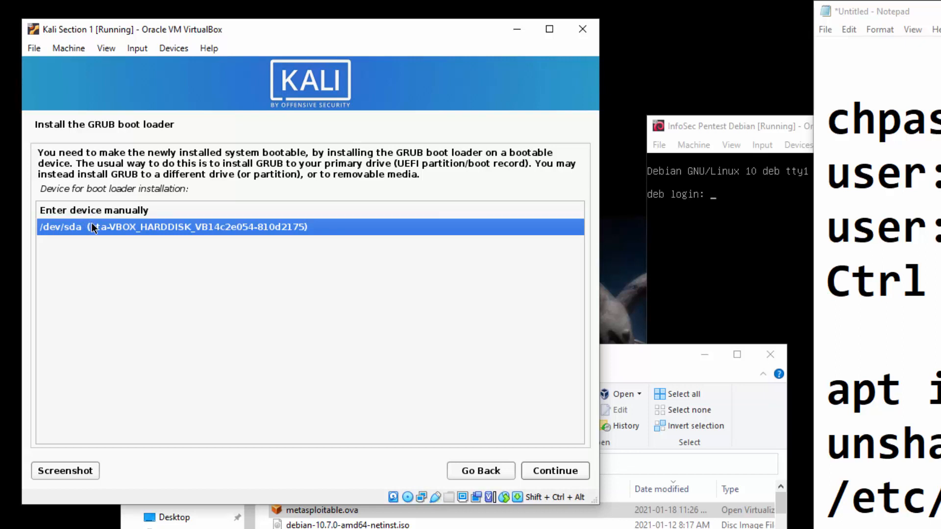
pyautogui.click(549, 471)
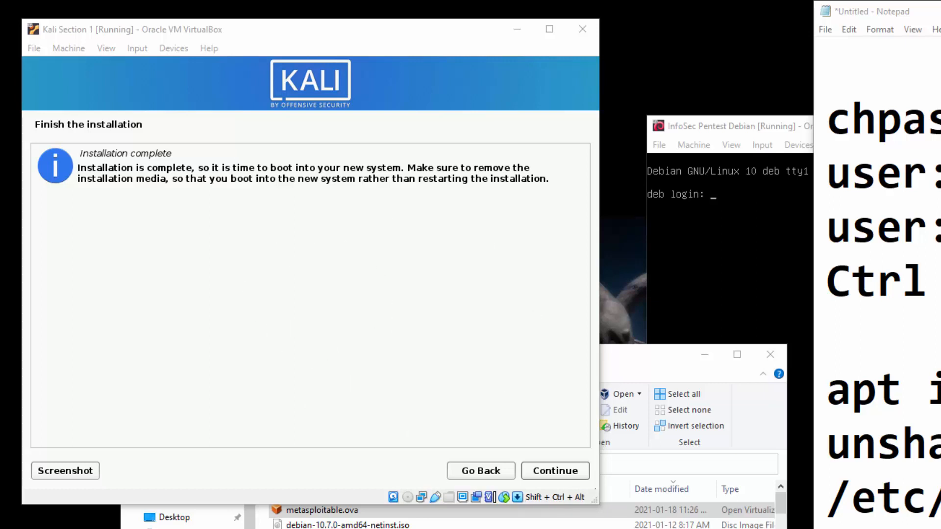
# Reboot into the installed Kali and enter the username and password at login.
pyautogui.click(566, 471)
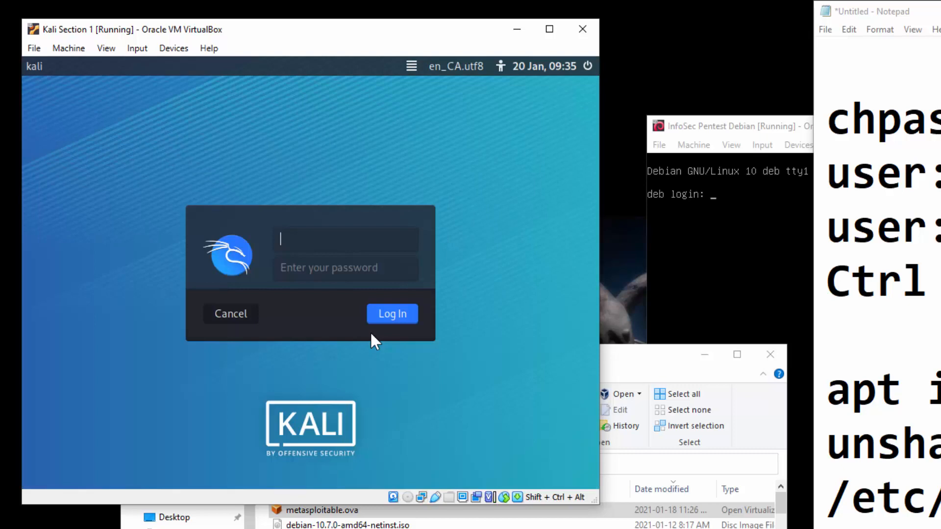
pyautogui.write('sjay')
pyautogui.press('Tab')
pyautogui.write('•••••')
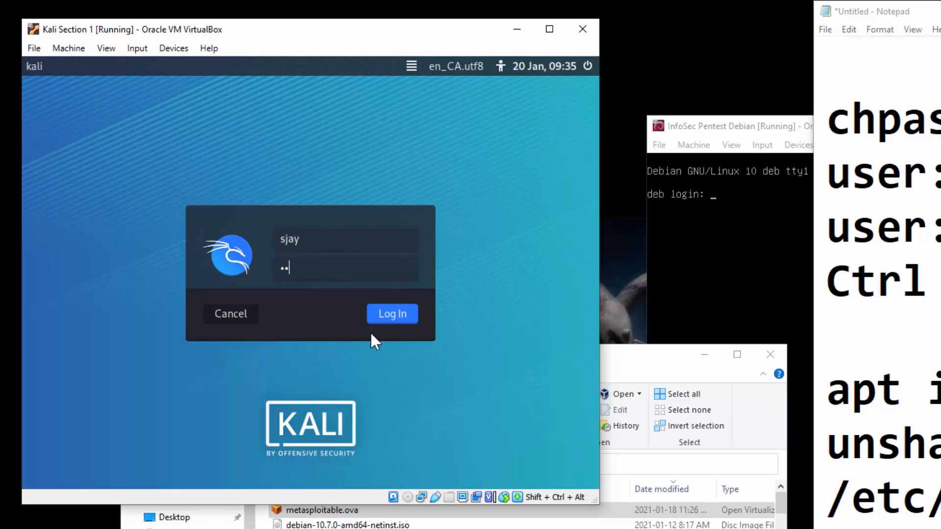
pyautogui.write('•••')
# Log in to the Xfce desktop and confirm Wired connection 1 is active.
pyautogui.click(397, 315)
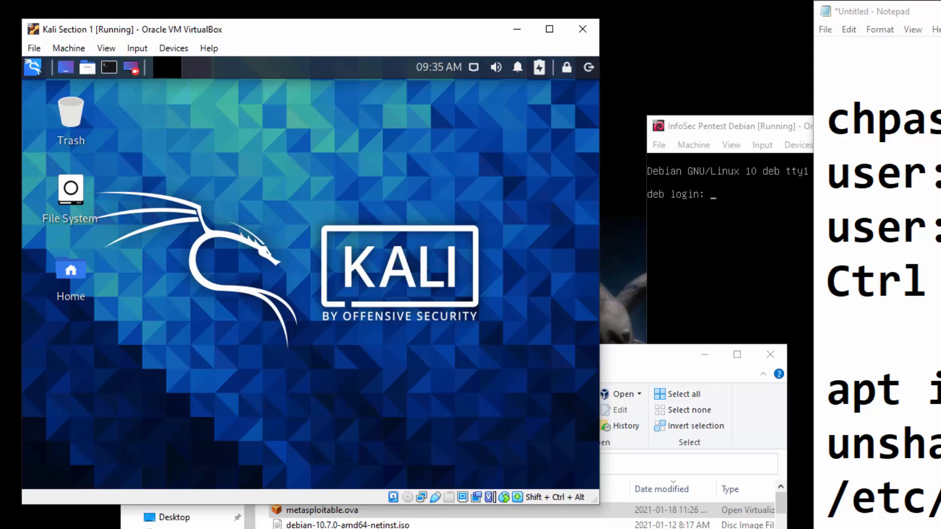
pyautogui.click(475, 68)
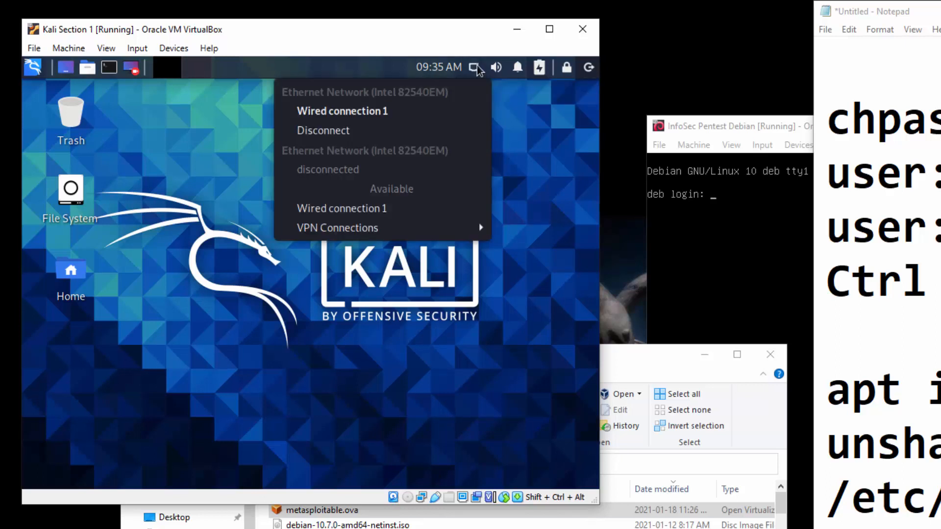
pyautogui.click(474, 68)
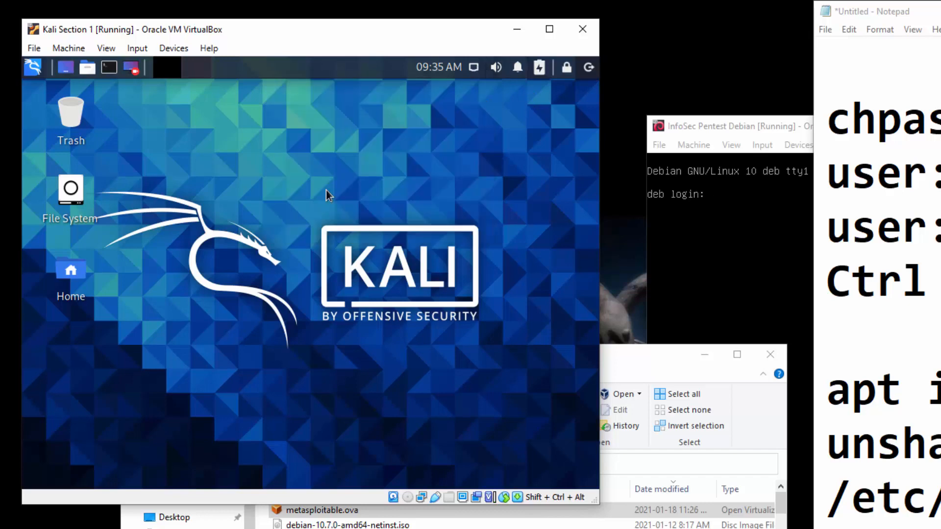
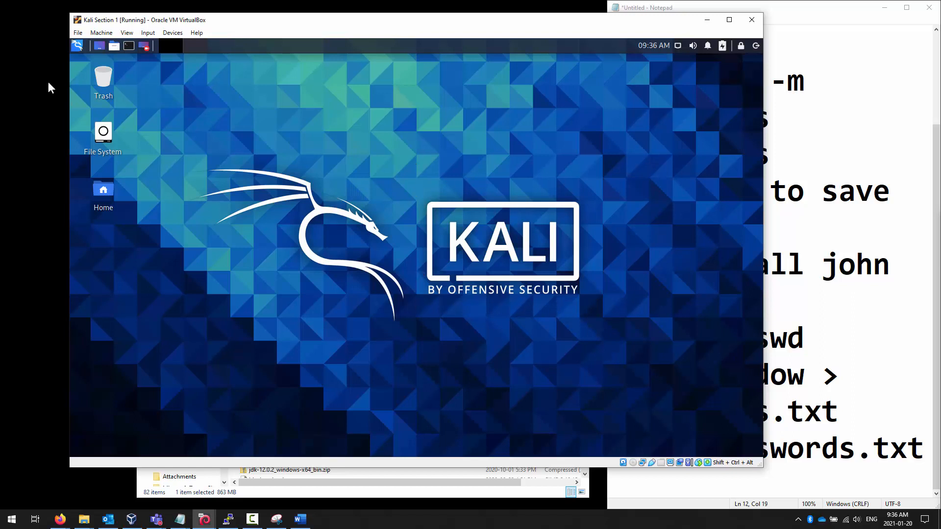
# Open a terminal from Kali's top panel, enlarge its font, and resize the window wider and taller.
pyautogui.click(130, 46)
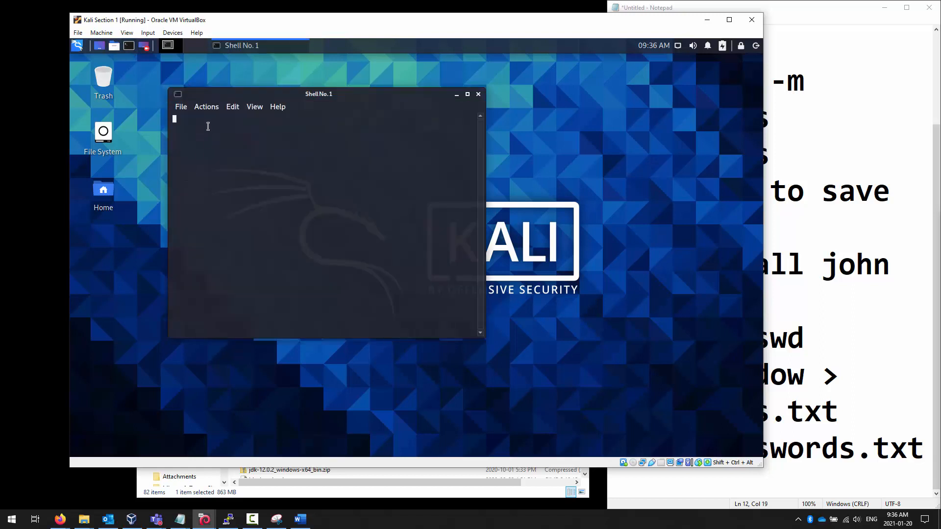
pyautogui.tripleClick(198, 118)
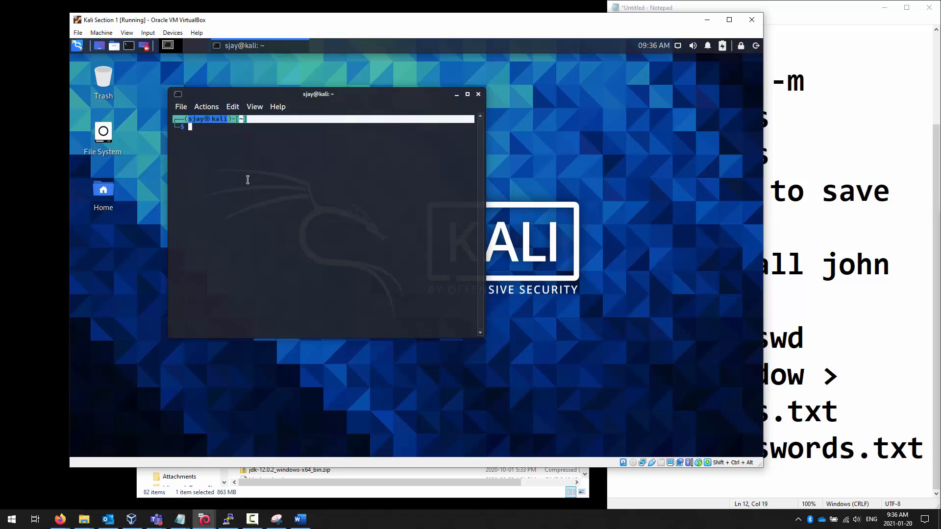
pyautogui.hotkey('ctrl', '+')
pyautogui.hotkey('ctrl', '+')
pyautogui.hotkey('ctrl', '+')
pyautogui.hotkey('ctrl', '+')
pyautogui.hotkey('ctrl', '+')
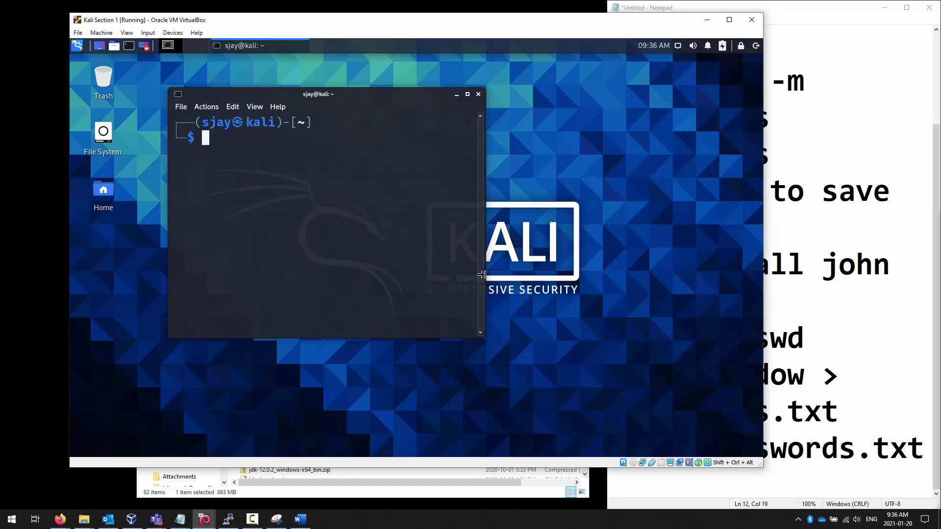
pyautogui.moveTo(482, 274); pyautogui.dragTo(709, 287)
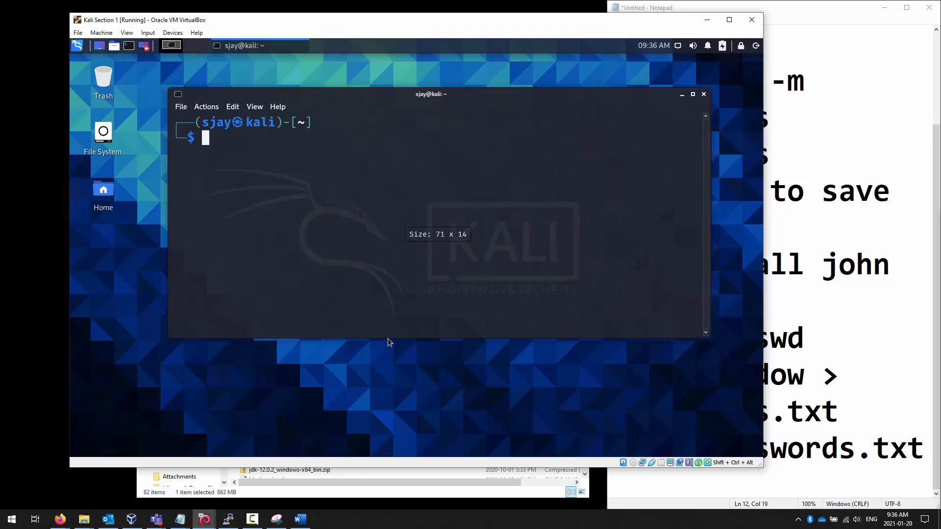
pyautogui.moveTo(387, 338); pyautogui.dragTo(388, 392)
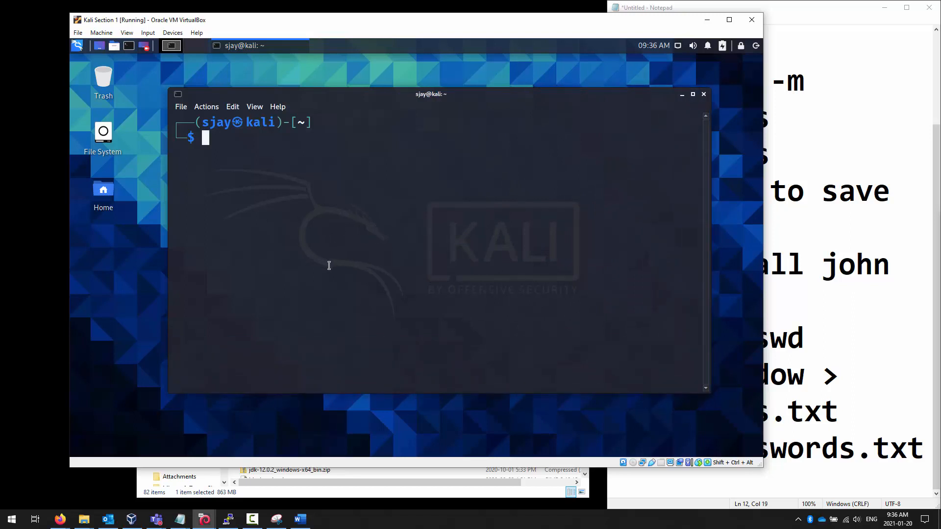
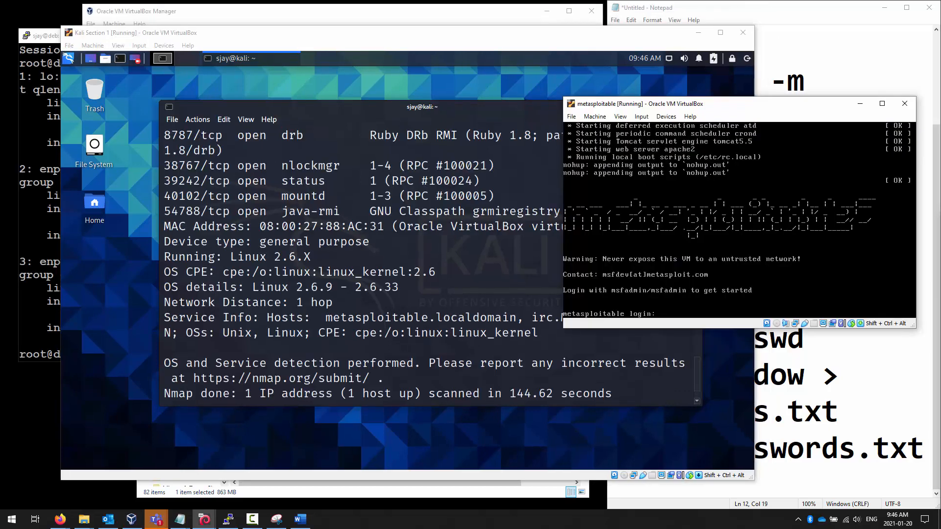
# Shut down the Kali Section 1 VM from its desktop logout menu, keeping its window open.
pyautogui.click(442, 84)
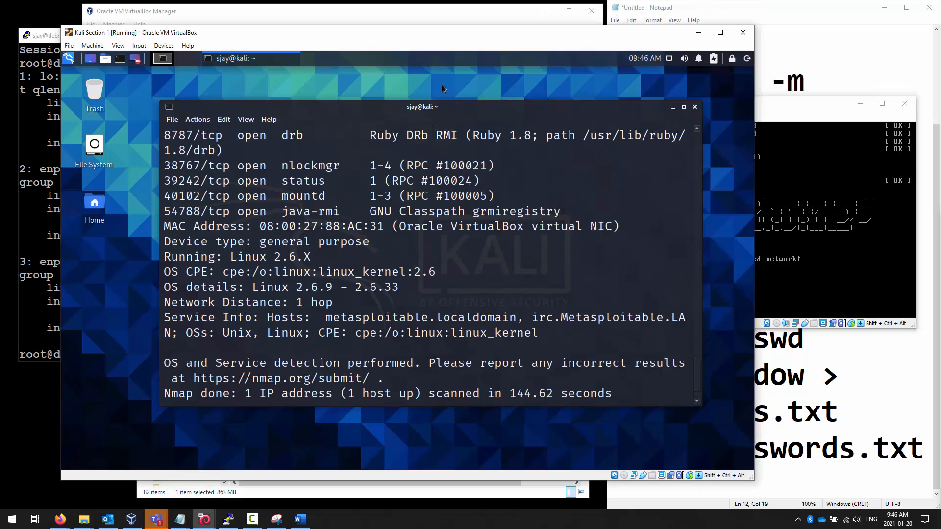
pyautogui.click(741, 38)
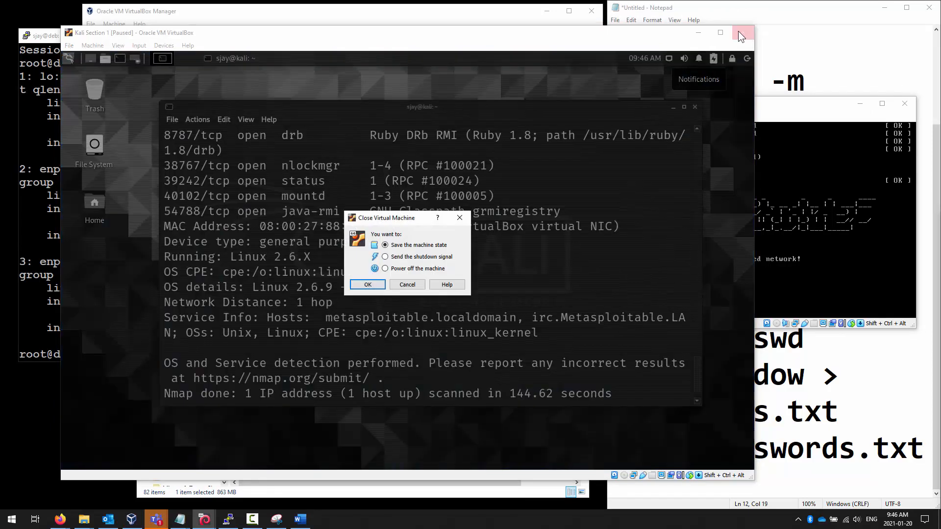
pyautogui.click(406, 286)
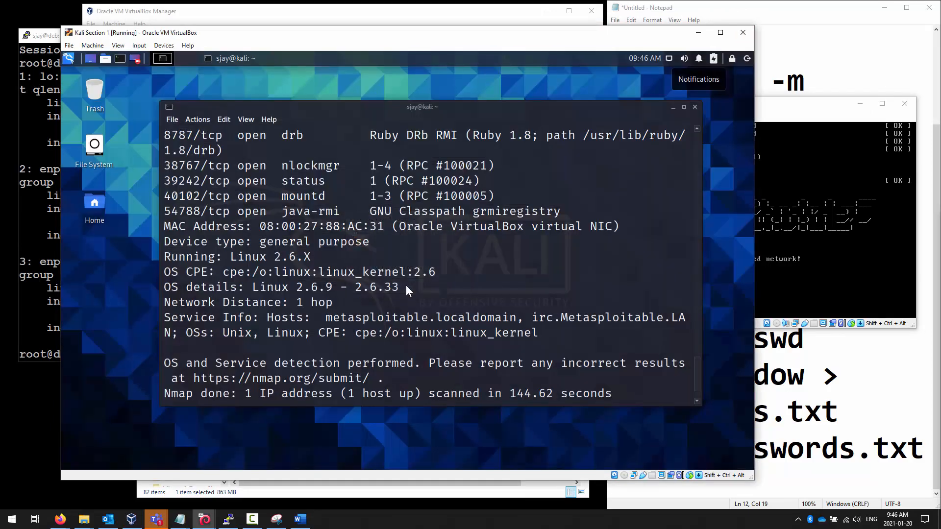
pyautogui.click(747, 59)
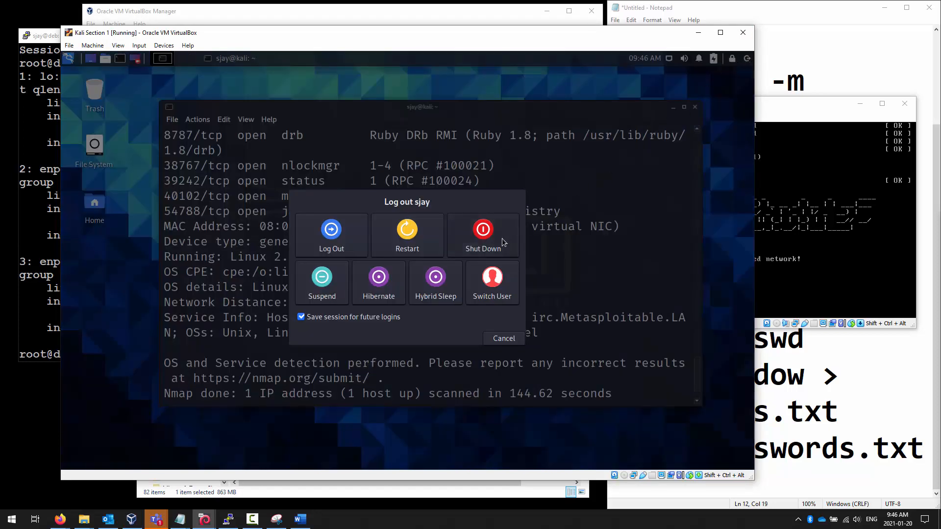
pyautogui.press('Escape')
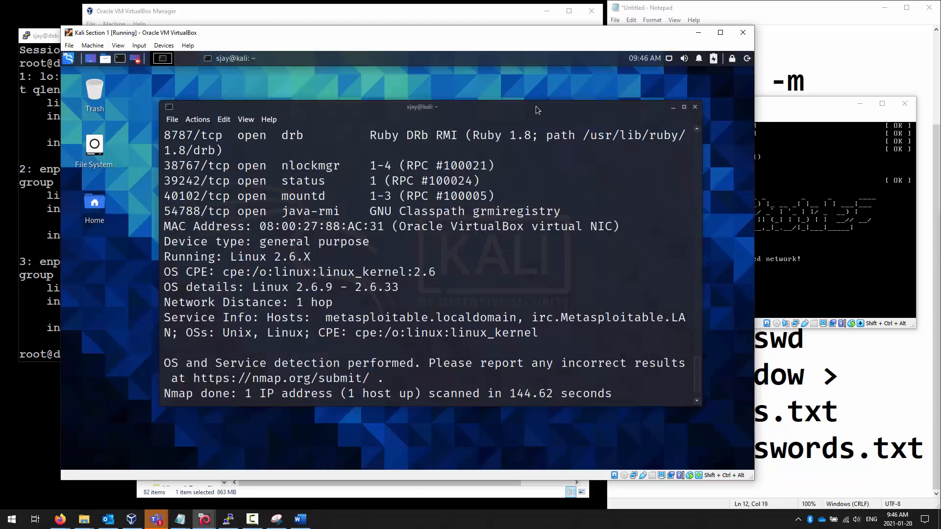
pyautogui.click(747, 59)
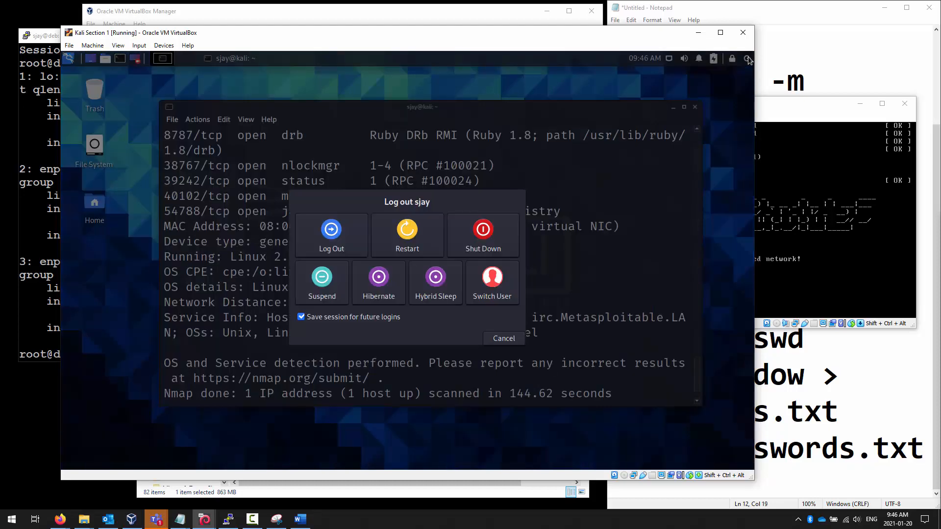
pyautogui.click(485, 231)
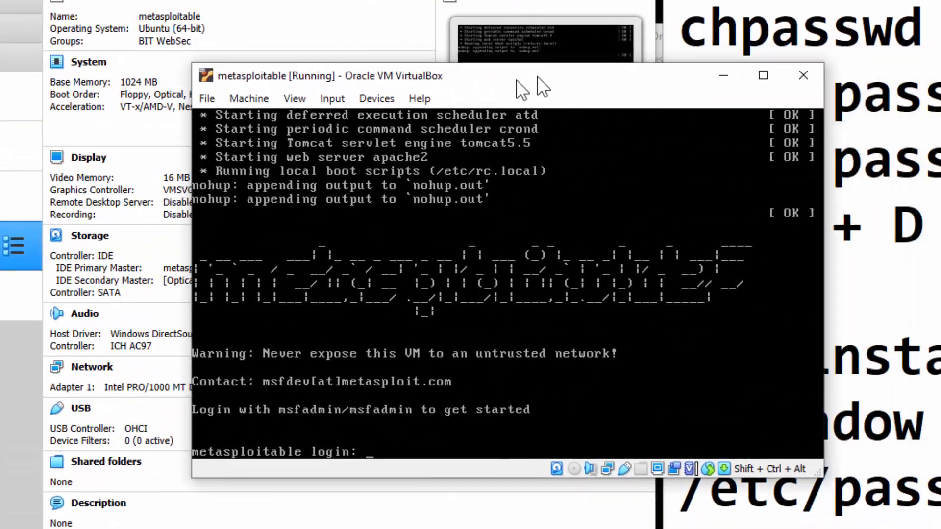
# Reposition the metasploitable window and browse its Input and Machine menus without choosing anything.
pyautogui.moveTo(537, 75); pyautogui.dragTo(477, 86)
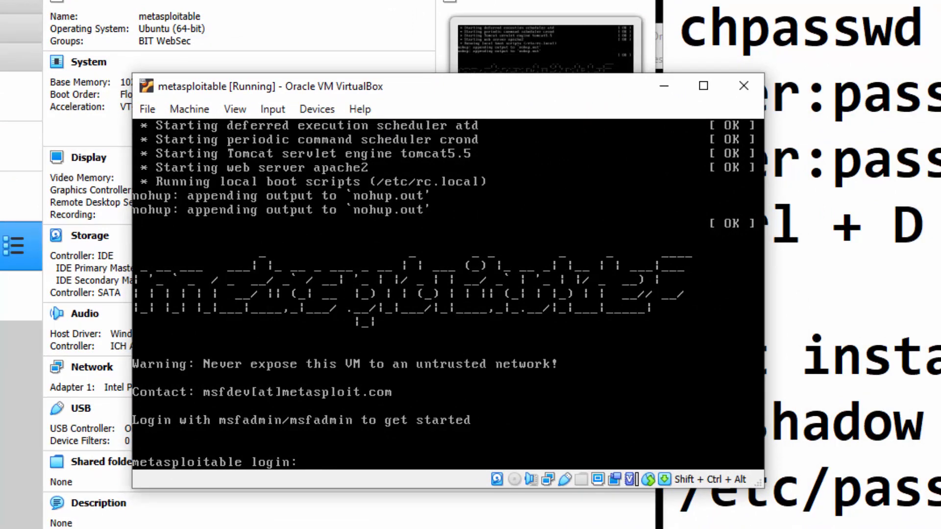
pyautogui.click(259, 110)
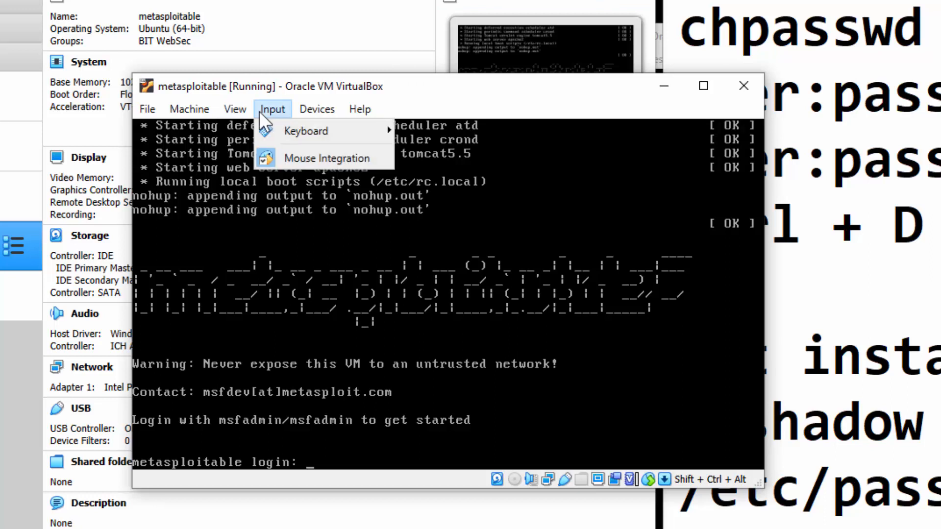
pyautogui.click(192, 109)
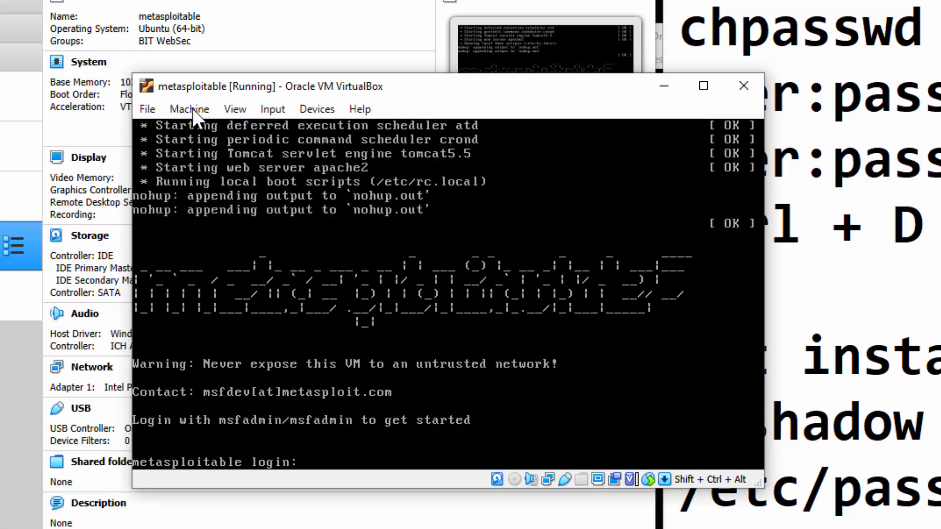
pyautogui.click(192, 108)
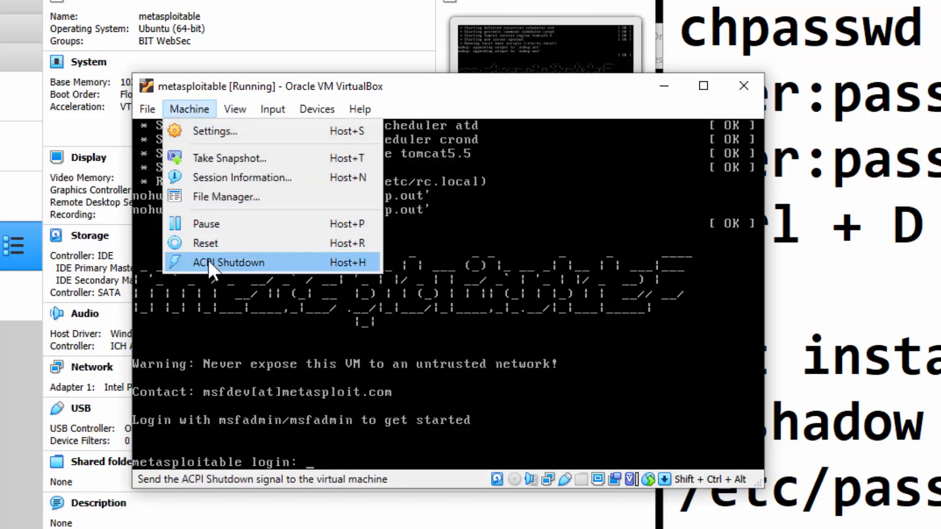
pyautogui.click(518, 101)
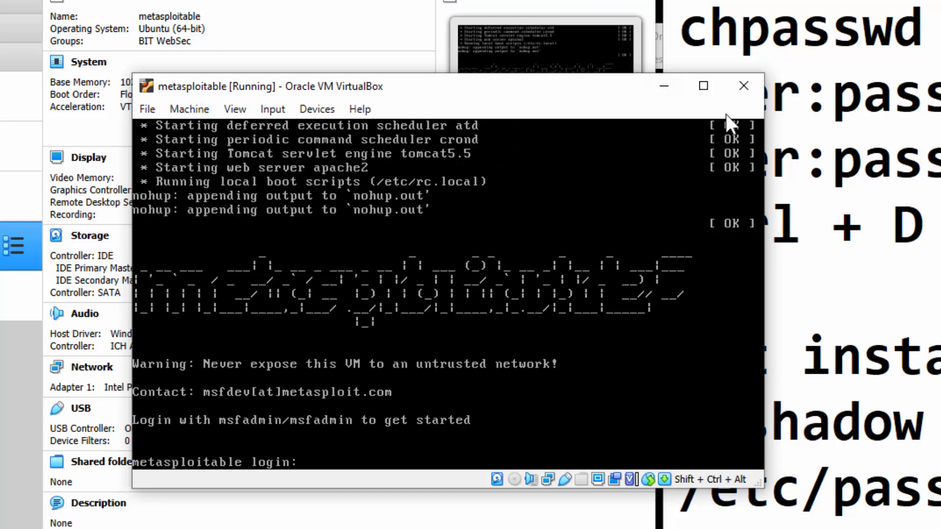
# Cancel closing metasploitable, then send it an ACPI Shutdown from the Machine menu.
pyautogui.click(758, 83)
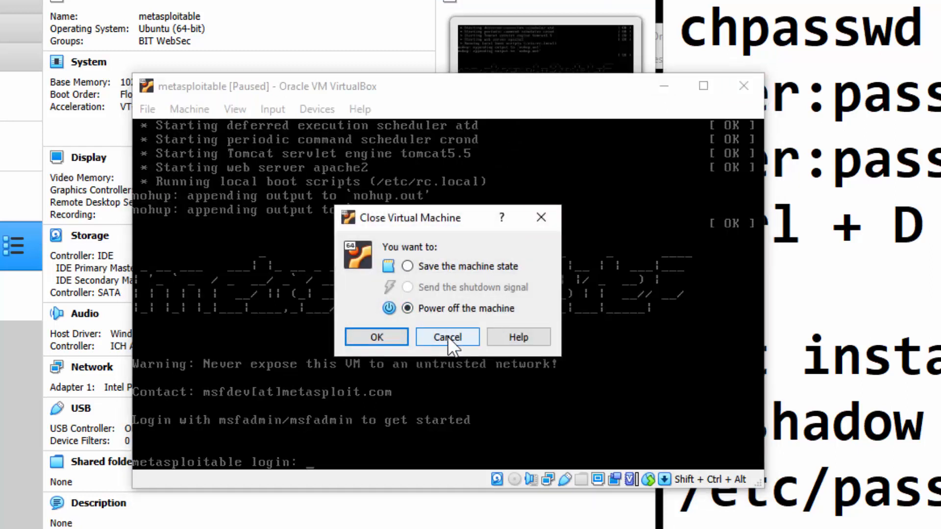
pyautogui.click(448, 336)
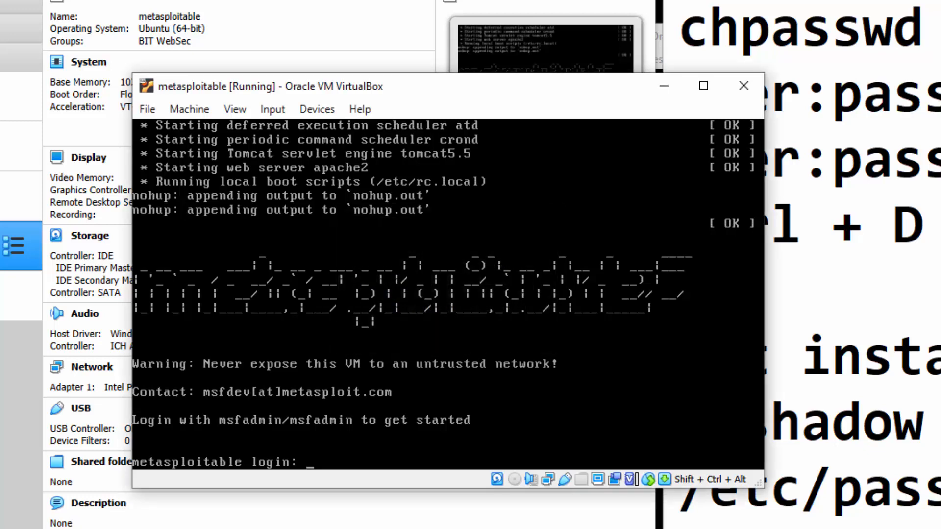
pyautogui.click(186, 107)
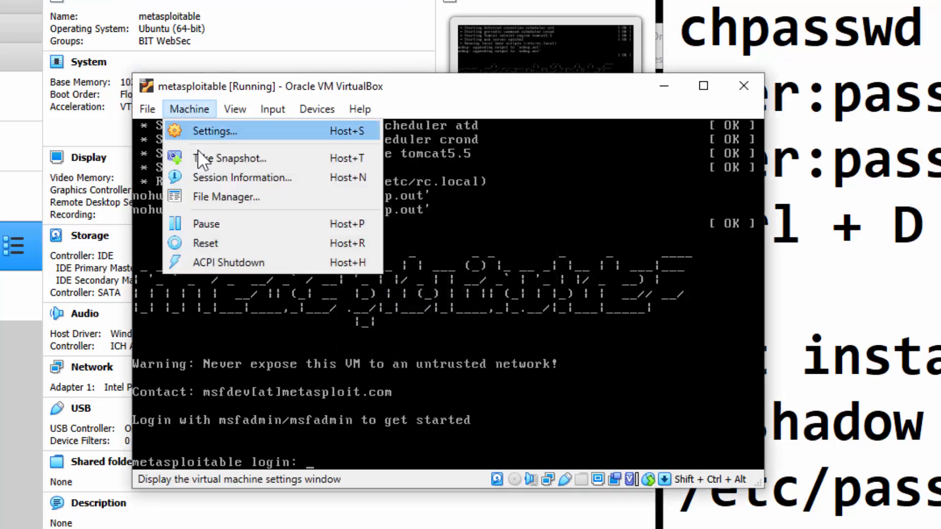
pyautogui.click(234, 262)
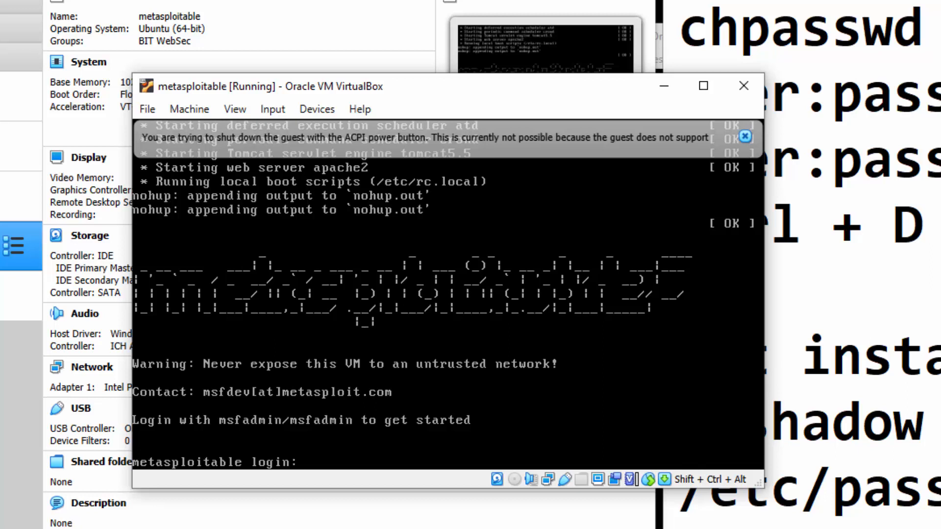
# Log in to the metasploitable console as msfadmin with the account password, retrying once.
pyautogui.write('msfadmin')
pyautogui.press('Return')
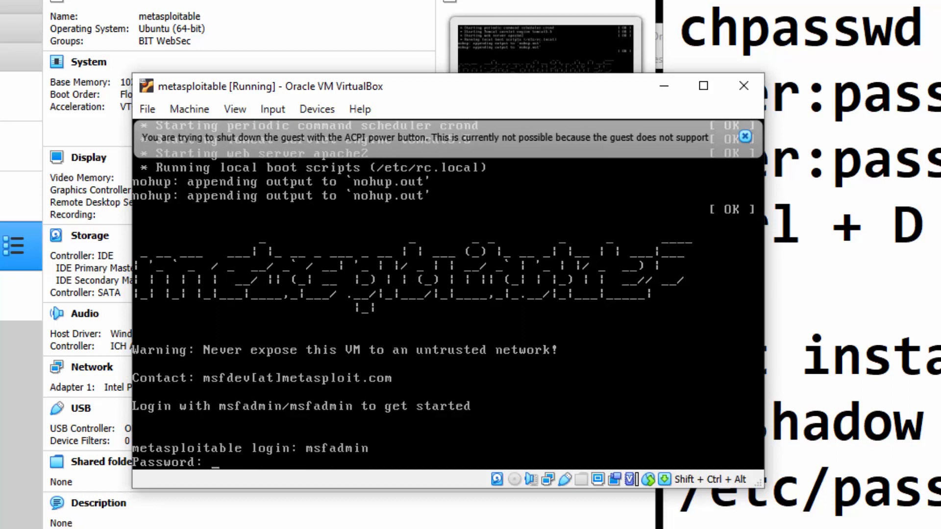
pyautogui.press('Return')
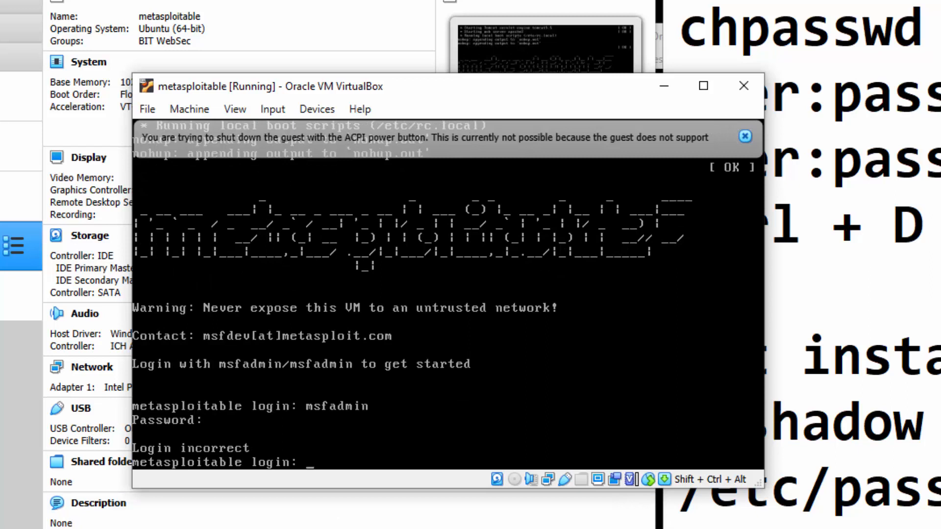
pyautogui.write('m')
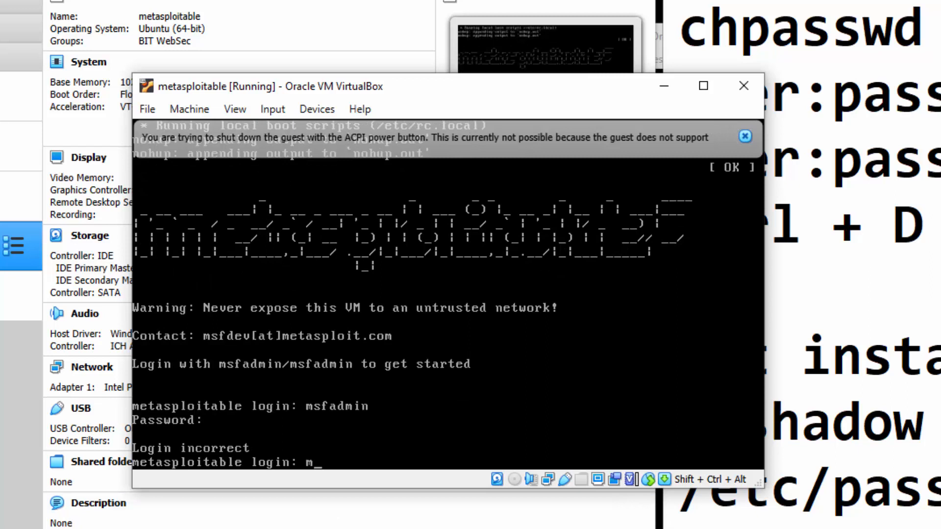
pyautogui.write('sfadmin')
pyautogui.press('Return')
pyautogui.write('msfadmin')
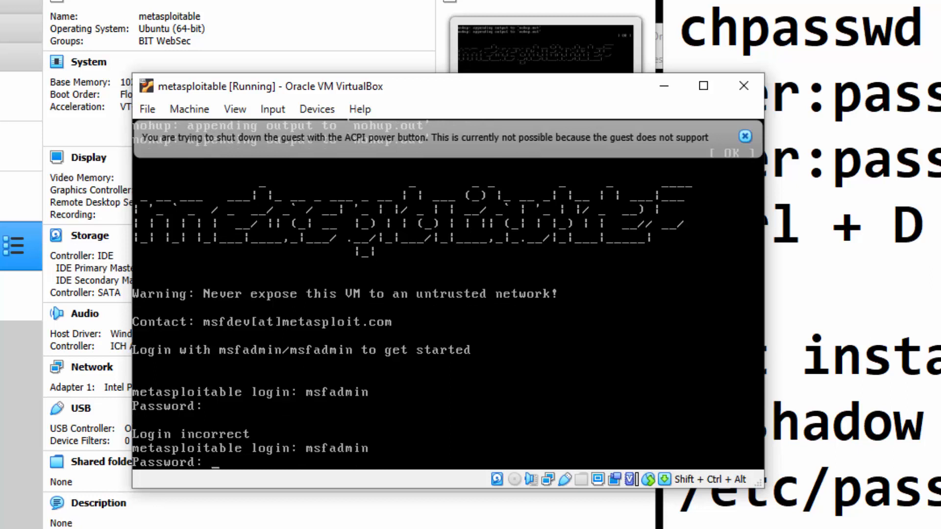
pyautogui.press('Return')
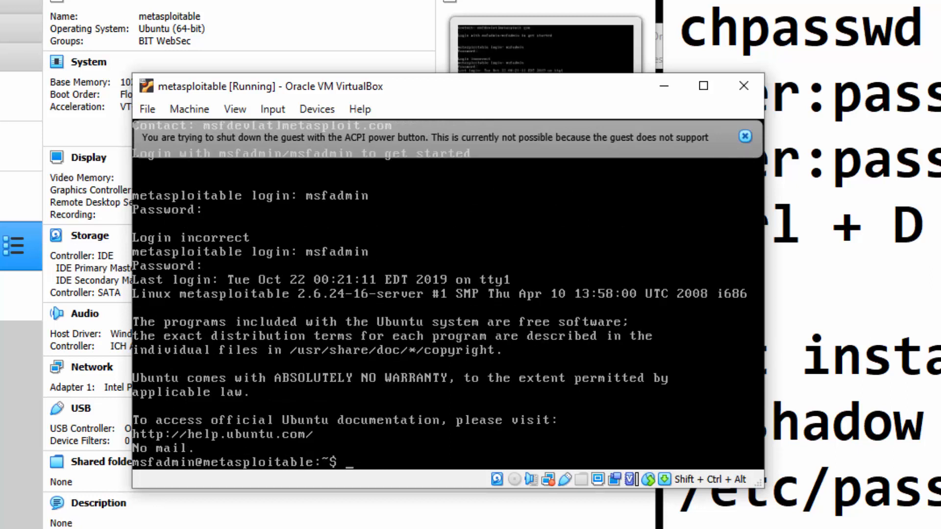
# Run sudo halt with the account password and move the metasploitable window left.
pyautogui.write('sudo halt')
pyautogui.press('Return')
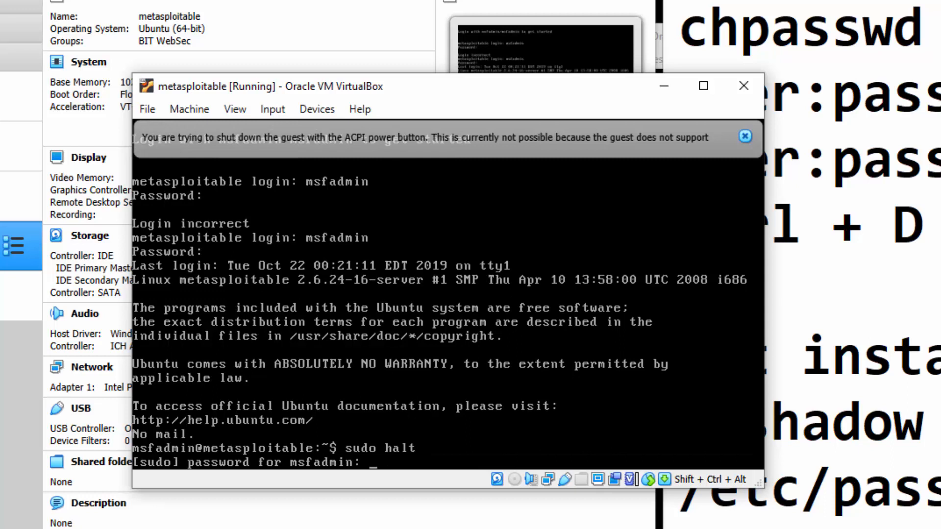
pyautogui.press('Return')
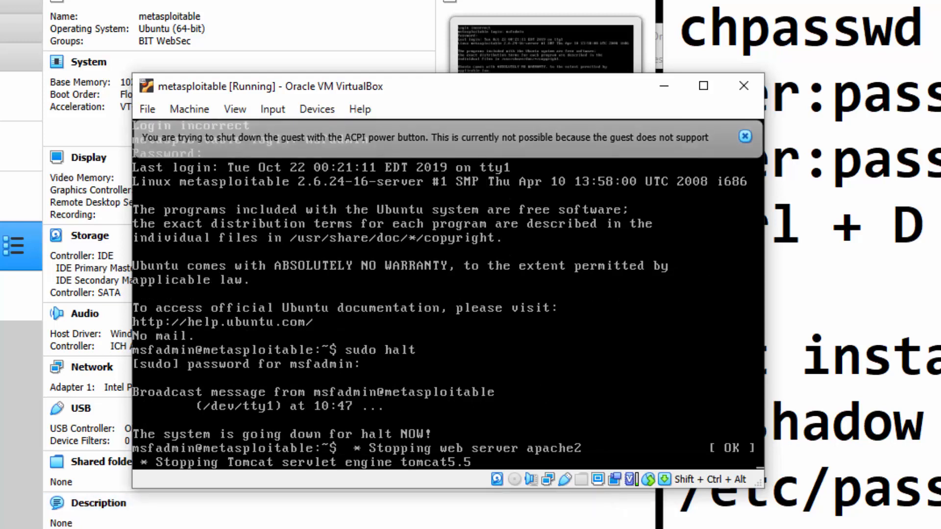
pyautogui.moveTo(595, 82); pyautogui.dragTo(502, 120)
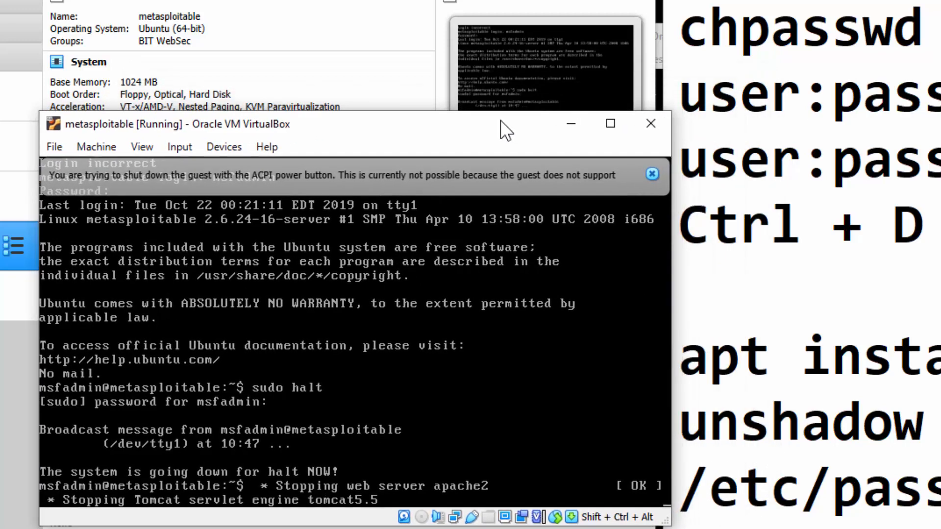
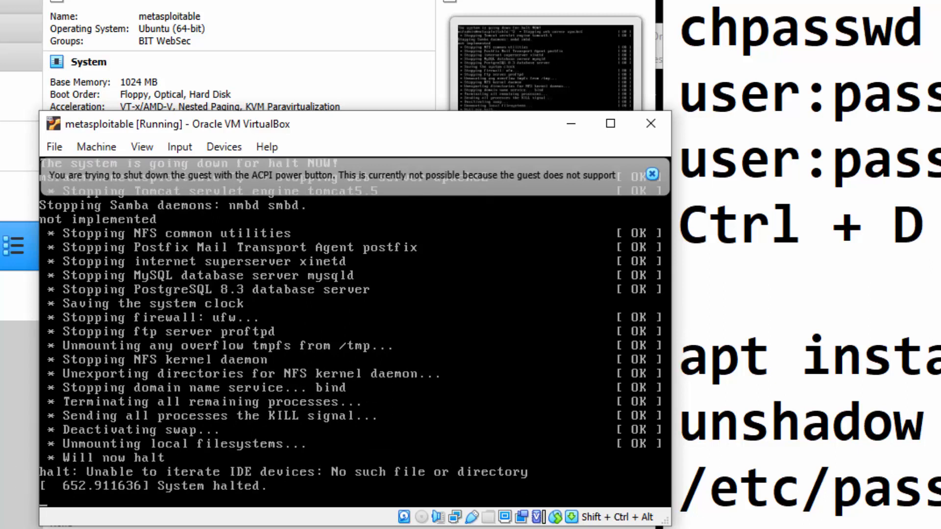
# Power off the halted metasploitable machine using its close dialog.
pyautogui.click(651, 125)
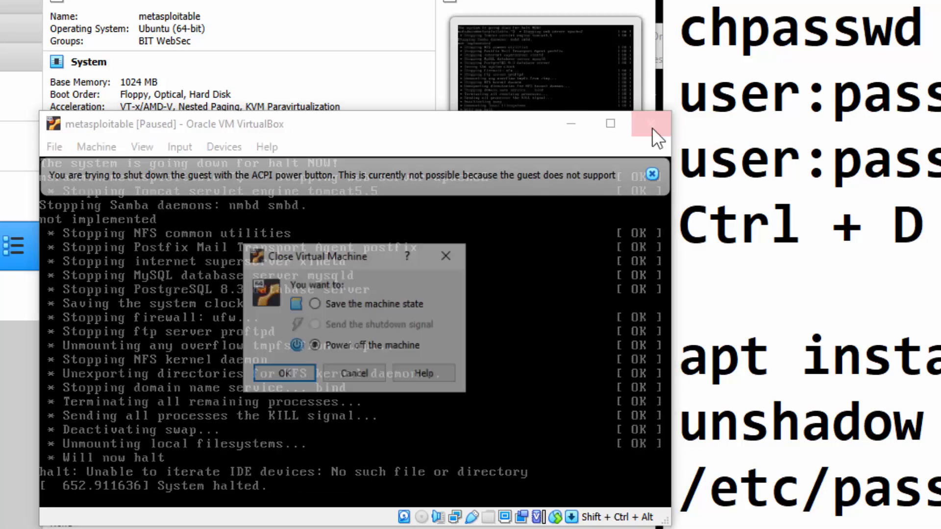
pyautogui.click(279, 371)
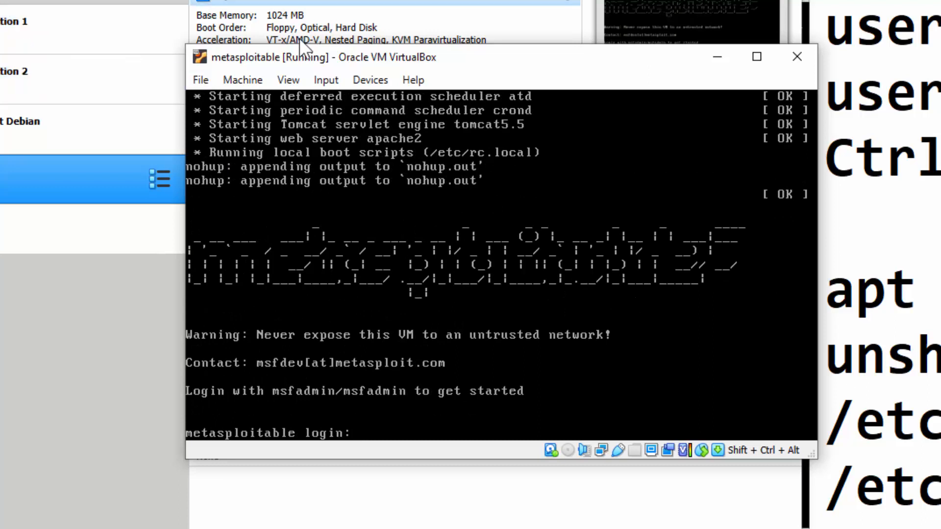
# Send Ctrl-Alt-Del to metasploitable from the Input keyboard menu, then glance over the Machine menu's shutdown options.
pyautogui.click(326, 78)
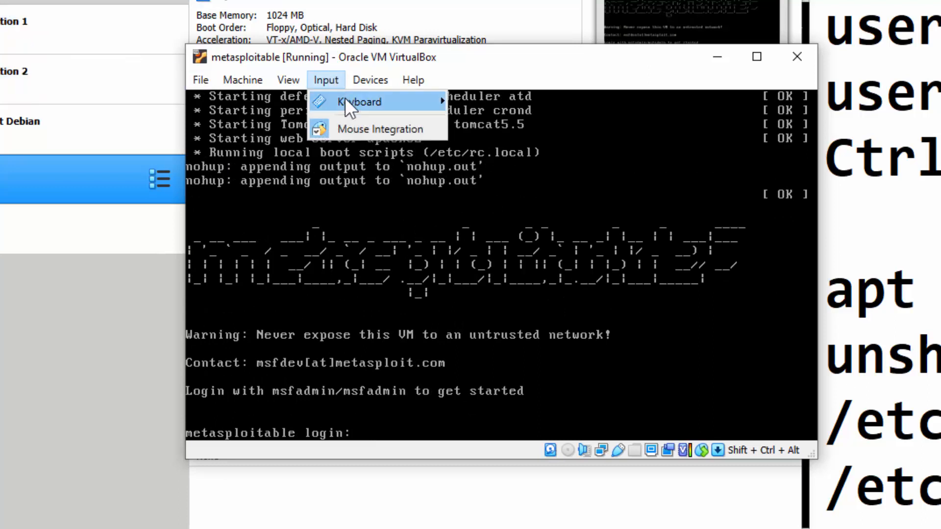
pyautogui.moveTo(345, 100)
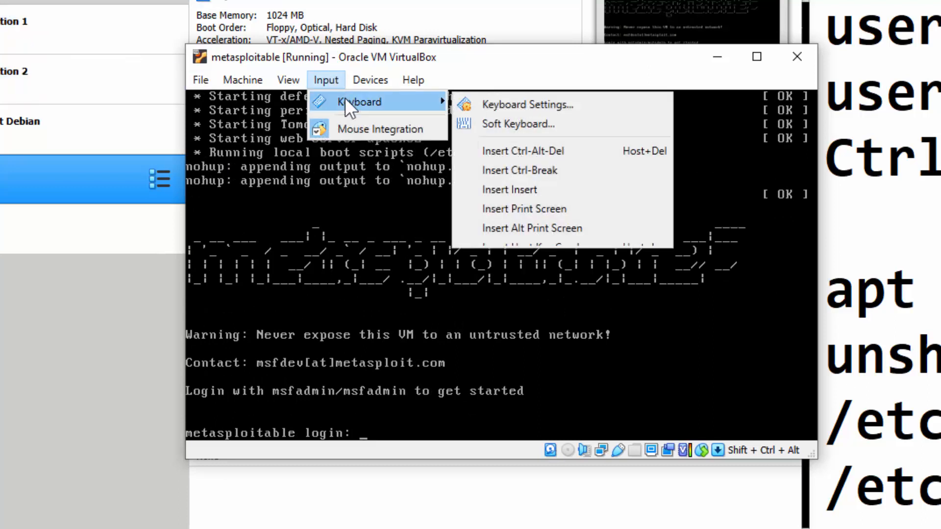
pyautogui.click(542, 150)
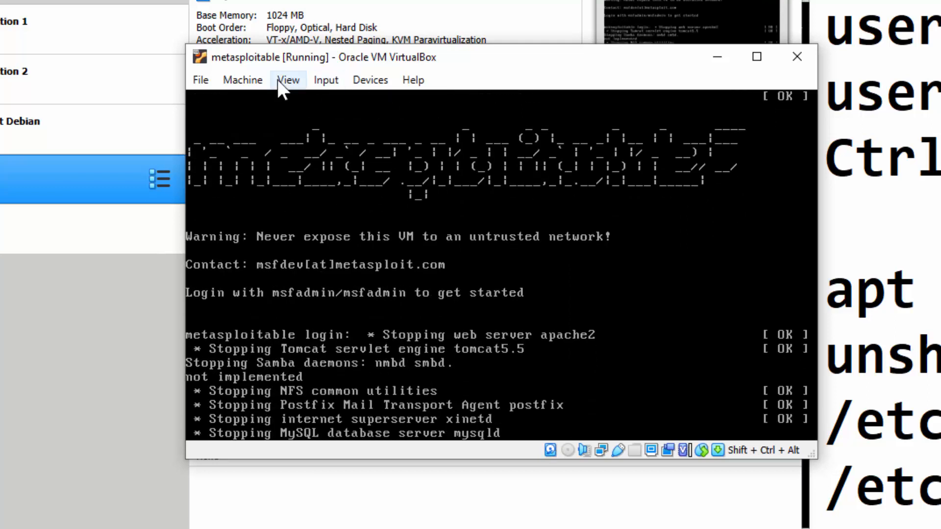
pyautogui.click(257, 79)
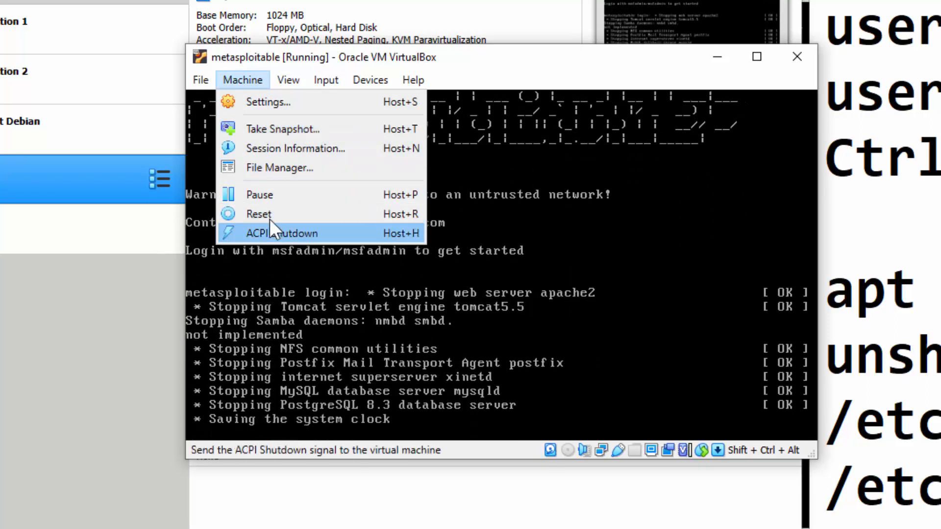
pyautogui.click(500, 67)
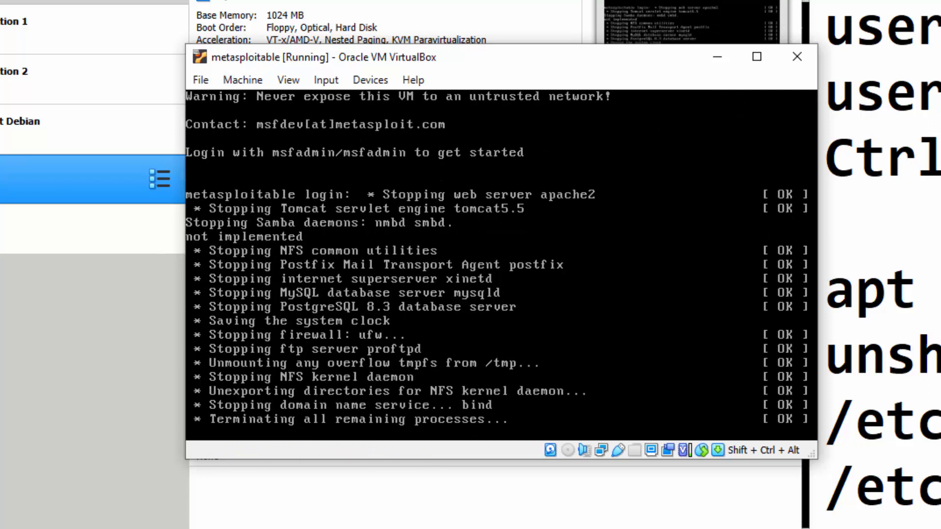
# Send Ctrl-Alt-Del to the metasploitable guest again.
pyautogui.click(316, 79)
pyautogui.moveTo(341, 95)
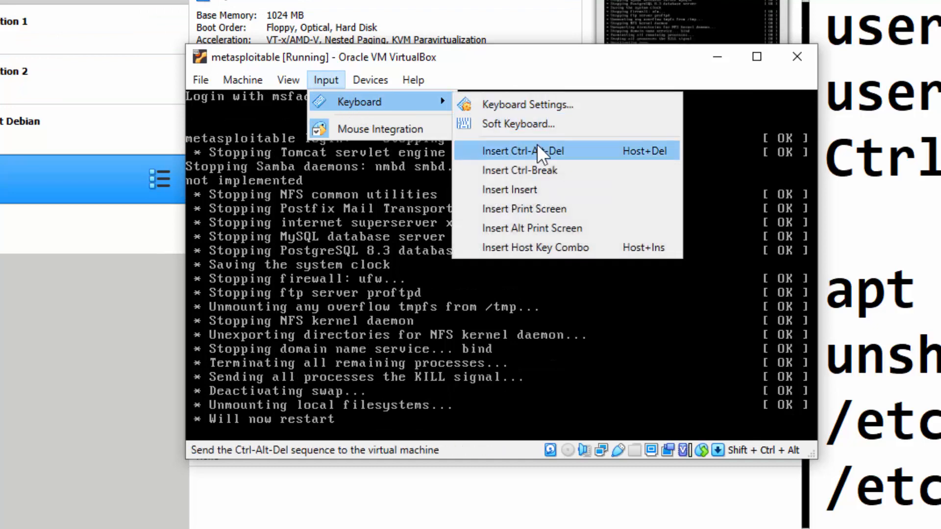
pyautogui.click(592, 57)
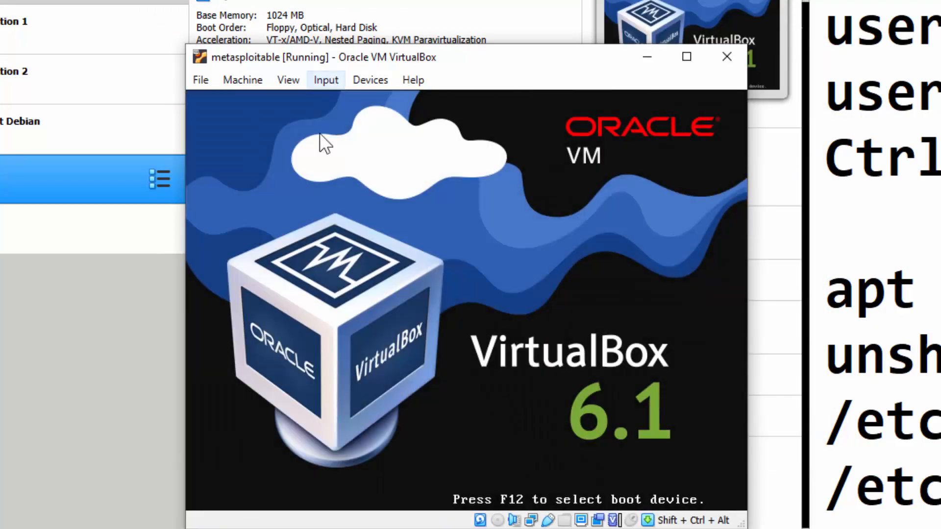
# Close the metasploitable window, confirming 'Power off the machine'.
pyautogui.click(729, 55)
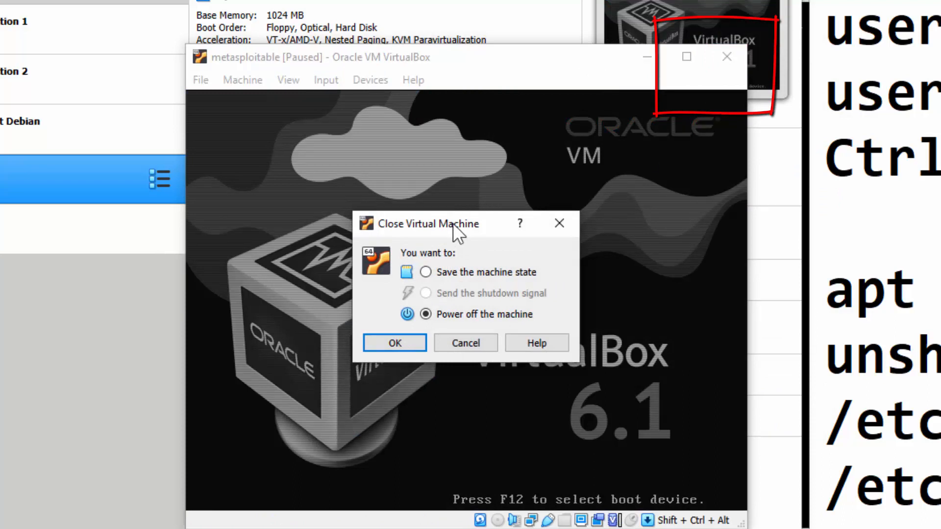
pyautogui.moveTo(452, 222); pyautogui.dragTo(346, 348)
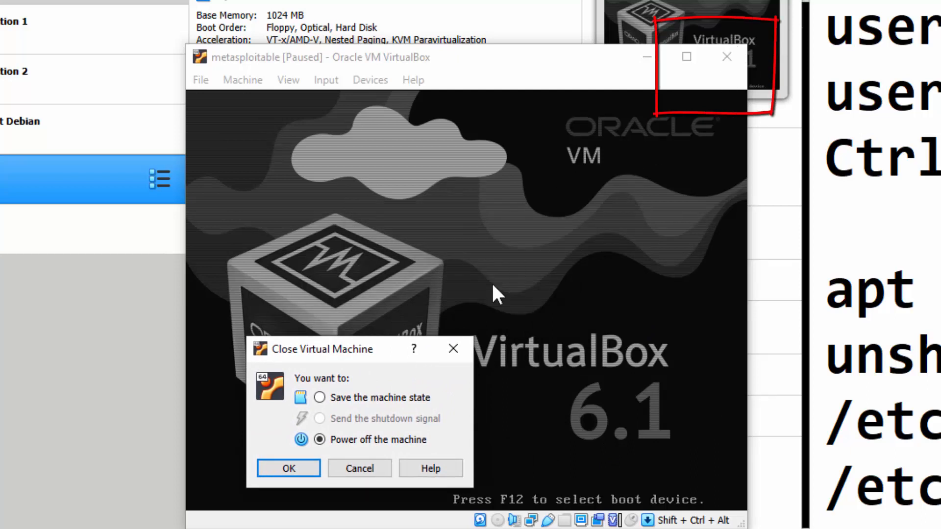
pyautogui.click(289, 468)
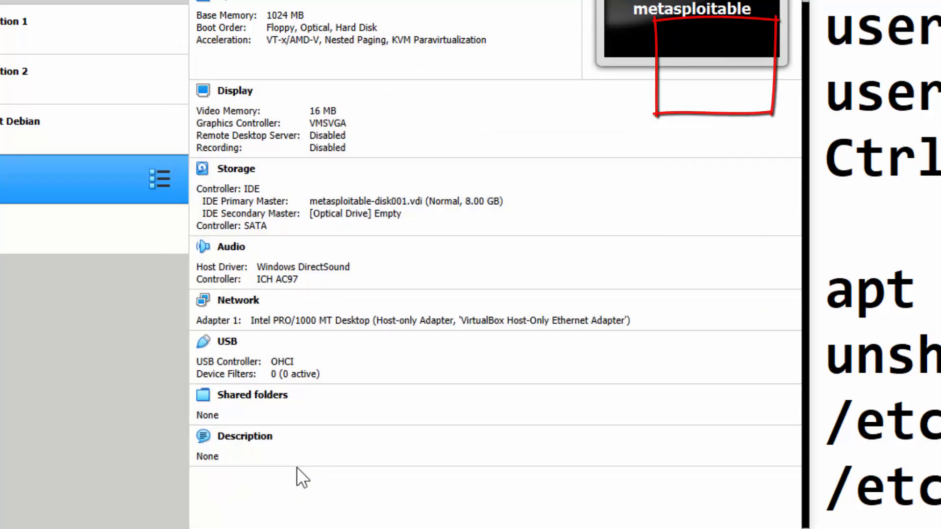
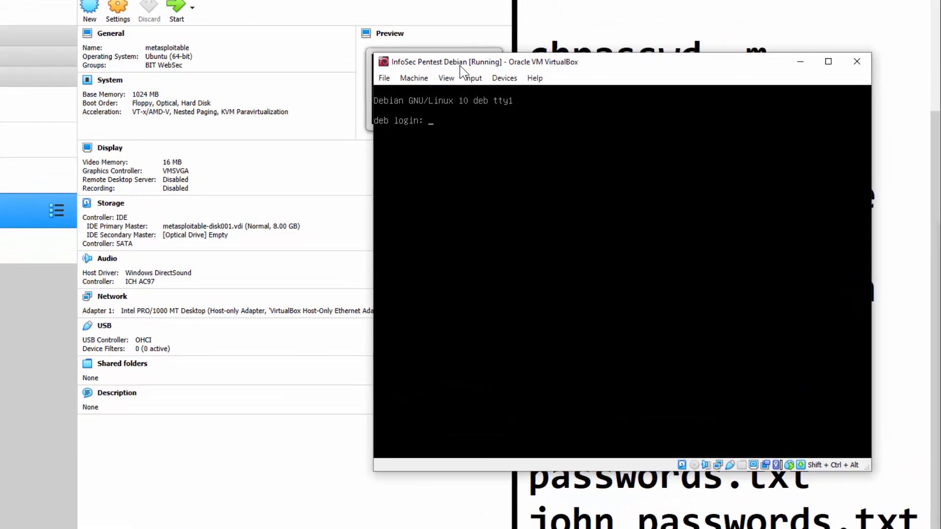
# Look over the Machine menu, then send Ctrl-Alt-Del to the InfoSec Pentest Debian guest from Input > Keyboard.
pyautogui.click(414, 78)
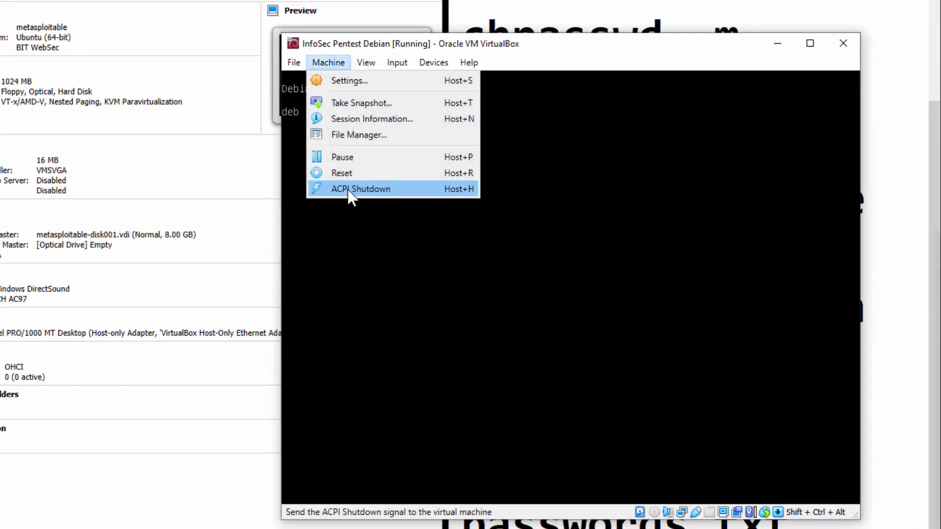
pyautogui.moveTo(397, 63)
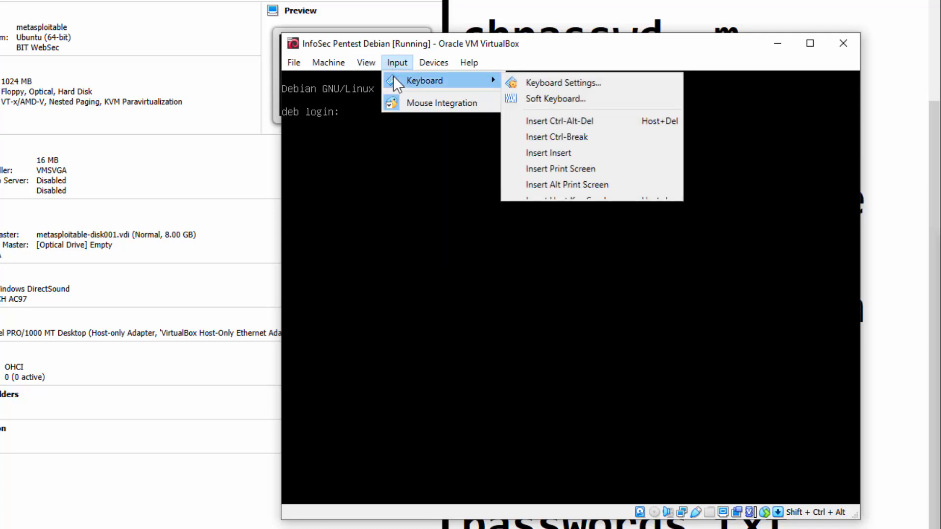
pyautogui.moveTo(407, 78)
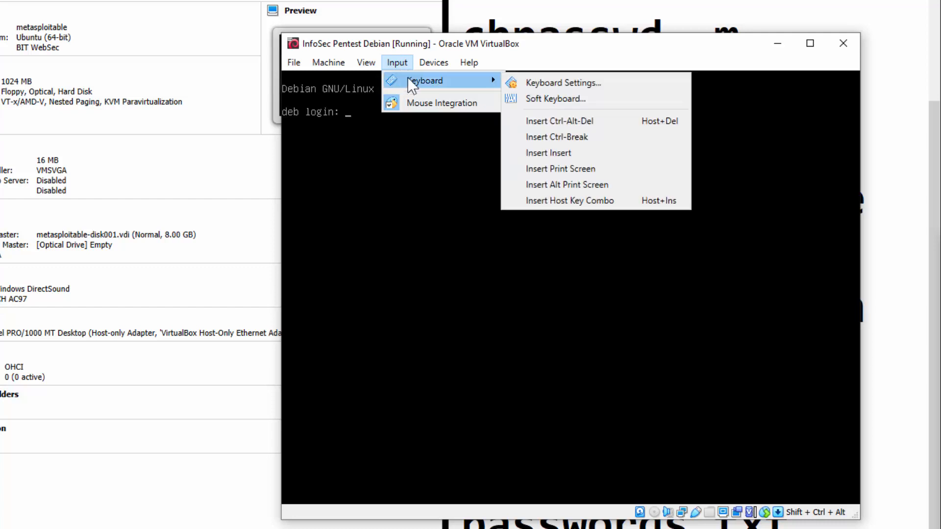
pyautogui.click(566, 121)
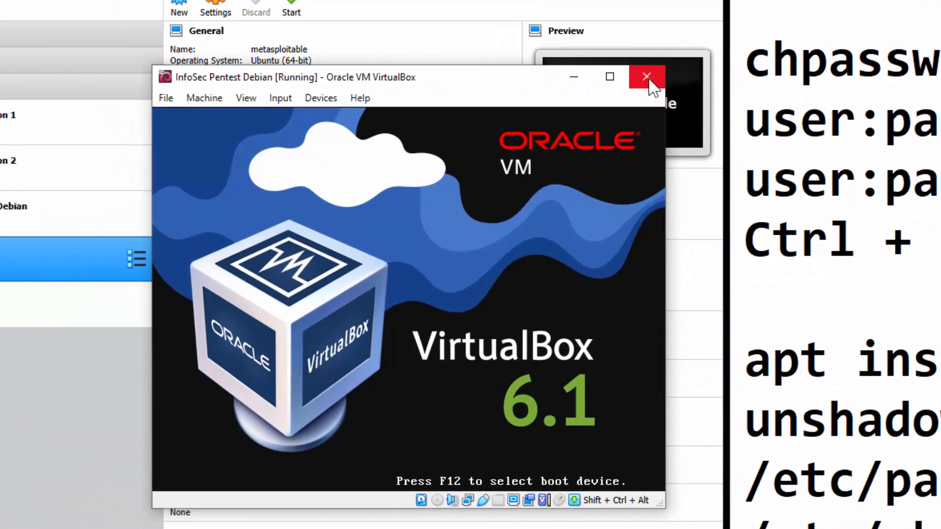
# Close the InfoSec Pentest Debian window, choosing 'Power off the machine'.
pyautogui.click(649, 79)
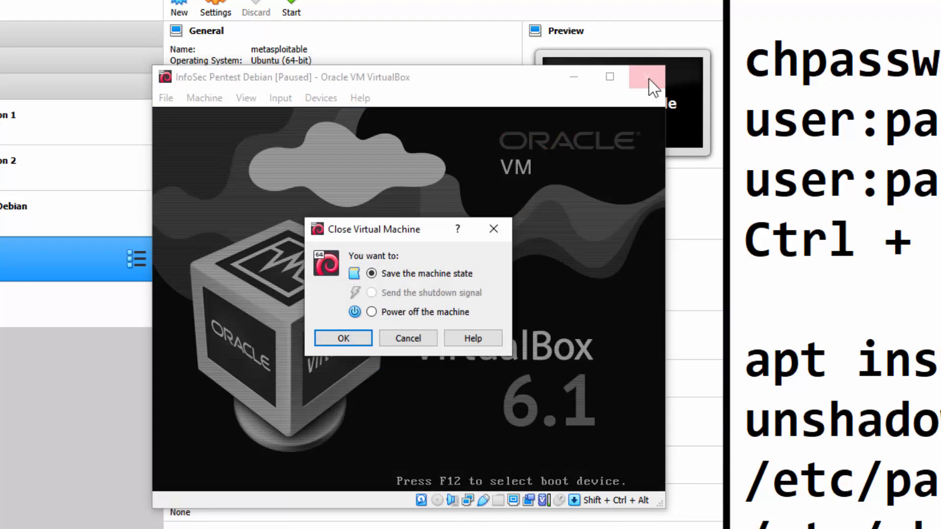
pyautogui.click(396, 315)
pyautogui.click(360, 337)
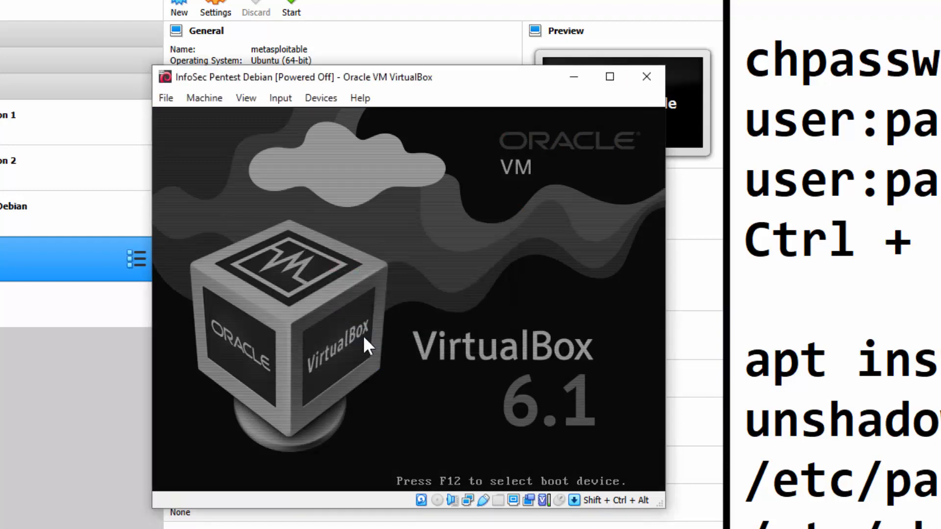